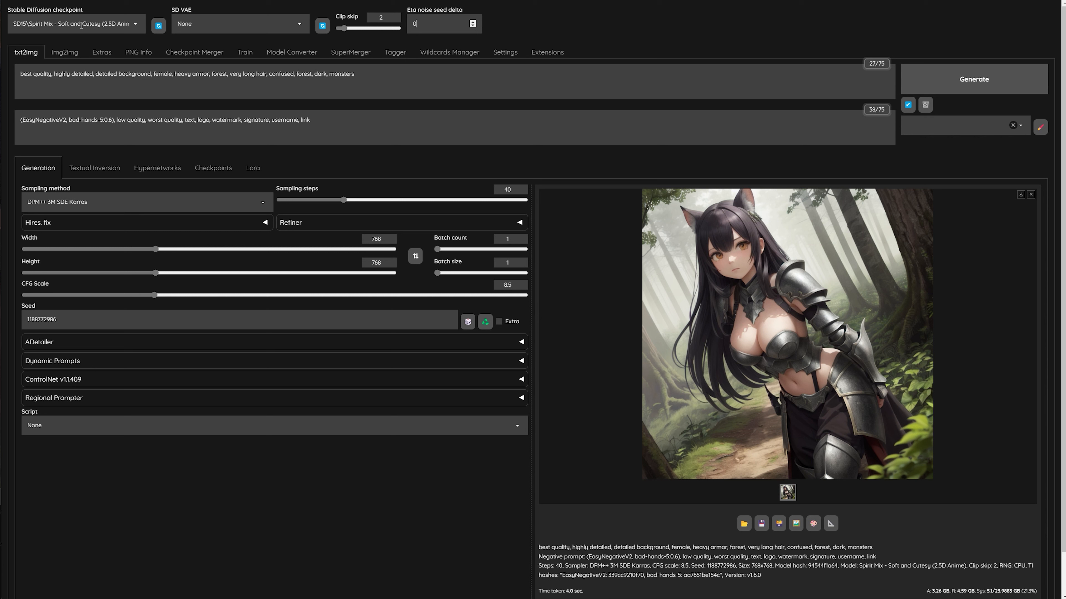
# Review the models available in the Stable Diffusion checkpoint list.
pyautogui.click(56, 22)
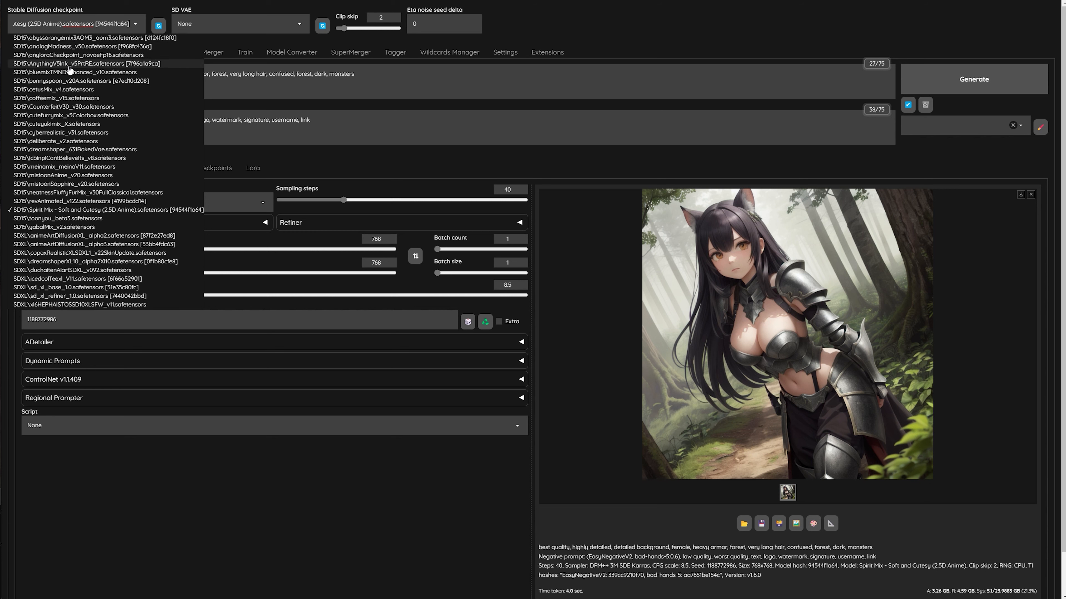
pyautogui.click(638, 29)
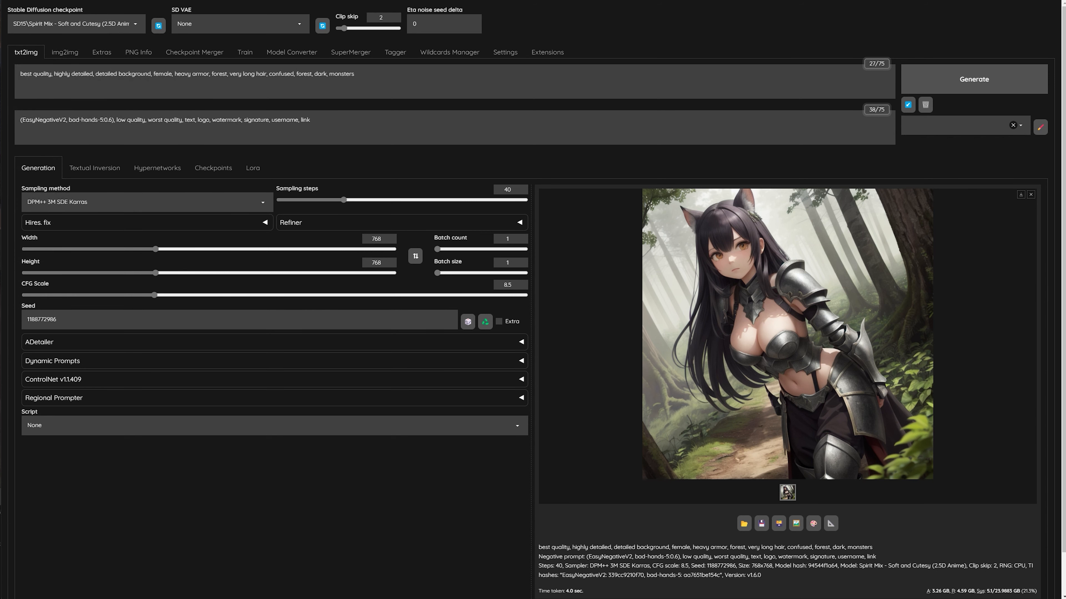
# Switch to File Explorer, open Automatic1111's models\Stable-diffusion\SD15 folder and look through its checkpoint files and preview images.
pyautogui.hotkey('alt', 'Tab')
pyautogui.click(872, 71)
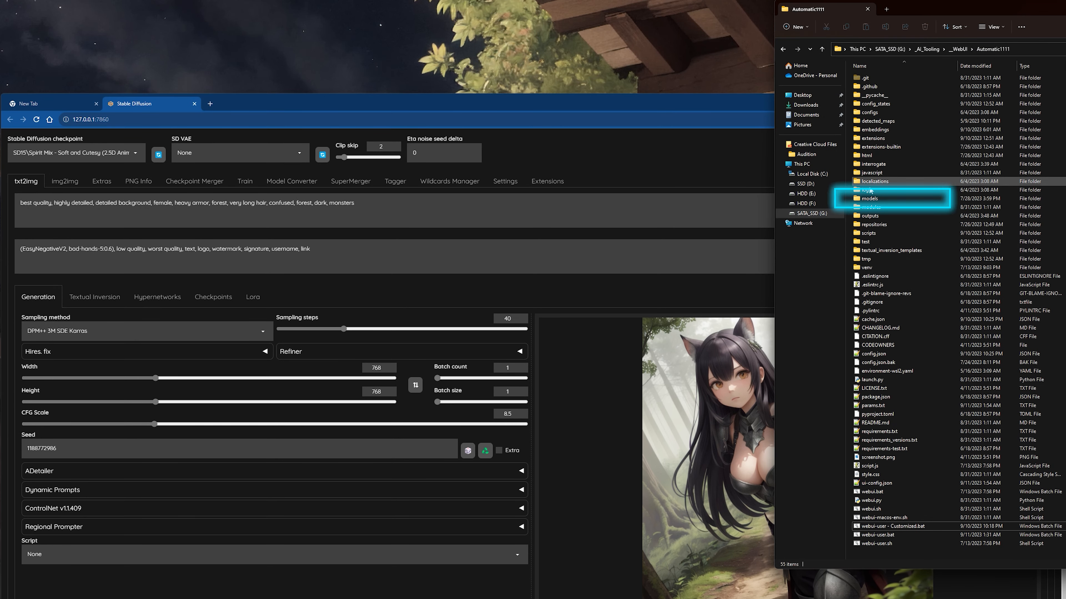
pyautogui.doubleClick(871, 199)
pyautogui.doubleClick(885, 216)
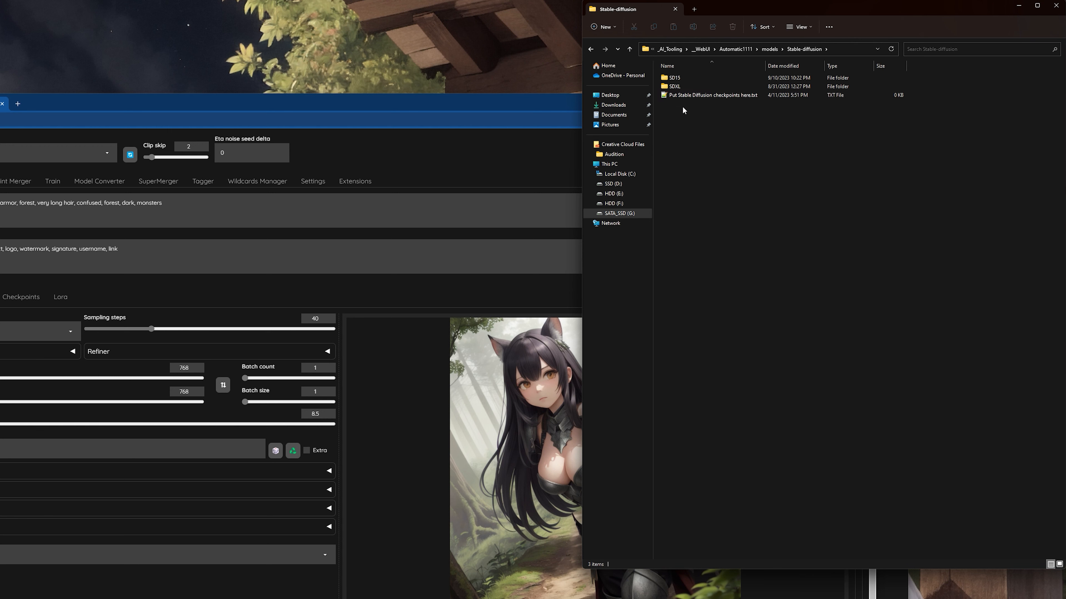
pyautogui.doubleClick(700, 77)
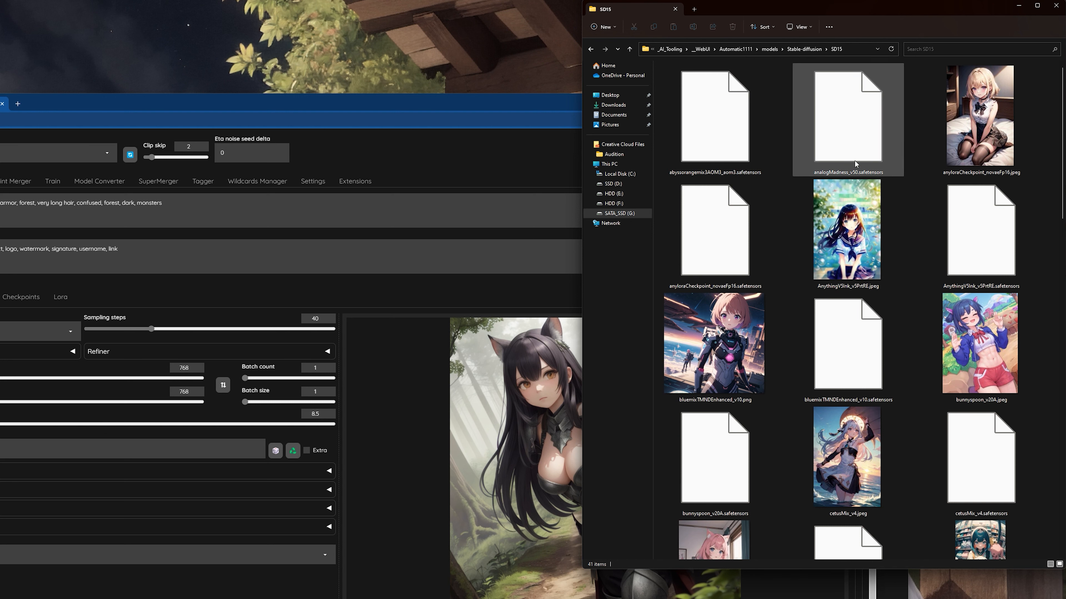
pyautogui.scroll(-10, 839, 189)
pyautogui.scroll(7, 826, 252)
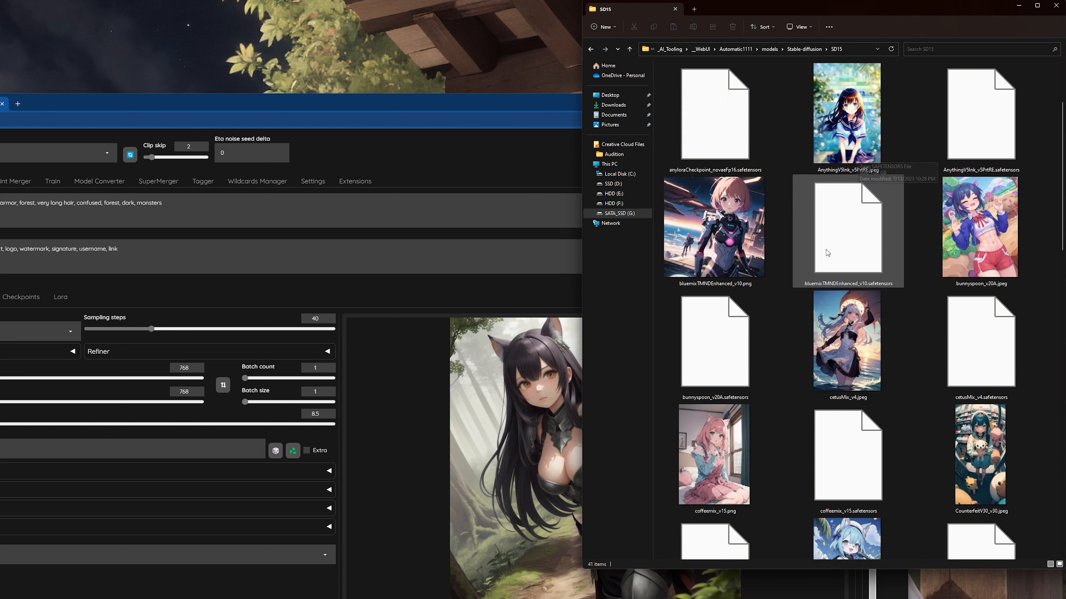
pyautogui.scroll(-10, 825, 250)
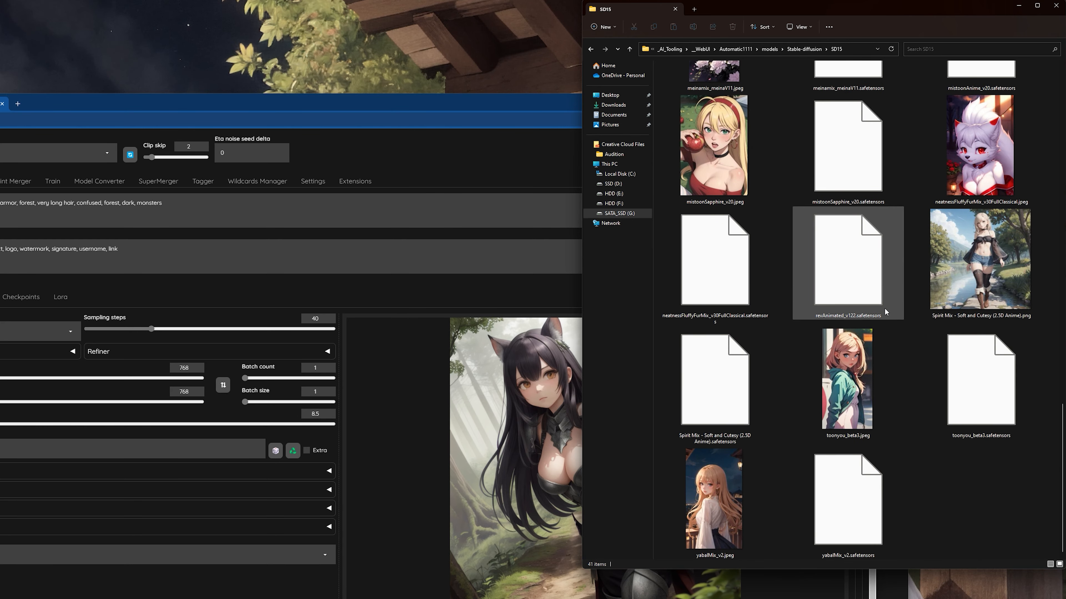
# Return to the Stable Diffusion WebUI and look at the SD15 and SDXL entries in the checkpoint list.
pyautogui.click(414, 151)
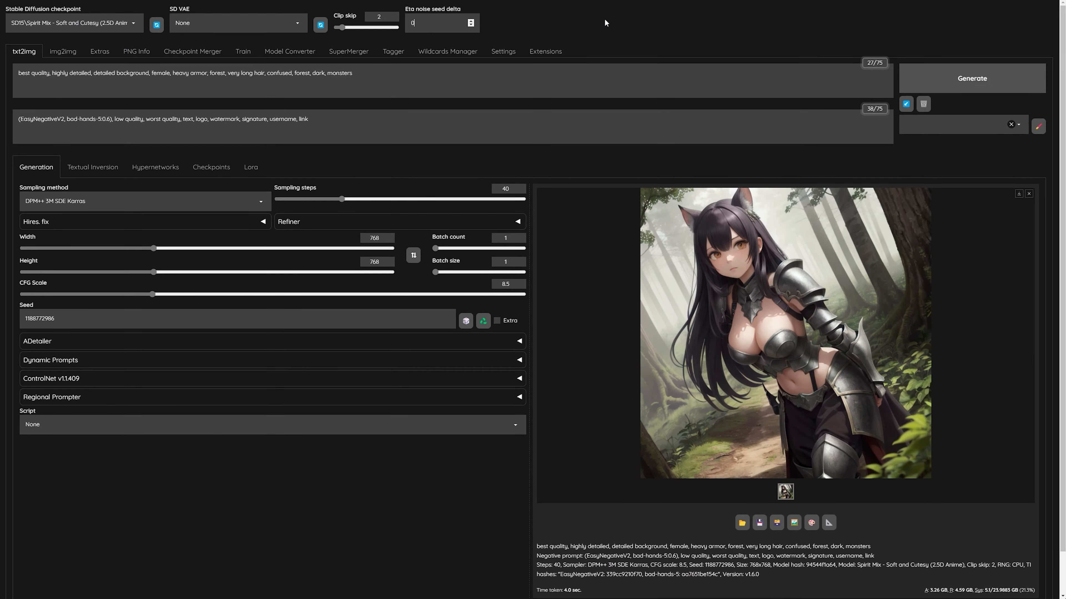
pyautogui.click(72, 23)
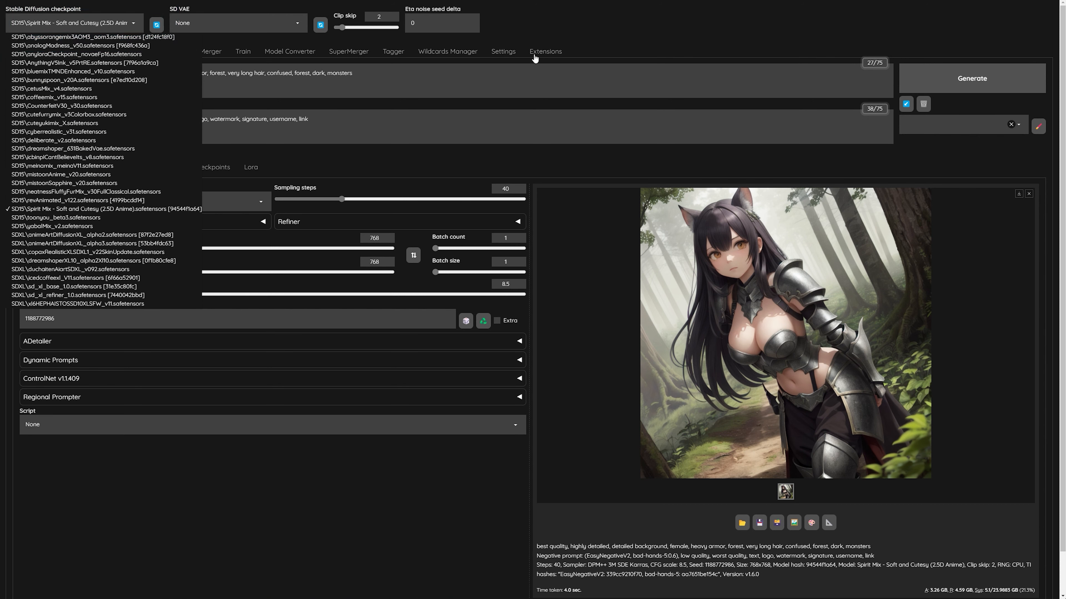
pyautogui.click(459, 44)
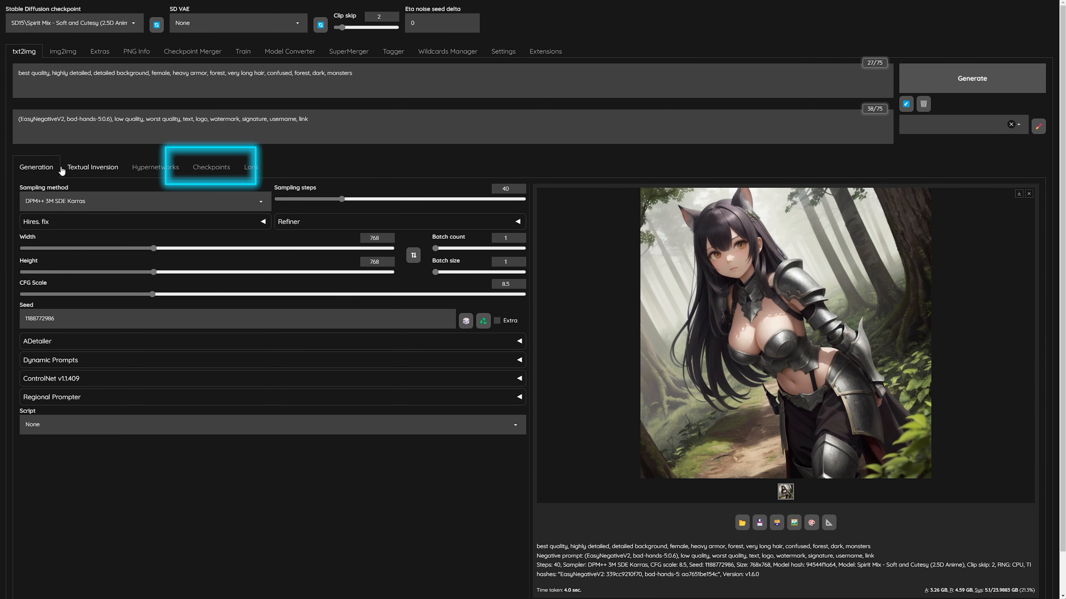
# View the checkpoint preview cards, return to the generation settings and look over the checkpoint list again.
pyautogui.click(212, 168)
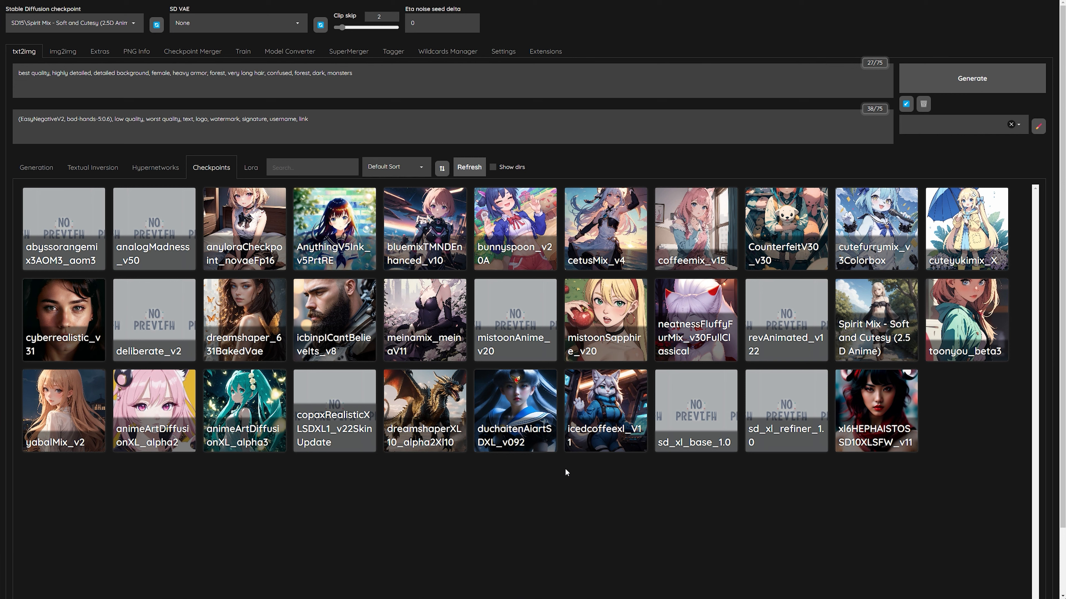
pyautogui.click(48, 169)
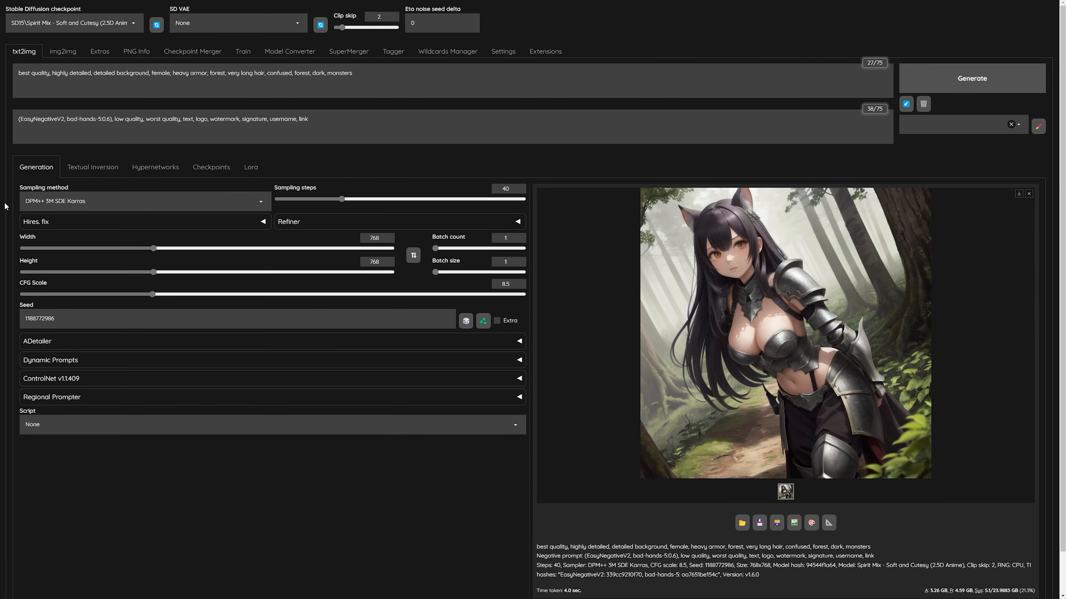
pyautogui.click(54, 22)
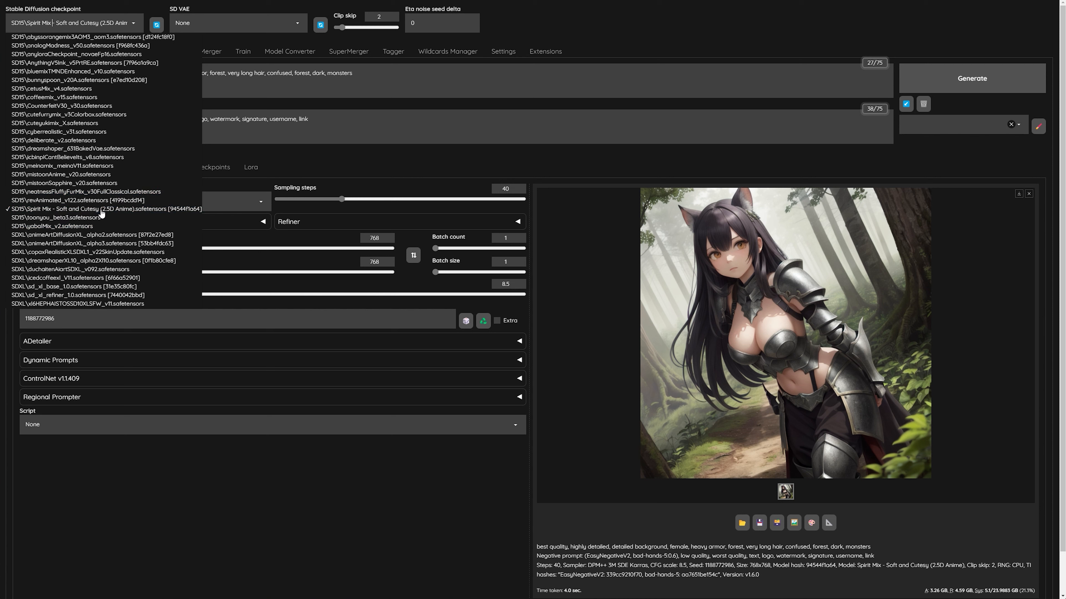
pyautogui.click(581, 44)
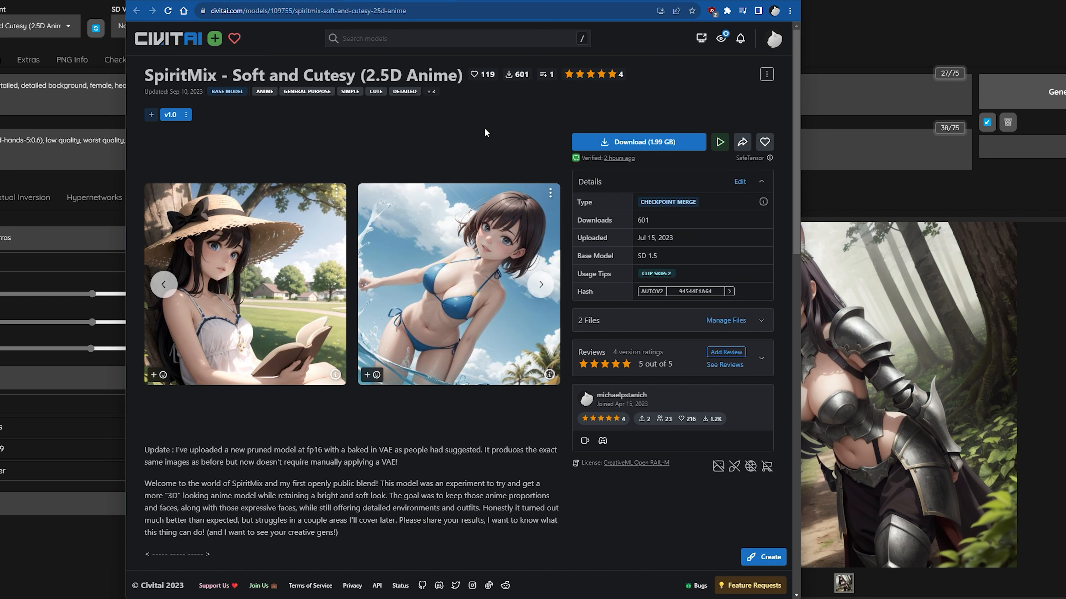
# Switch to Civitai in the browser and browse its newest models.
pyautogui.click(182, 38)
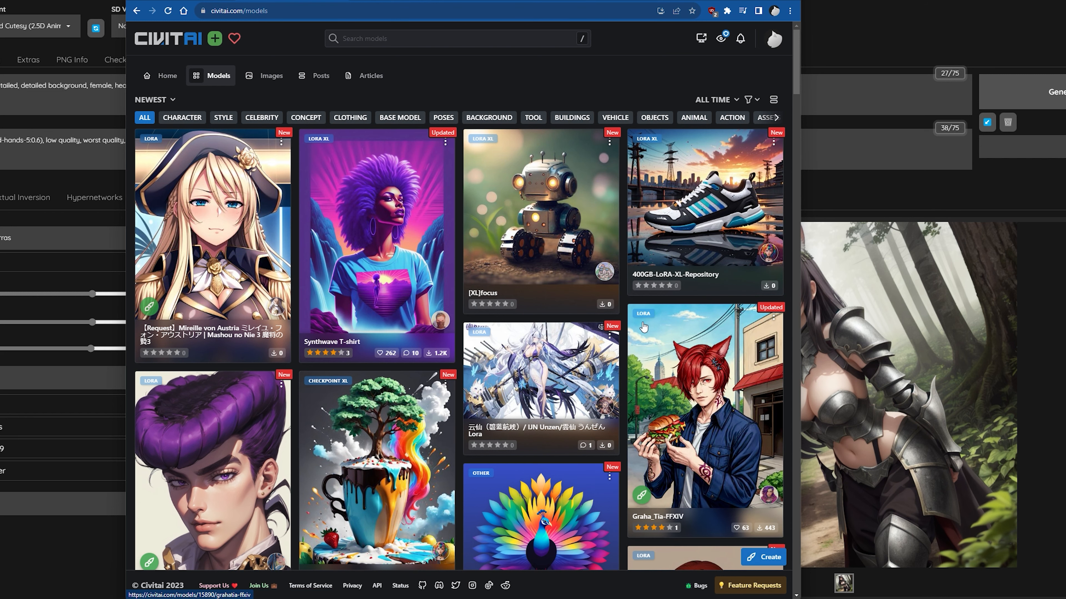
pyautogui.scroll(-1, 268, 405)
pyautogui.scroll(-4, 268, 405)
pyautogui.scroll(5, 268, 405)
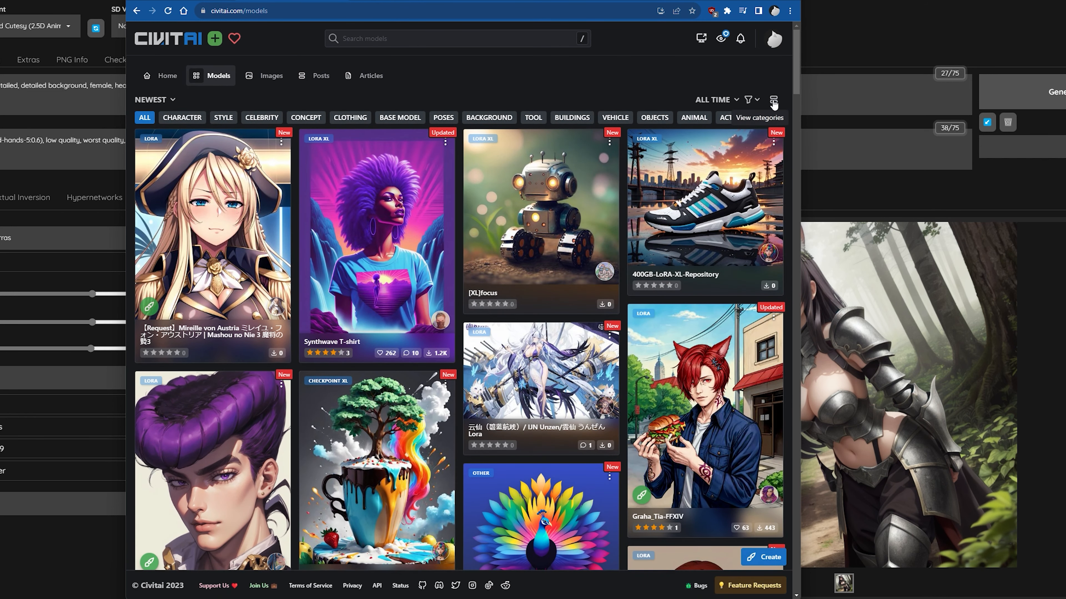
# Look at Civitai's model filter options and search field, and return to the SpiritMix - Soft and Cutesy (2.5D Anime) page.
pyautogui.click(750, 101)
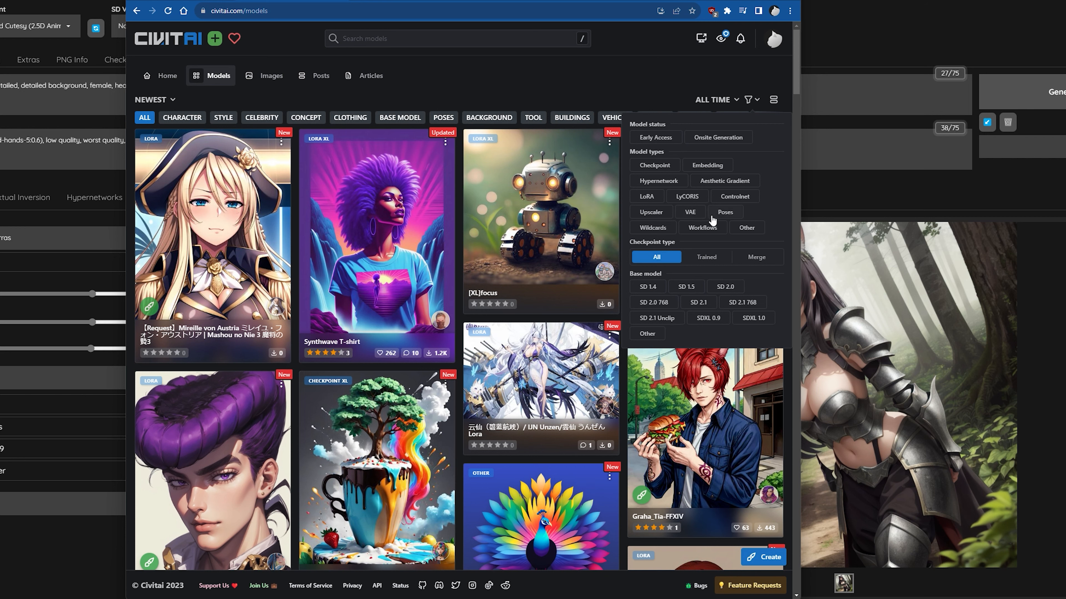
pyautogui.click(422, 39)
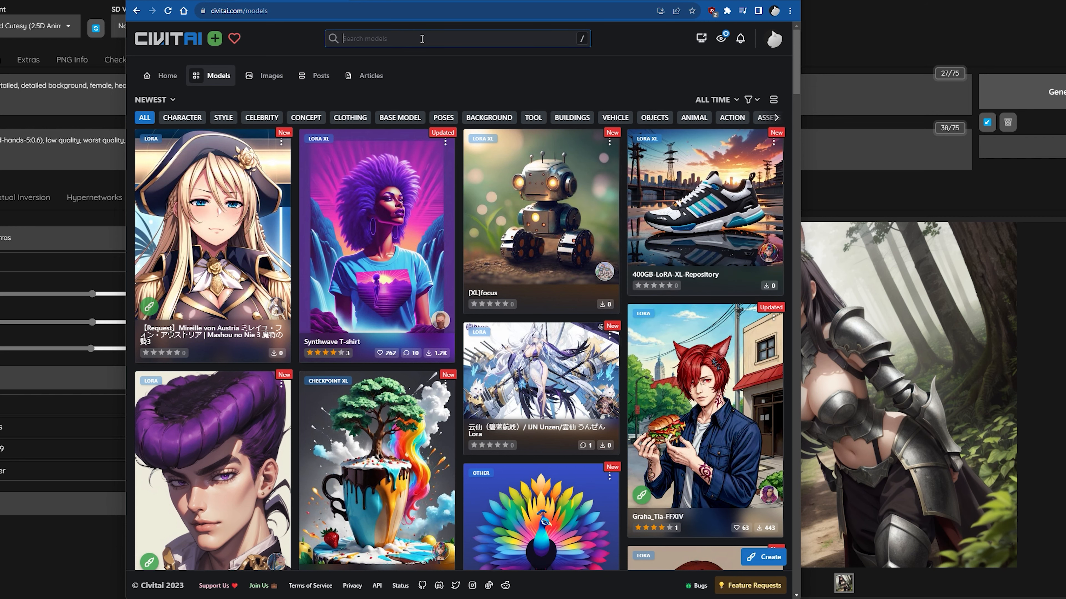
pyautogui.click(535, 98)
pyautogui.click(374, 1)
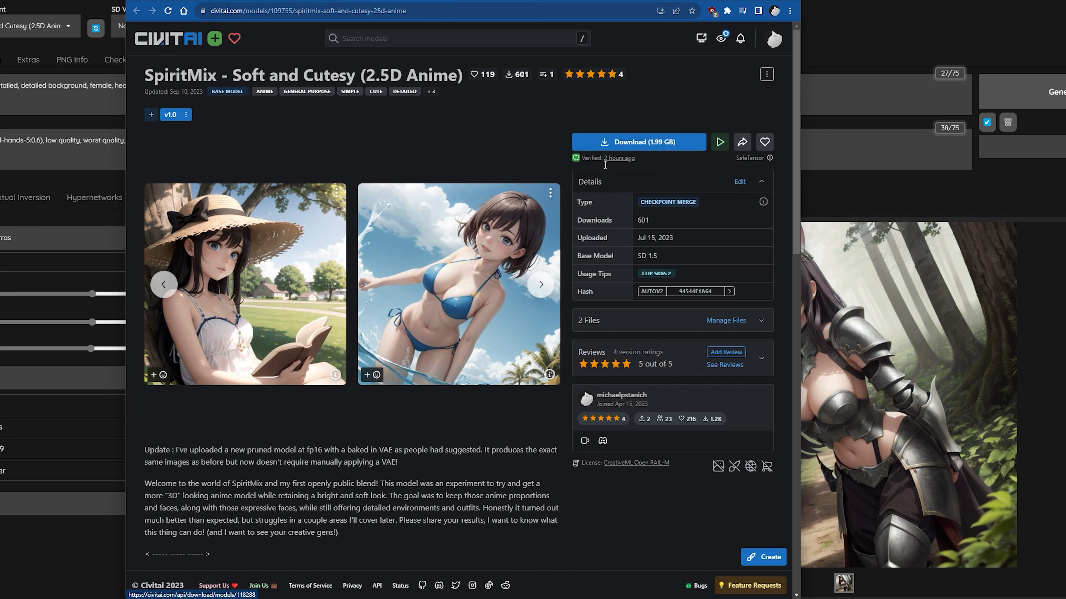
# Start downloading SpiritMix's Pruned Model fp16 file, examine the proposed file name and cancel the save.
pyautogui.click(592, 326)
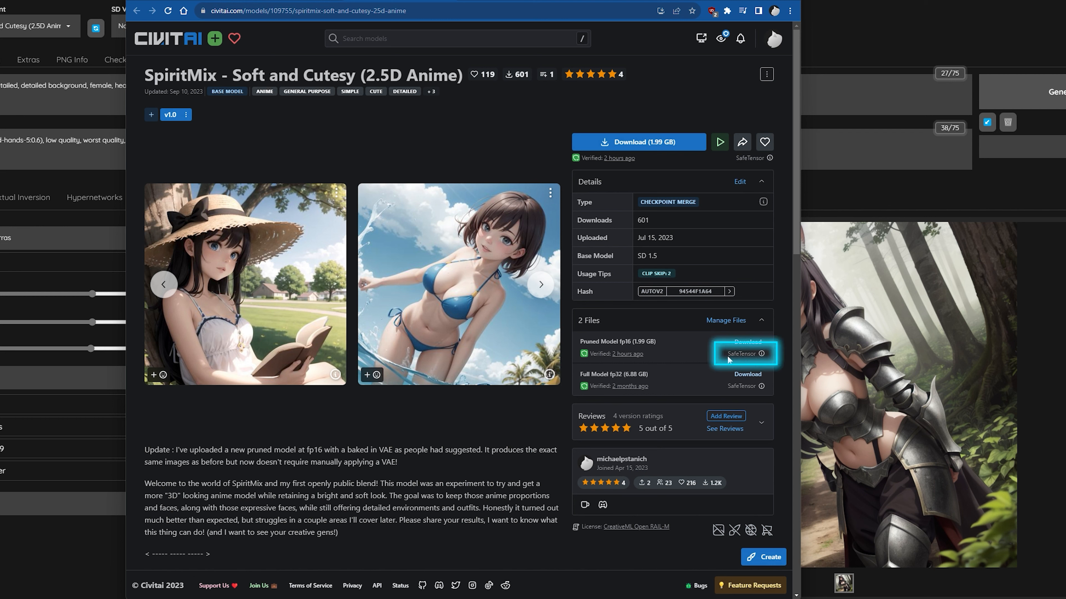
pyautogui.click(758, 343)
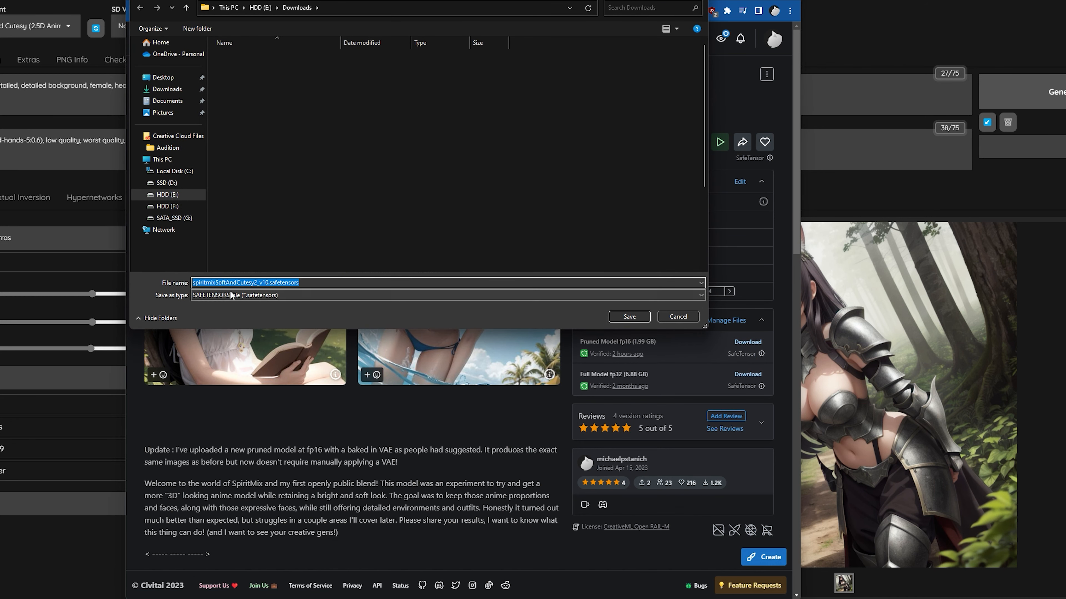
pyautogui.click(198, 283)
pyautogui.moveTo(198, 283); pyautogui.dragTo(297, 283)
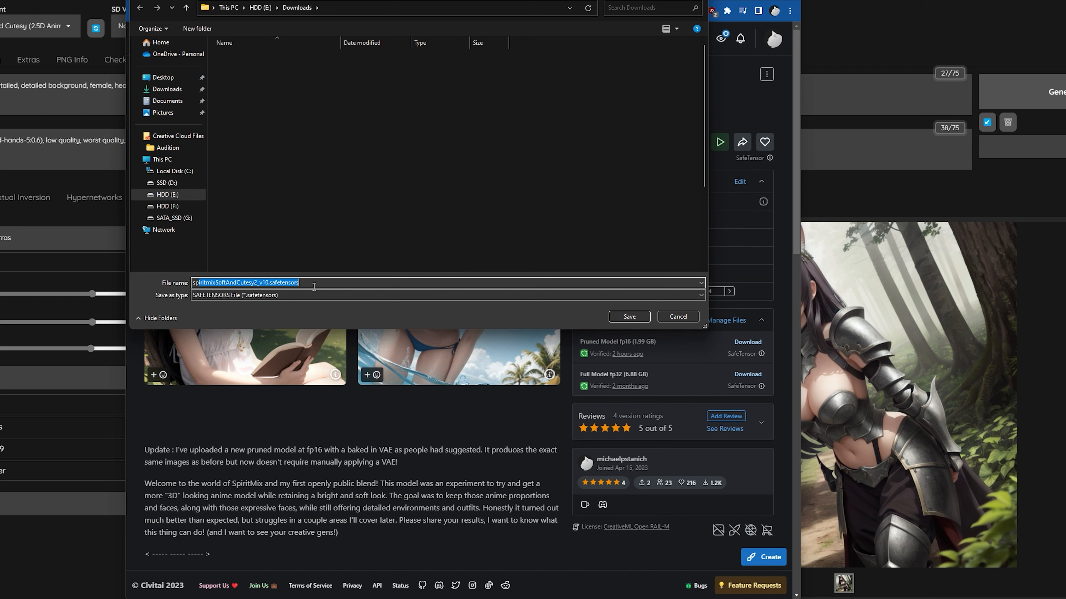
pyautogui.click(324, 284)
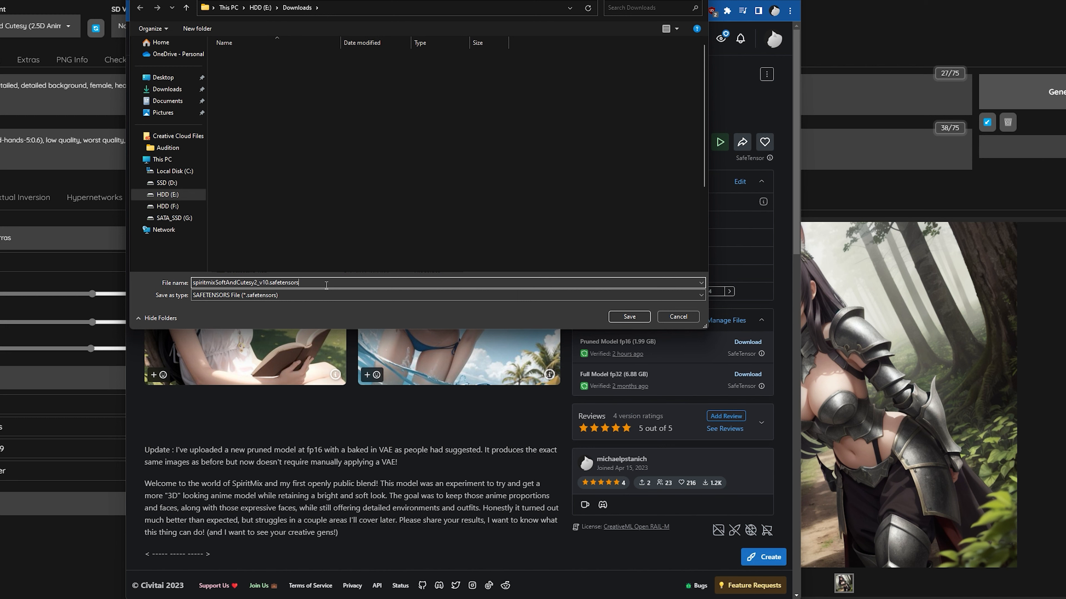
pyautogui.moveTo(305, 284); pyautogui.dragTo(211, 284)
pyautogui.click(313, 282)
pyautogui.click(678, 317)
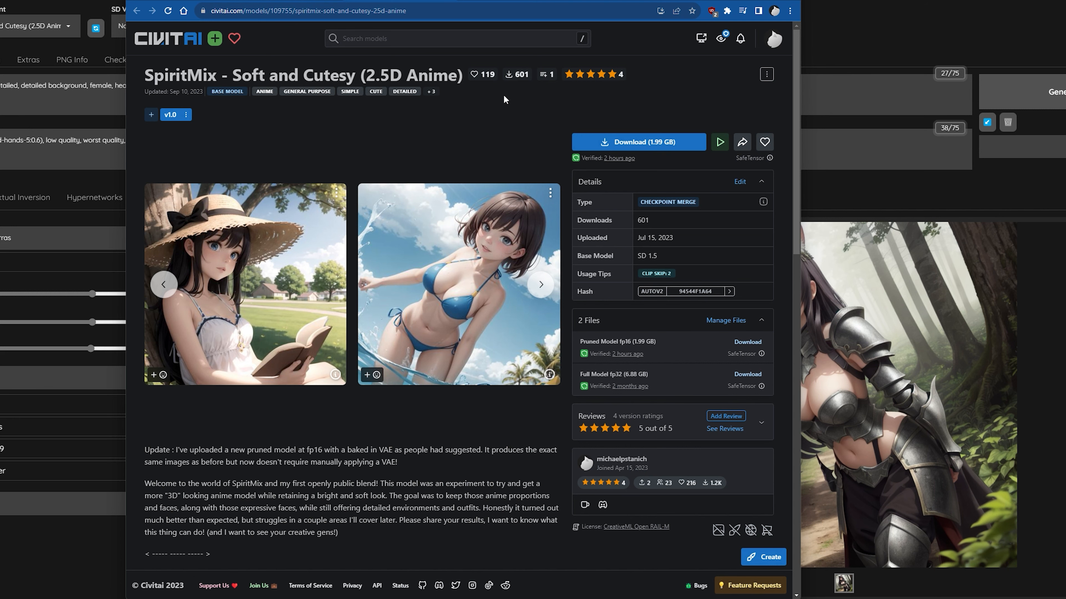
# Switch to File Explorer and open the models\Stable-diffusion folder of the Automatic1111 installation.
pyautogui.hotkey('alt', 'Tab')
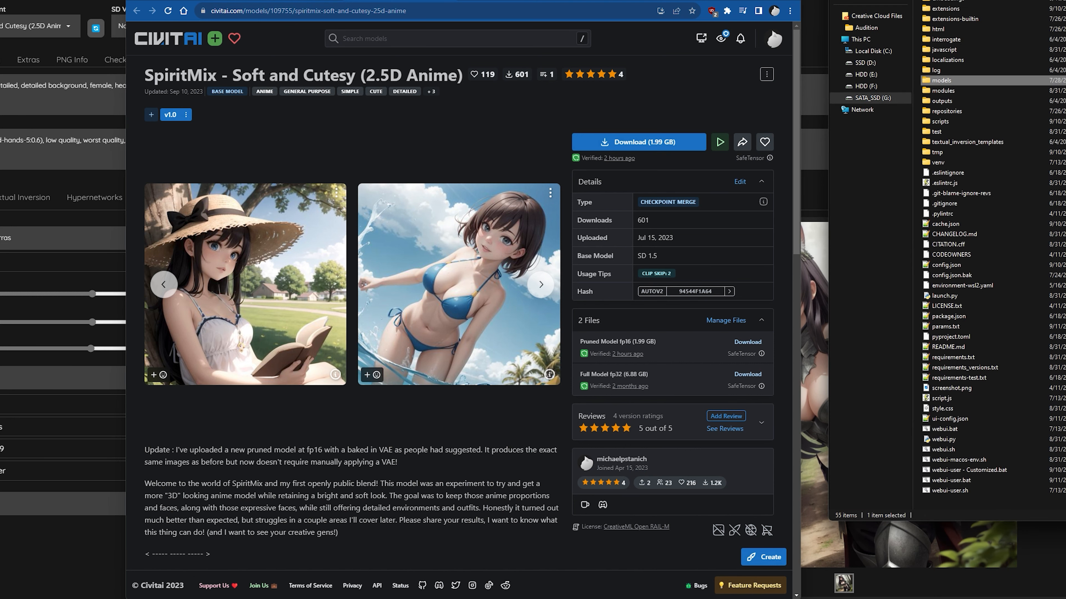
pyautogui.moveTo(976, 0); pyautogui.dragTo(430, 0)
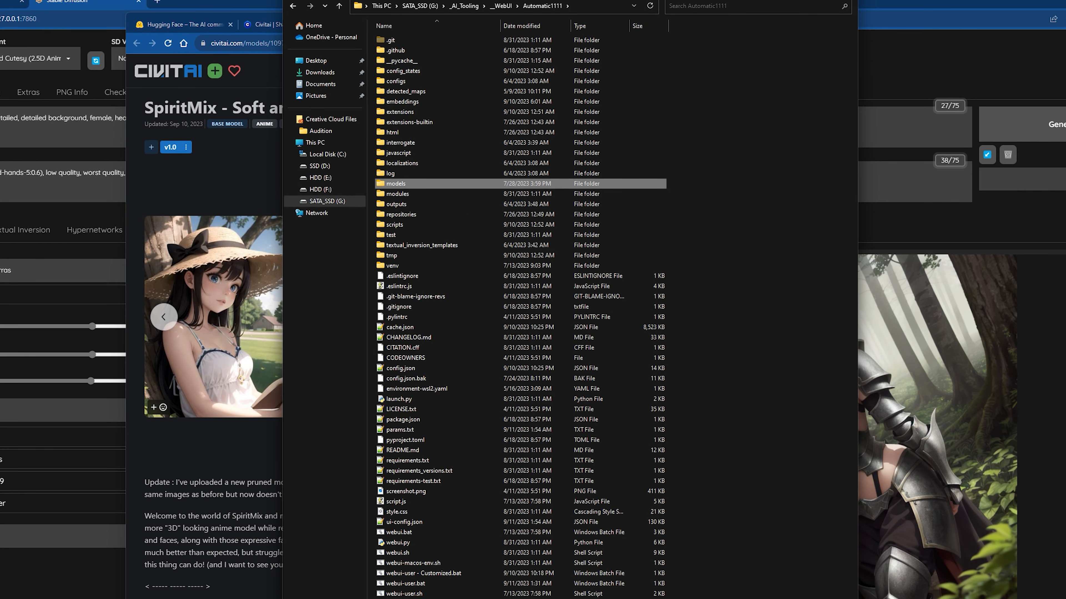
pyautogui.doubleClick(426, 182)
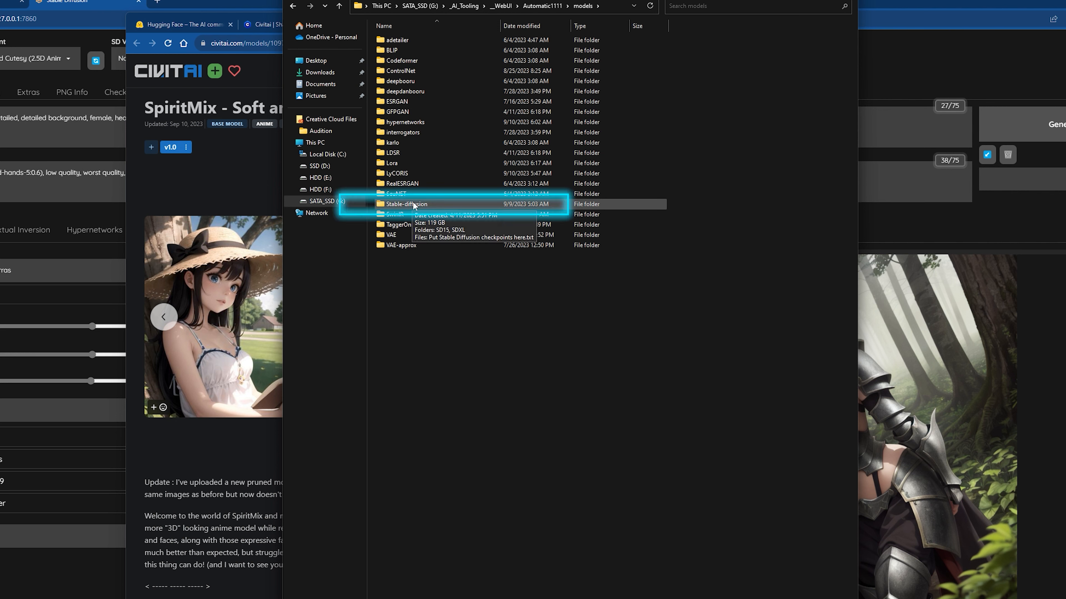
pyautogui.doubleClick(436, 204)
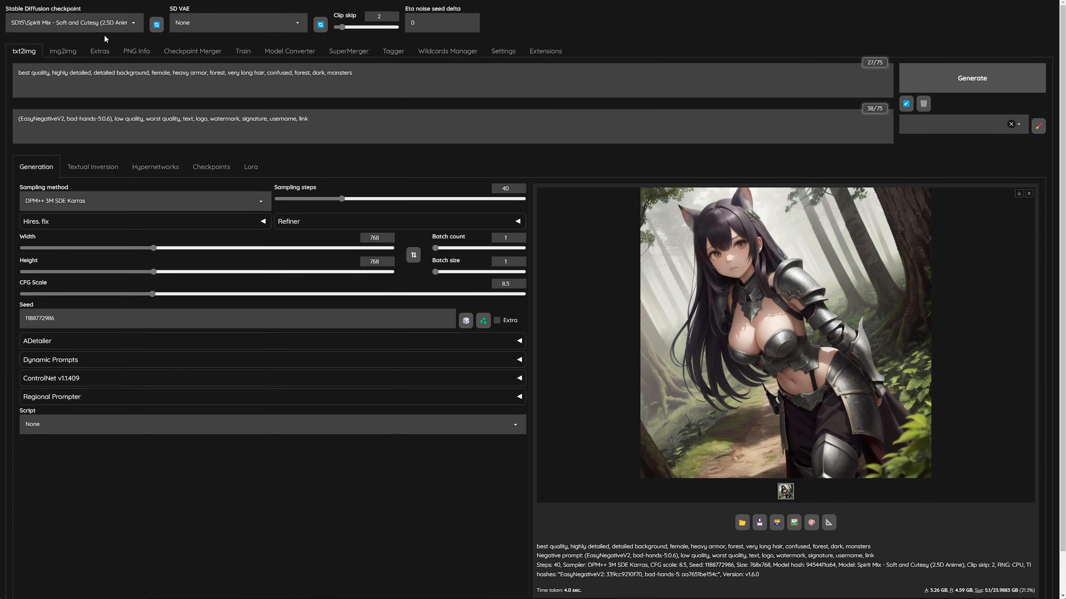
# Refresh the checkpoint list in the Stable Diffusion WebUI and review the models there and on the checkpoint preview cards.
pyautogui.click(157, 26)
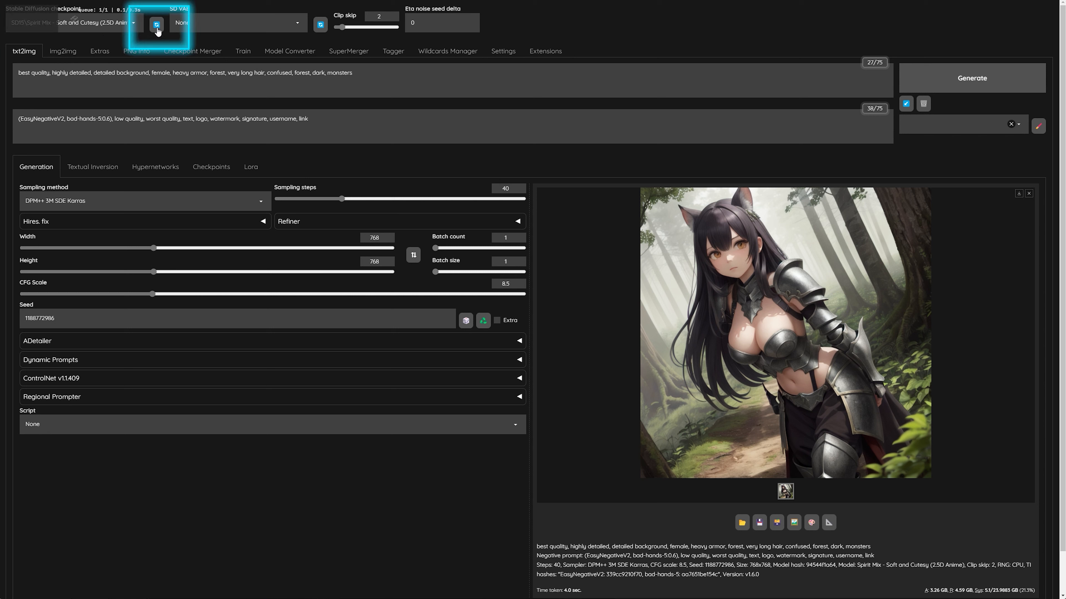
pyautogui.click(84, 22)
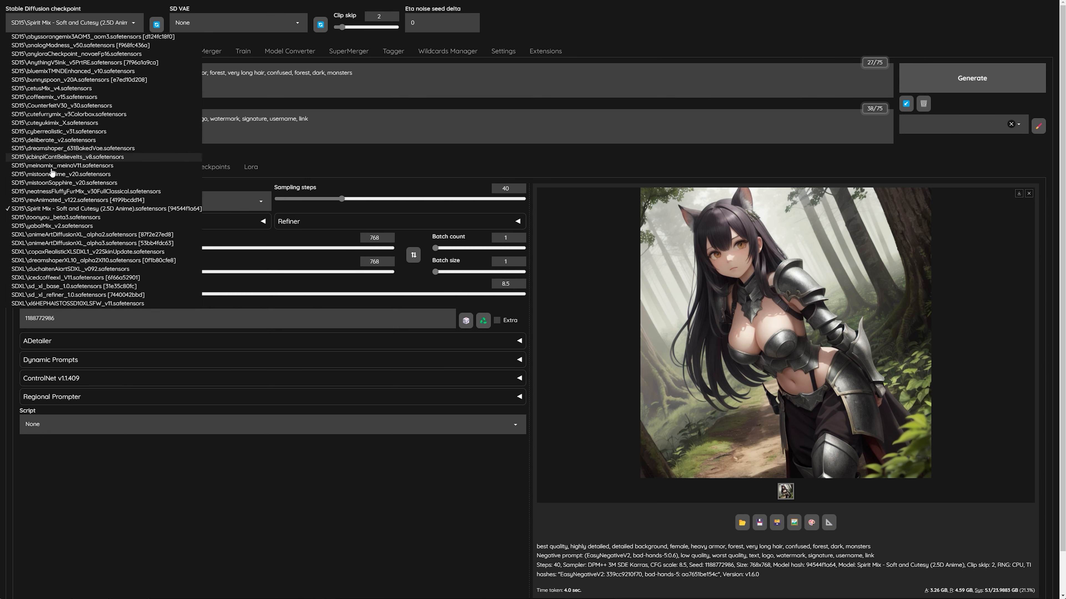
pyautogui.click(306, 178)
pyautogui.click(210, 167)
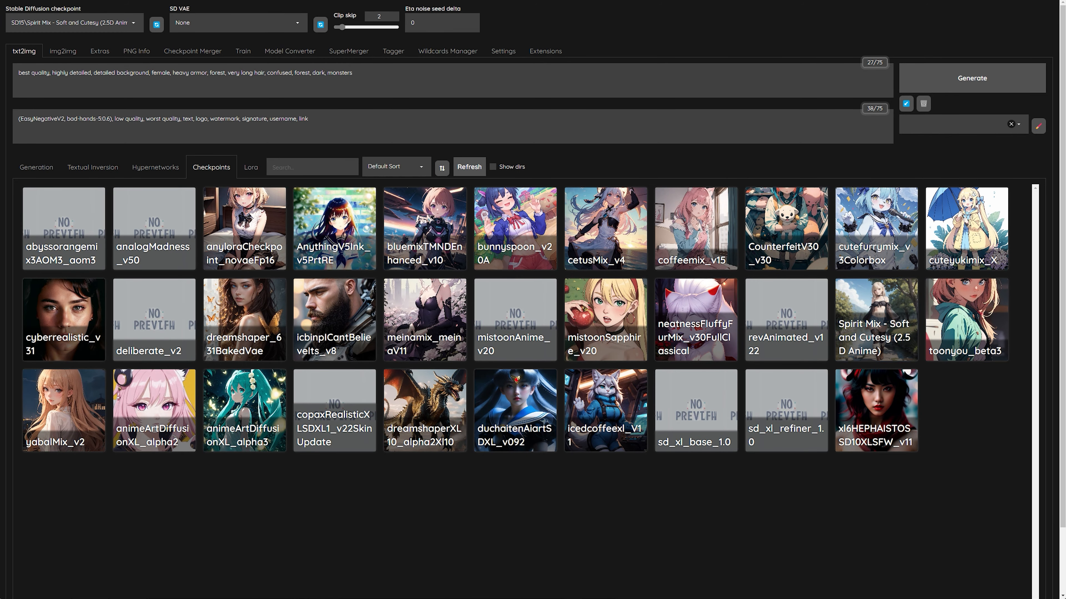
pyautogui.click(49, 169)
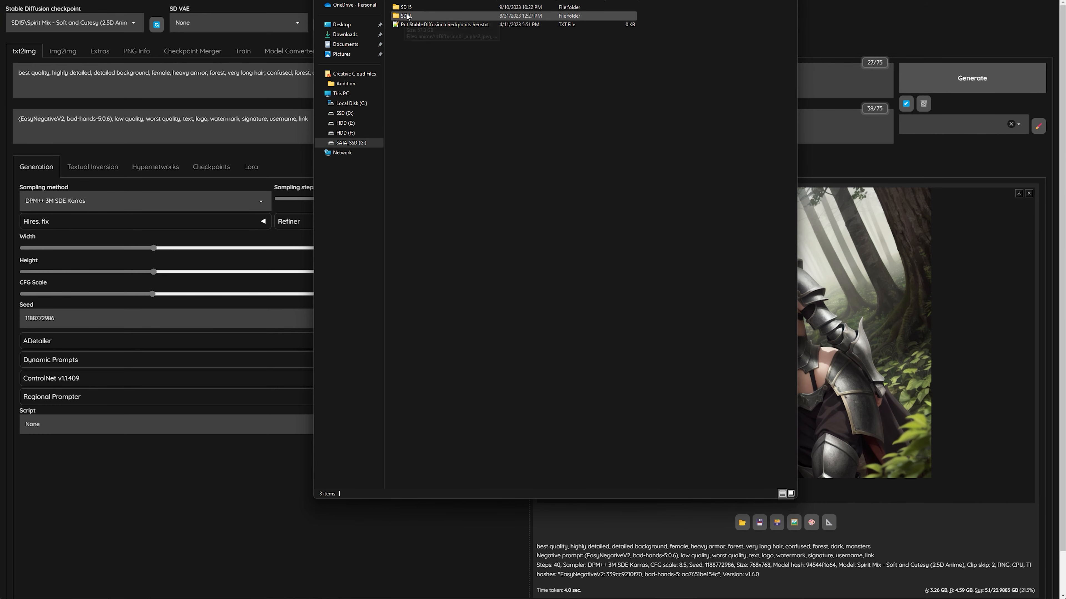
# Select the Spirit Mix - Soft and Cutesy (2.5D Anime).safetensors file in the SD15 checkpoint folder in File Explorer.
pyautogui.doubleClick(406, 7)
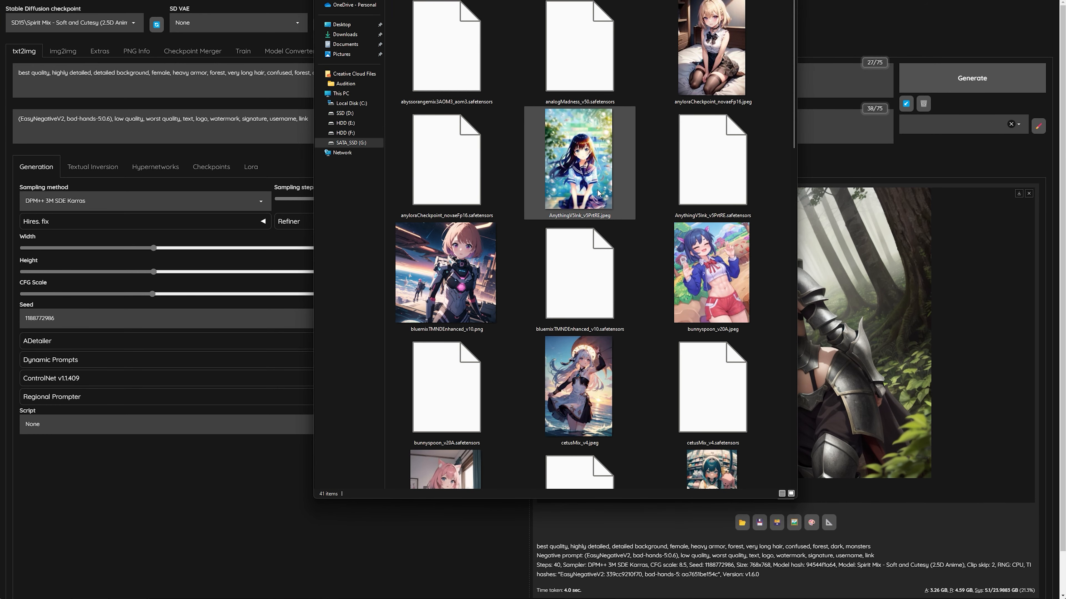
pyautogui.scroll(-10, 598, 193)
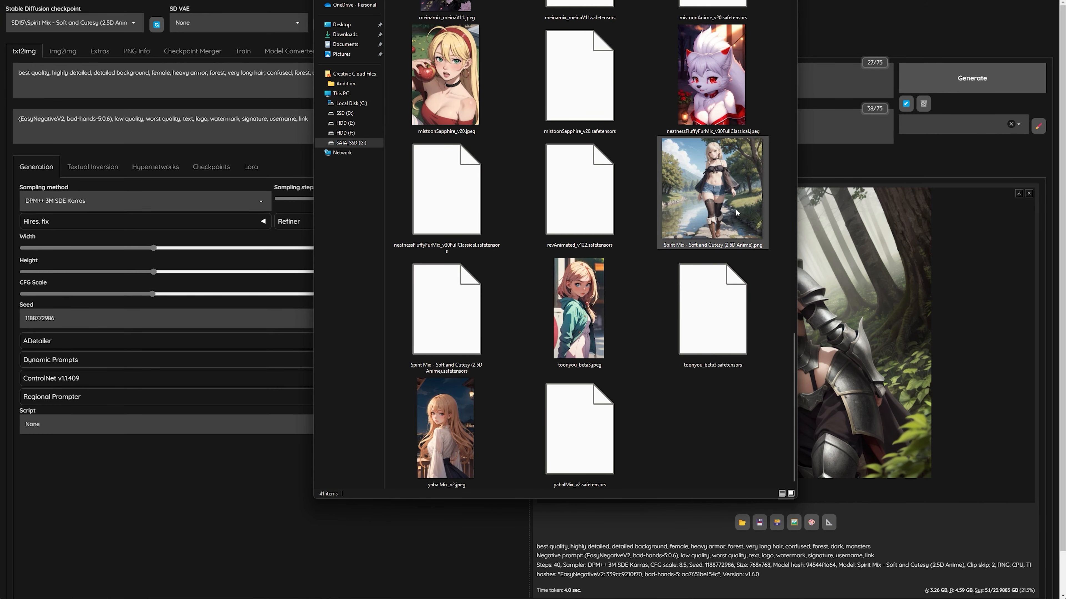
pyautogui.click(436, 360)
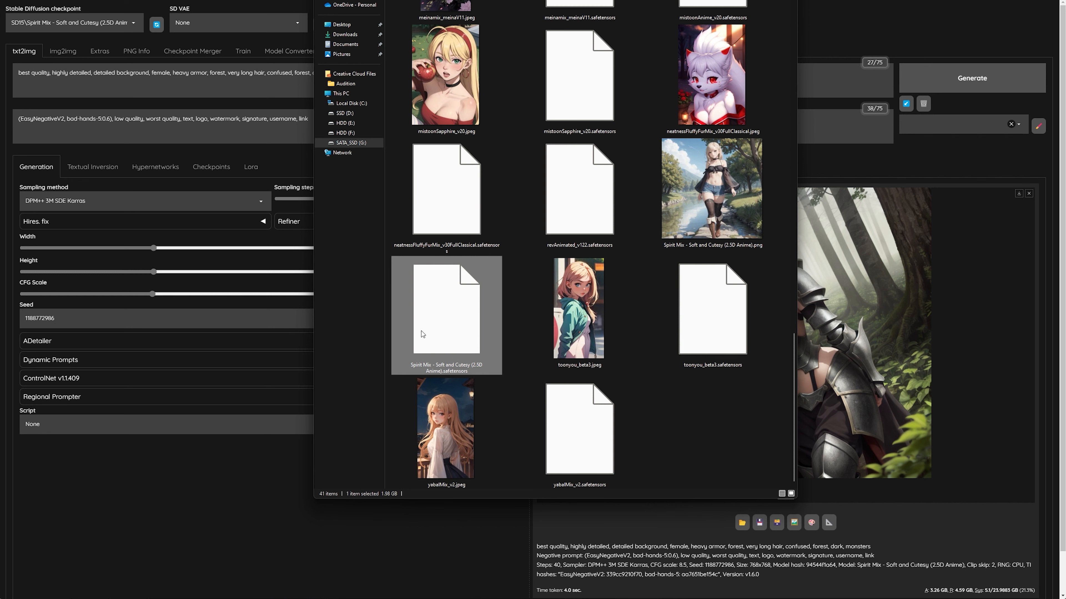
# Copy the Spirit Mix checkpoint's file name and rename its preview PNG to the matching name, Spirit Mix - Soft and Cutesy (2.5D Anime).
pyautogui.click(423, 369)
pyautogui.hotkey('ctrl', 'c')
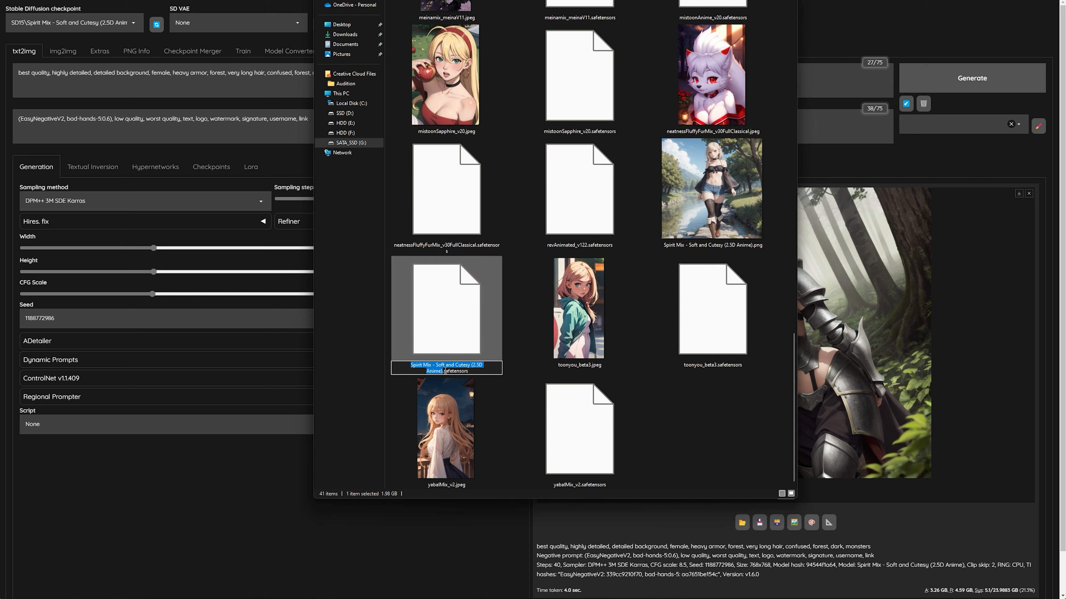
pyautogui.click(741, 210)
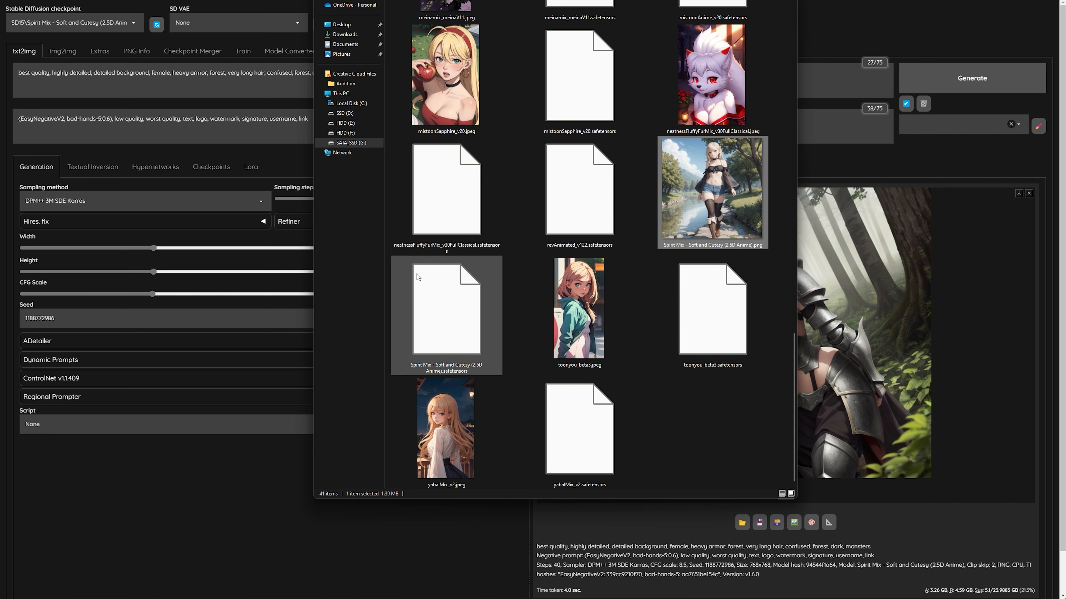
pyautogui.moveTo(579, 0); pyautogui.dragTo(966, 0)
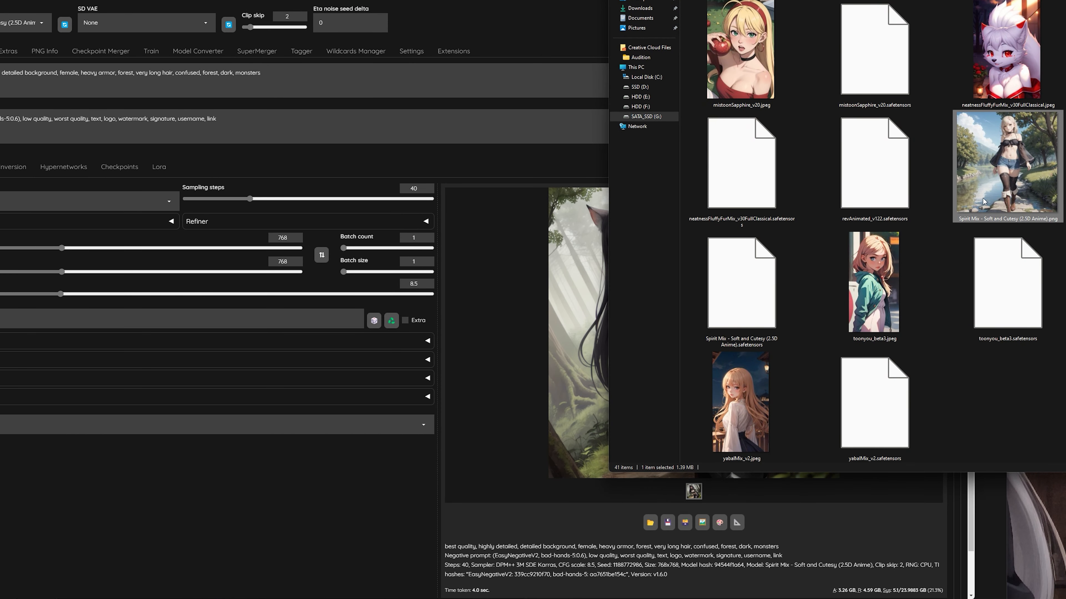
pyautogui.click(982, 219)
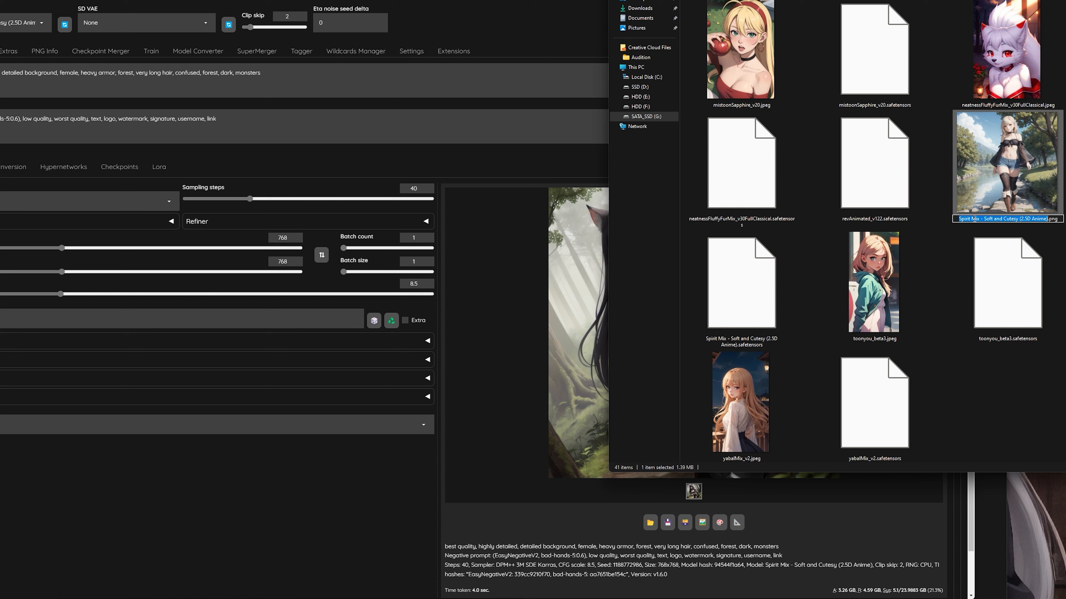
pyautogui.hotkey('ctrl', 'v')
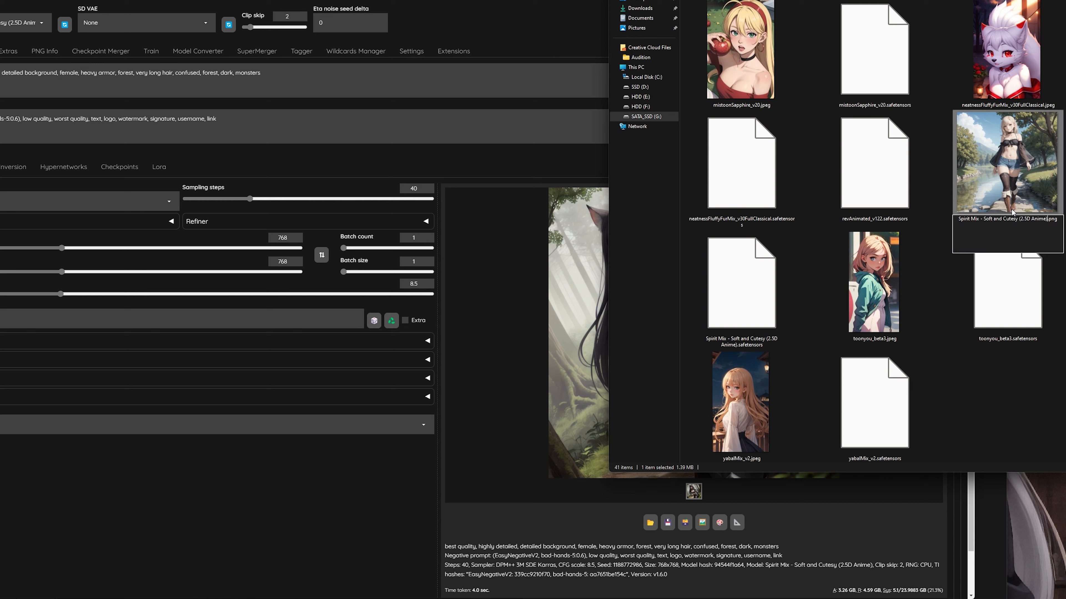
pyautogui.press('Return')
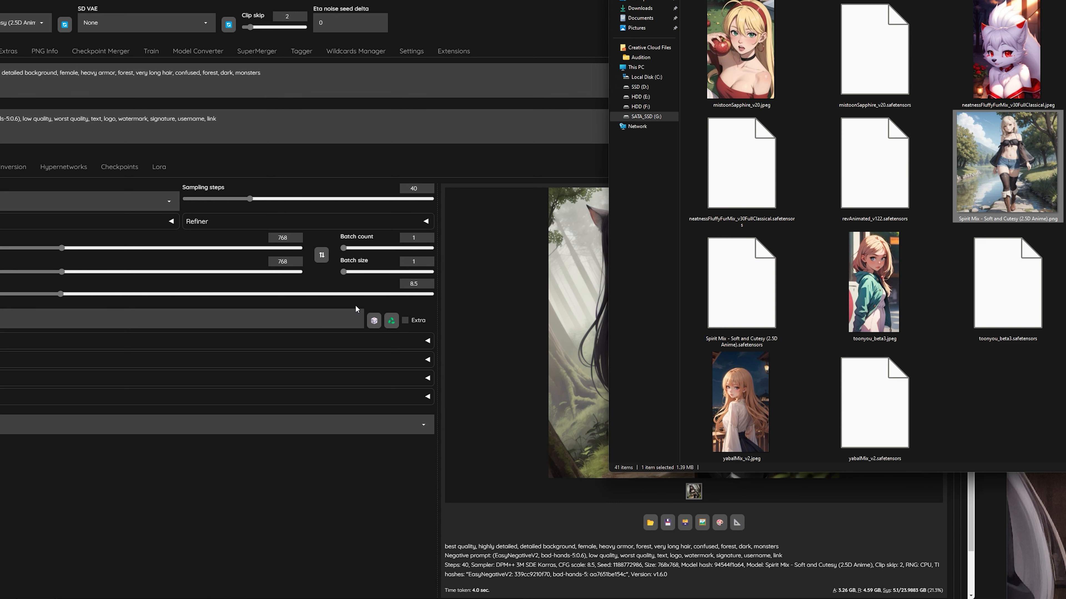
# Replace the Spirit Mix - Soft and Cutesy (2.5D Anime) checkpoint card's preview with the currently generated image in the WebUI.
pyautogui.click(118, 167)
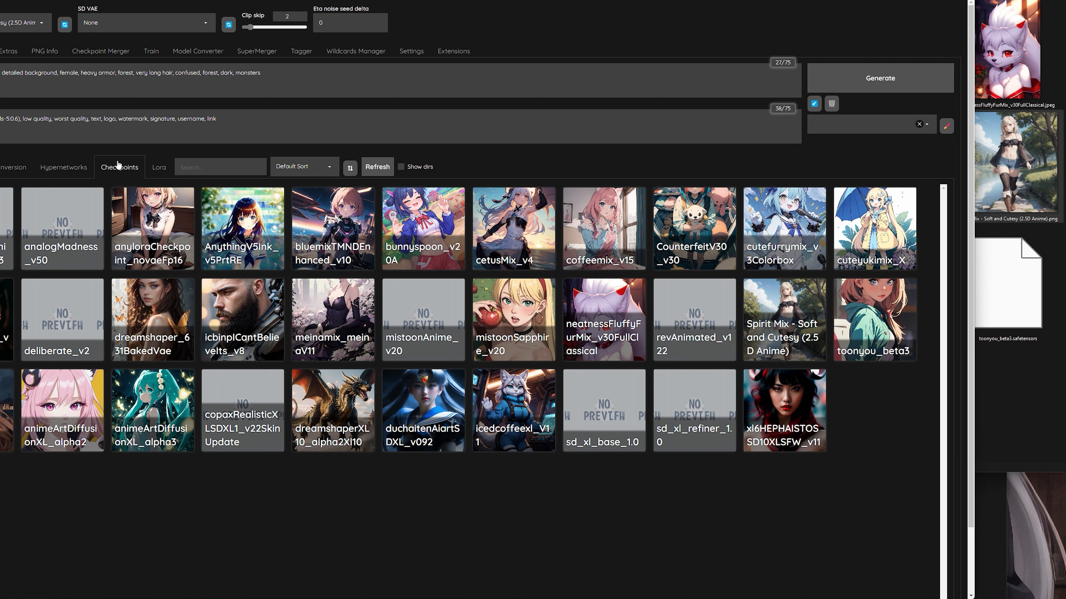
pyautogui.click(0, 167)
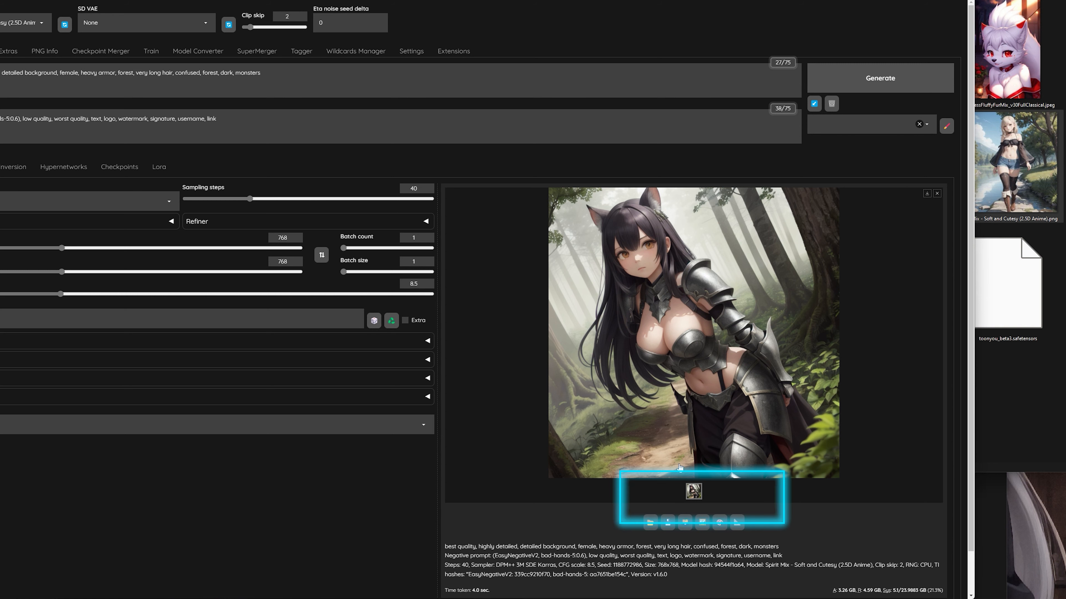
pyautogui.click(119, 167)
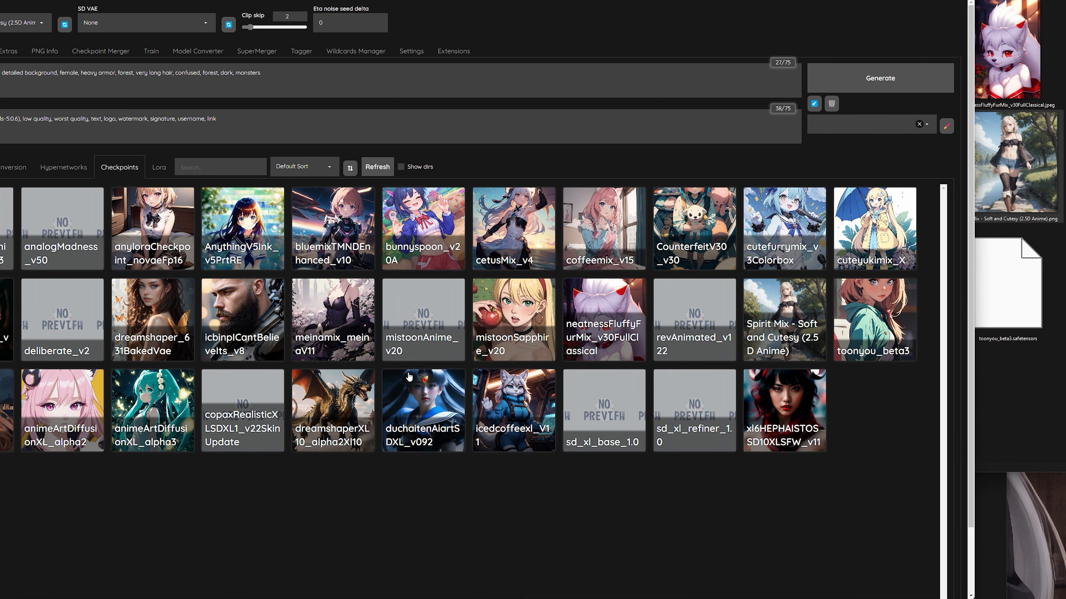
pyautogui.click(816, 290)
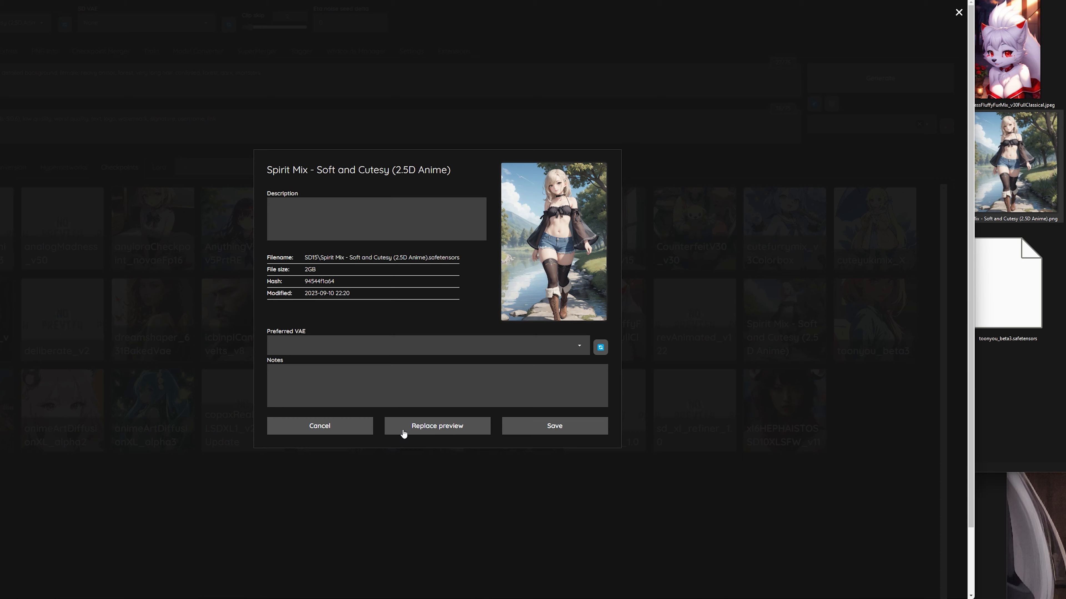
pyautogui.click(432, 429)
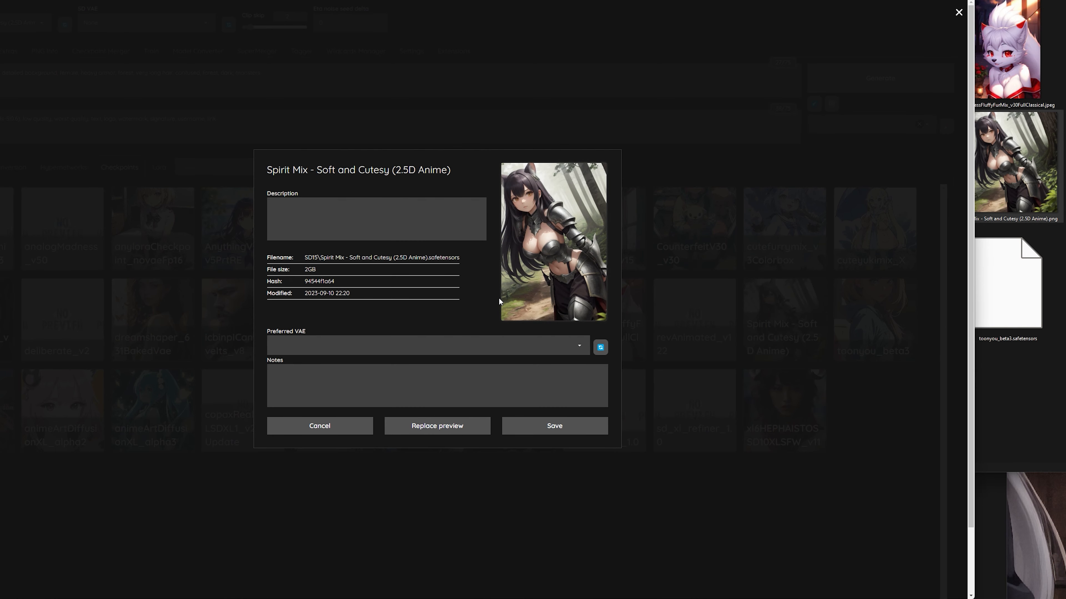
# Check the replaced preview PNG in File Explorer and close the checkpoint's metadata editor without saving.
pyautogui.click(1027, 363)
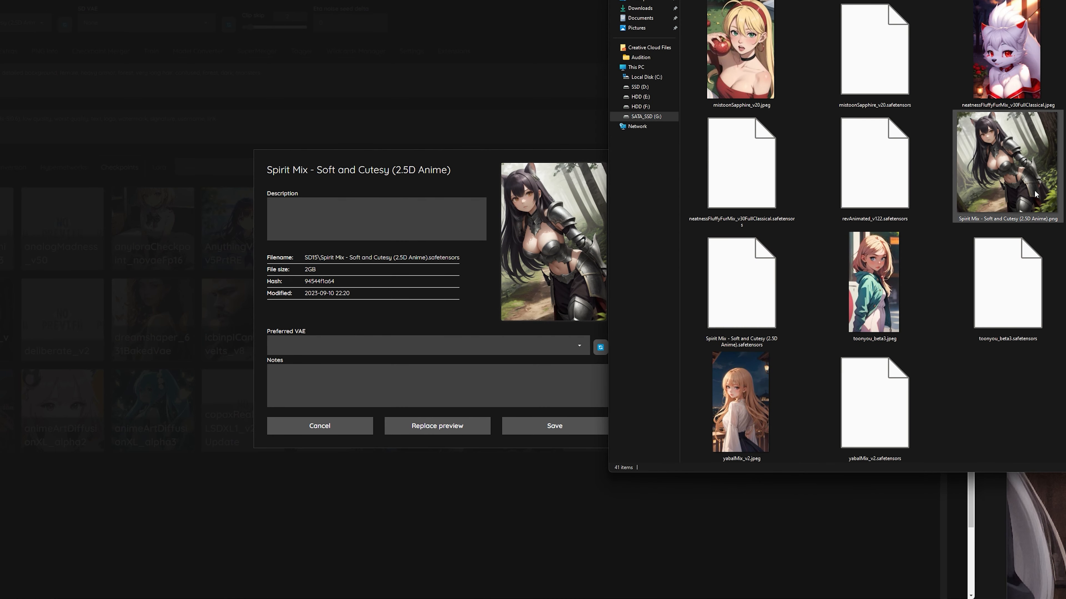
pyautogui.click(465, 181)
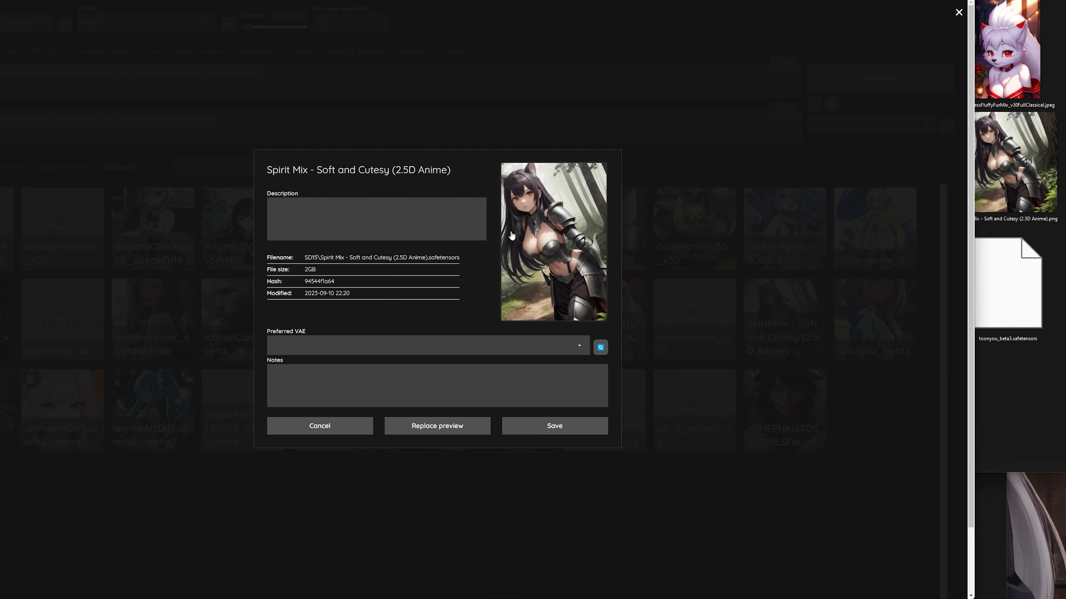
pyautogui.click(330, 432)
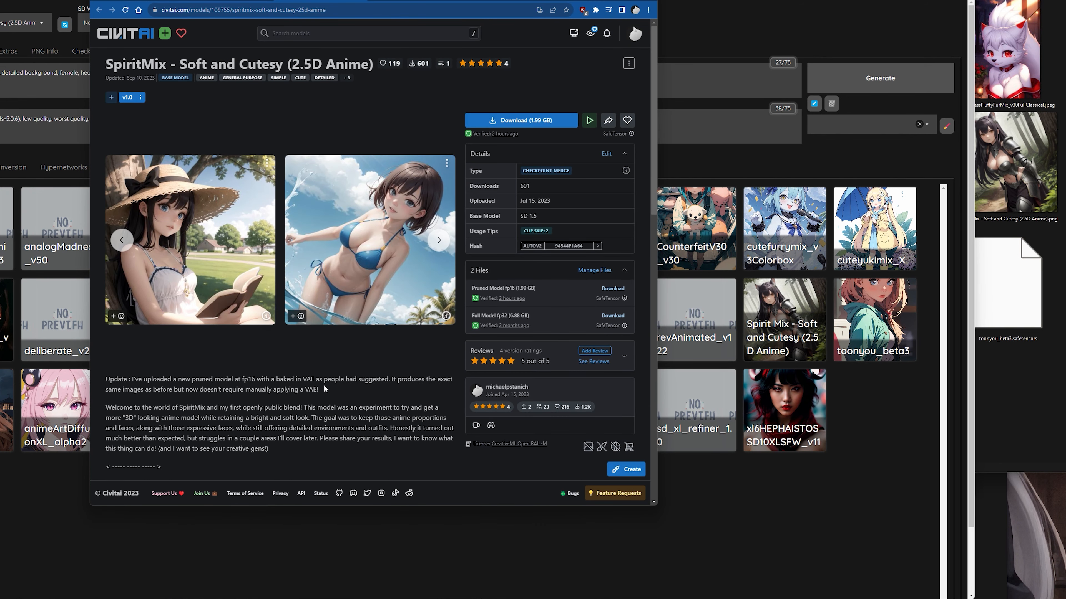
# Look through the checkpoint files and their same-named preview images in the SD15 folder in File Explorer.
pyautogui.click(1024, 358)
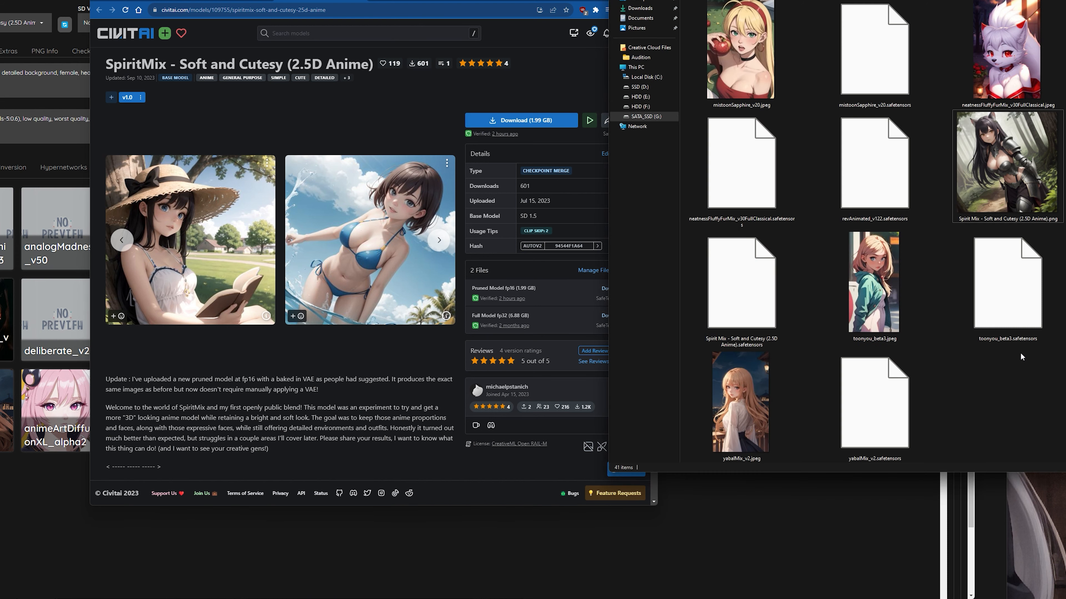
pyautogui.scroll(10, 770, 407)
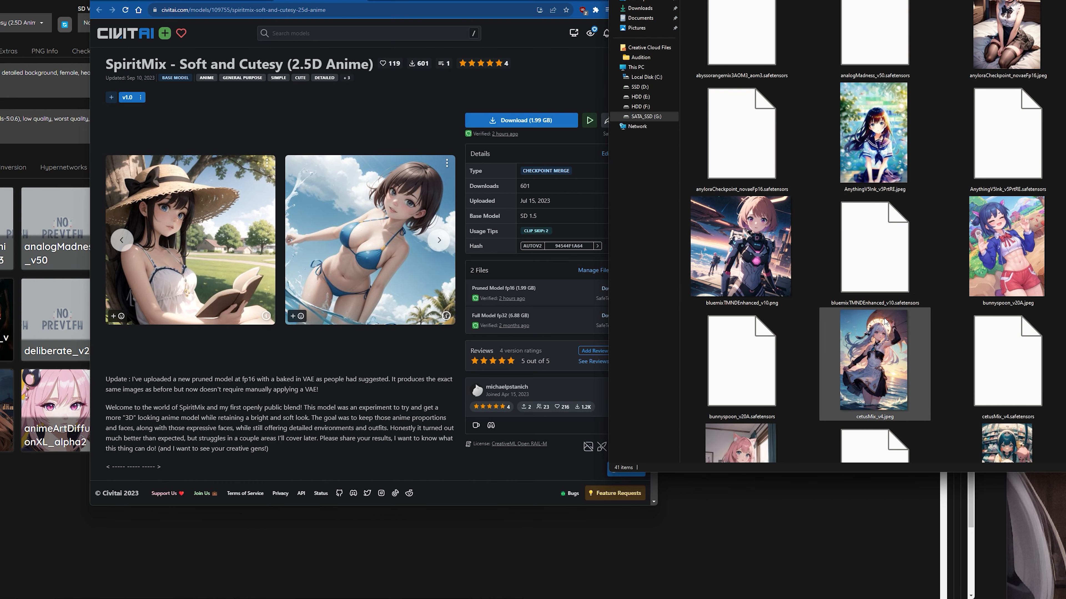
pyautogui.scroll(-10, 827, 339)
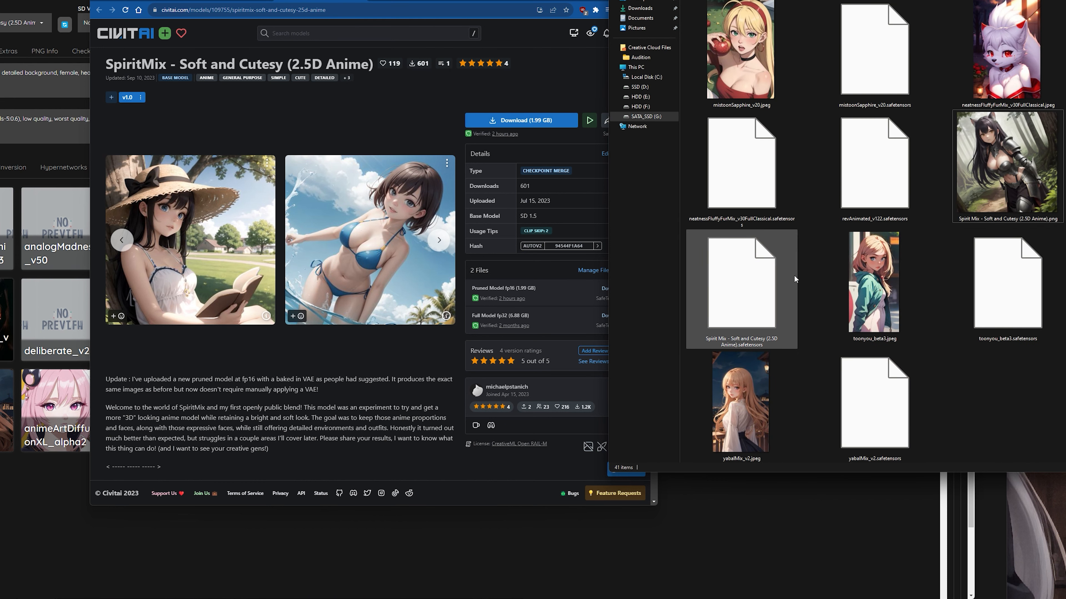
# Open the straw-hat sample image on SpiritMix's Civitai page and show the options for saving it.
pyautogui.click(235, 371)
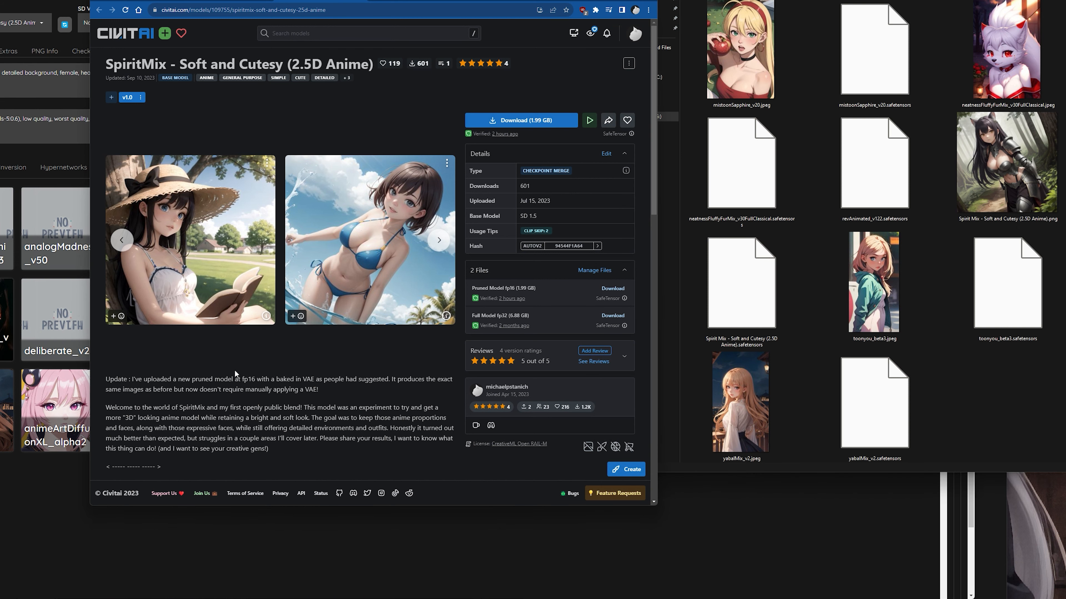
pyautogui.click(220, 236)
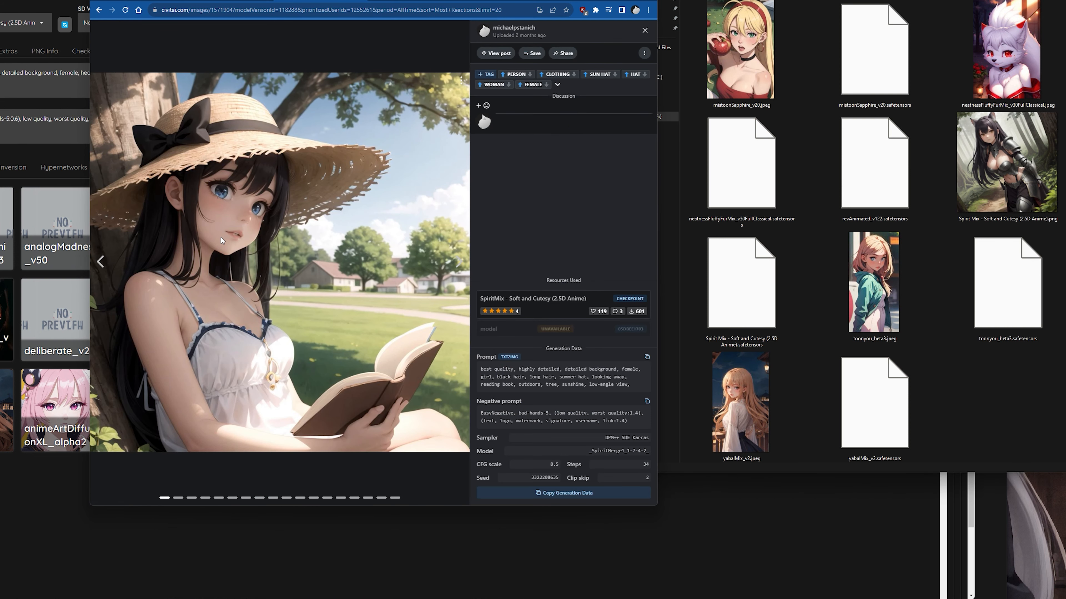
pyautogui.rightClick(295, 237)
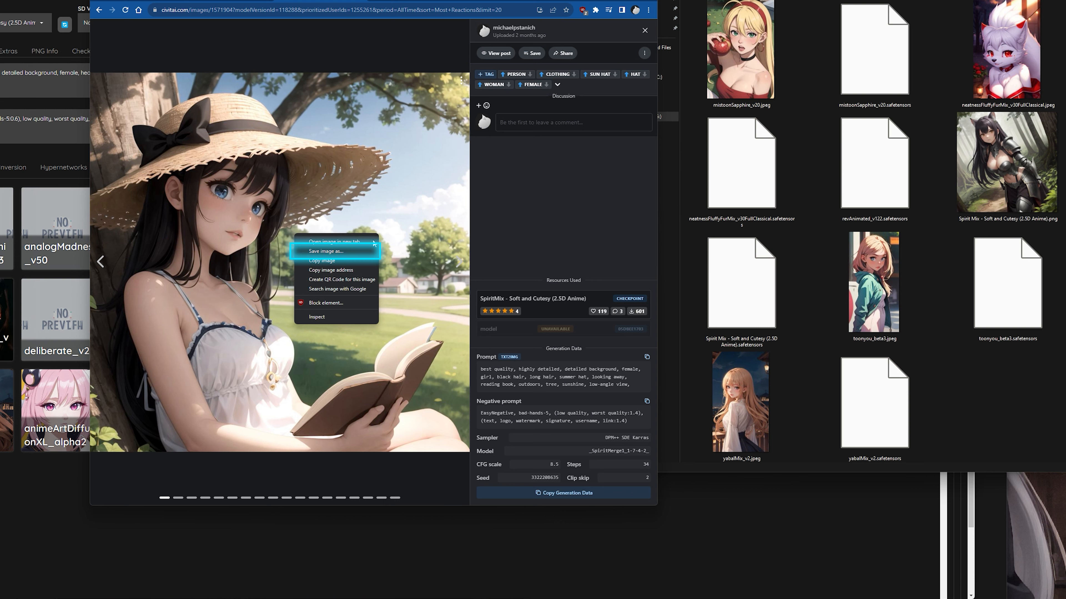
# Select the Spirit Mix safetensors file in File Explorer, then return to Civitai and close the sample image.
pyautogui.click(1007, 331)
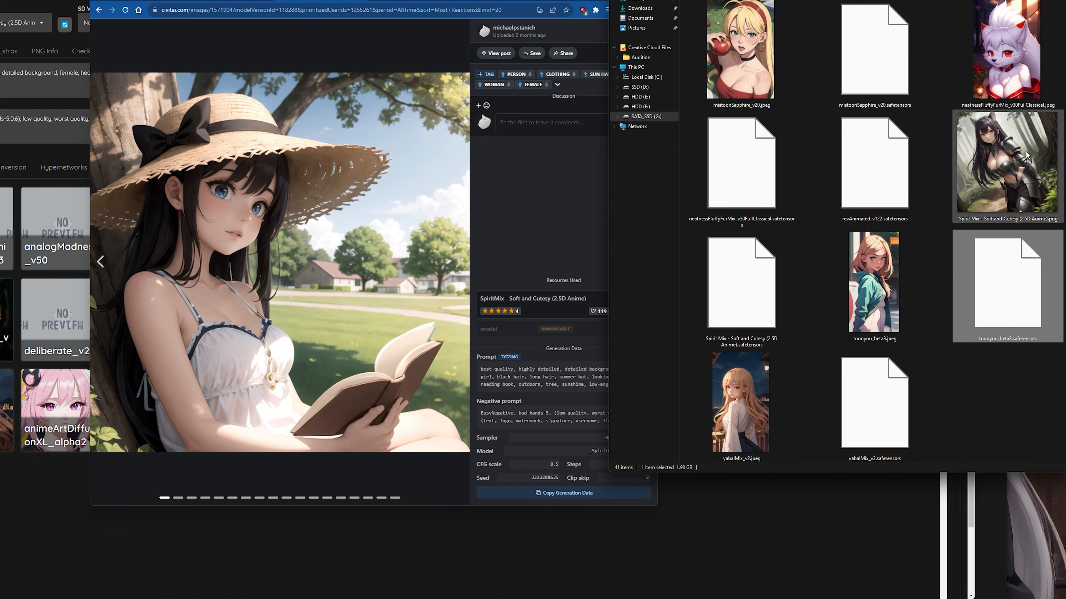
pyautogui.click(741, 317)
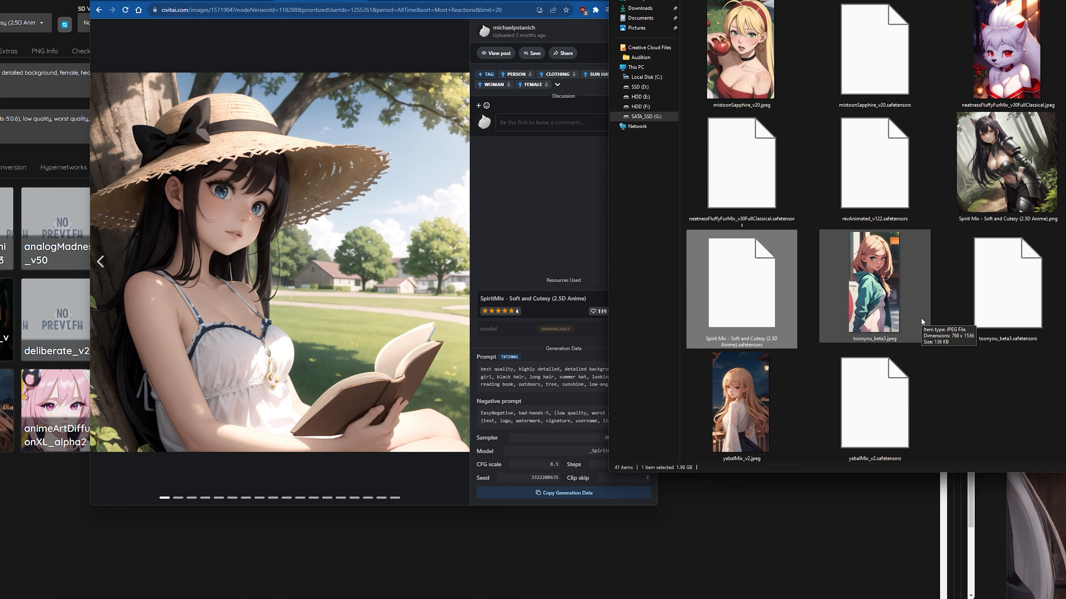
pyautogui.click(608, 40)
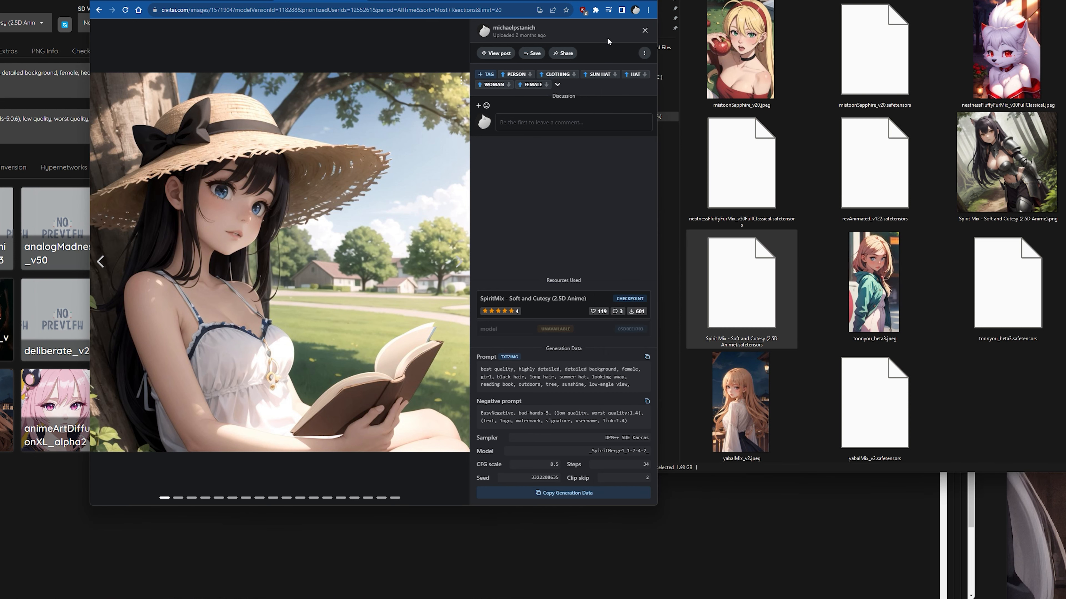
pyautogui.click(645, 30)
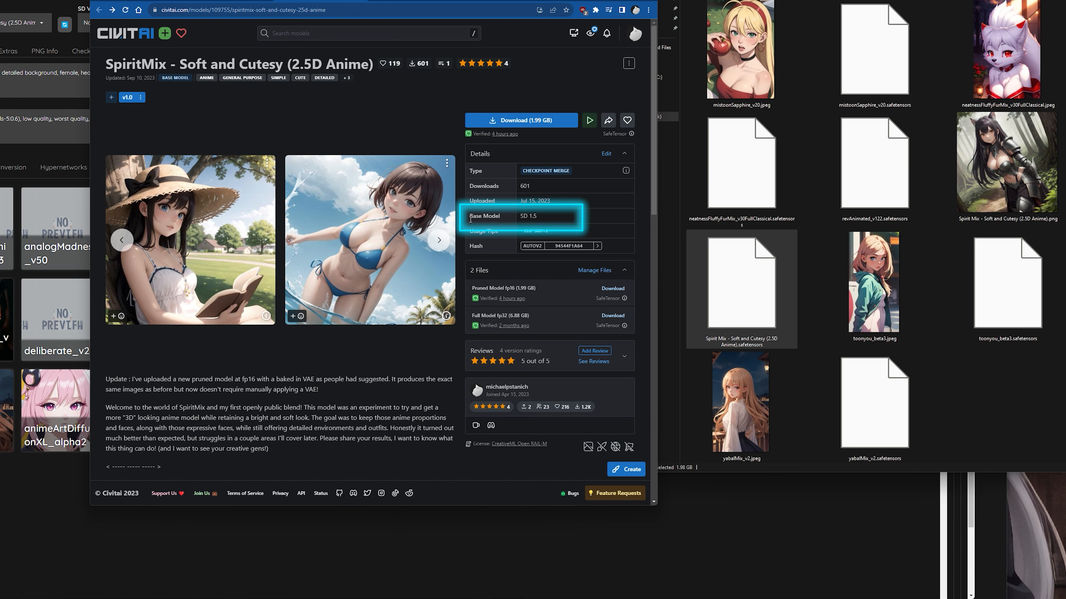
# Examine SpiritMix's base model entry and its expanded model description on the Civitai page.
pyautogui.moveTo(467, 215); pyautogui.dragTo(563, 223)
pyautogui.scroll(-5, 382, 367)
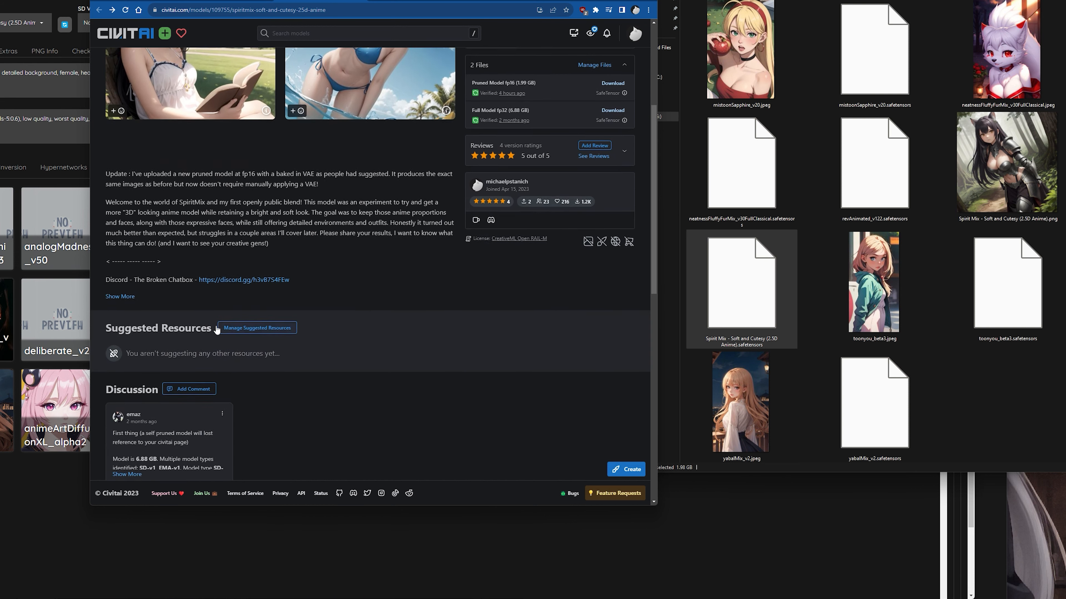
pyautogui.click(120, 296)
pyautogui.scroll(-8, 351, 230)
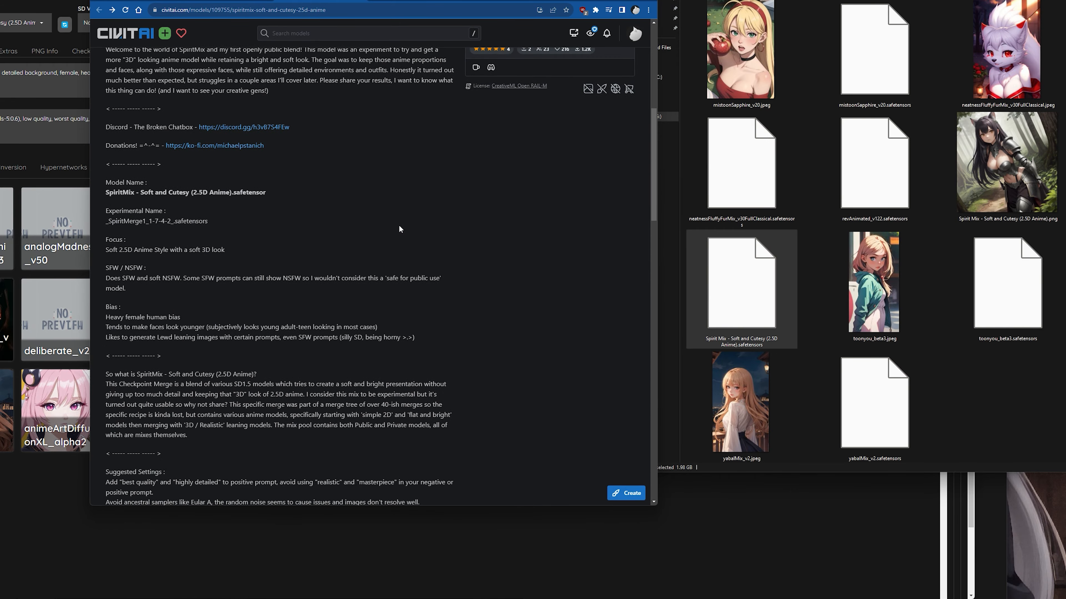
pyautogui.scroll(-12, 470, 206)
pyautogui.scroll(7, 512, 260)
pyautogui.scroll(10, 527, 280)
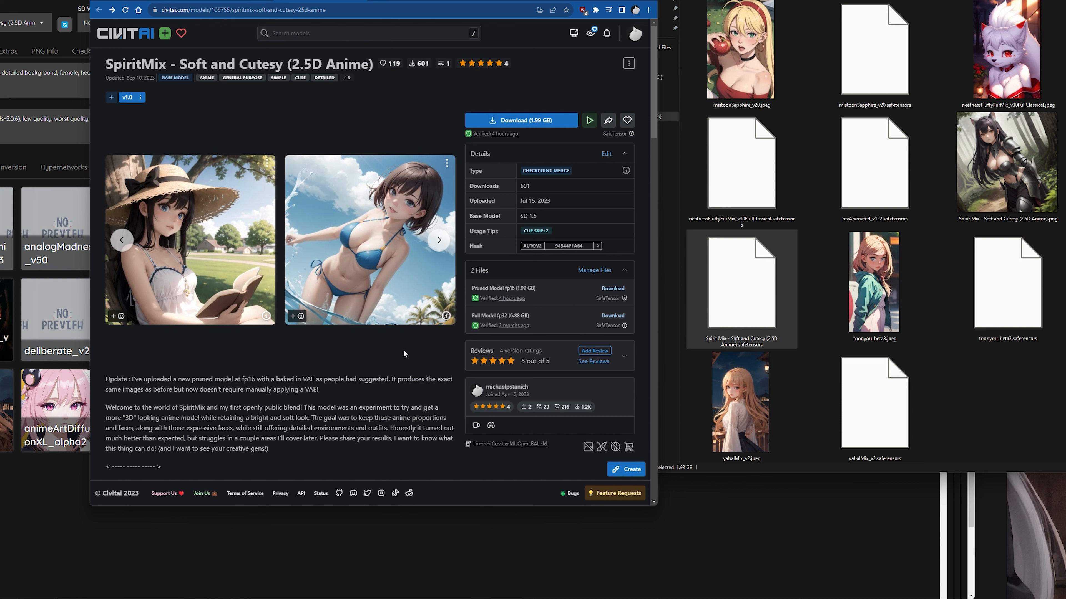
pyautogui.moveTo(537, 216); pyautogui.dragTo(472, 214)
pyautogui.click(552, 218)
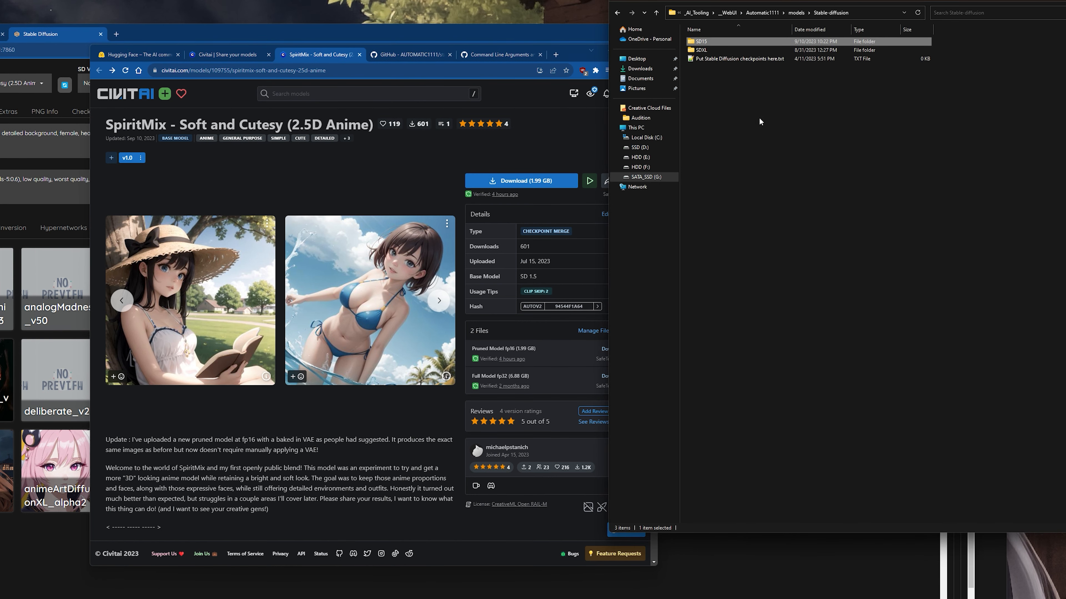
# Review the SD15 and SDXL subfolders in the models\Stable-diffusion folder and switch back to the Stable Diffusion WebUI.
pyautogui.click(742, 74)
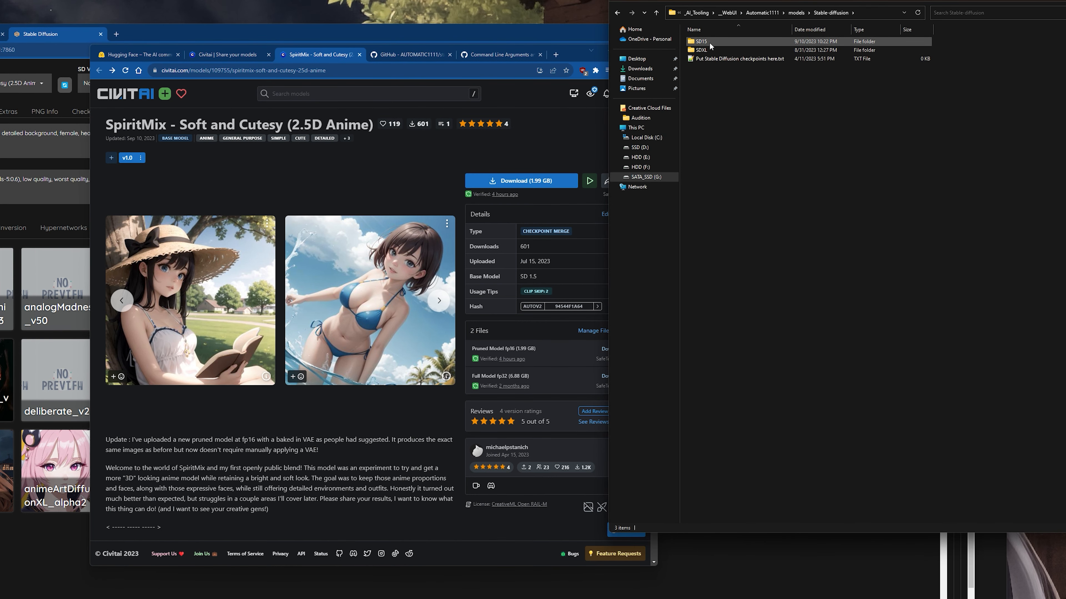
pyautogui.moveTo(716, 44)
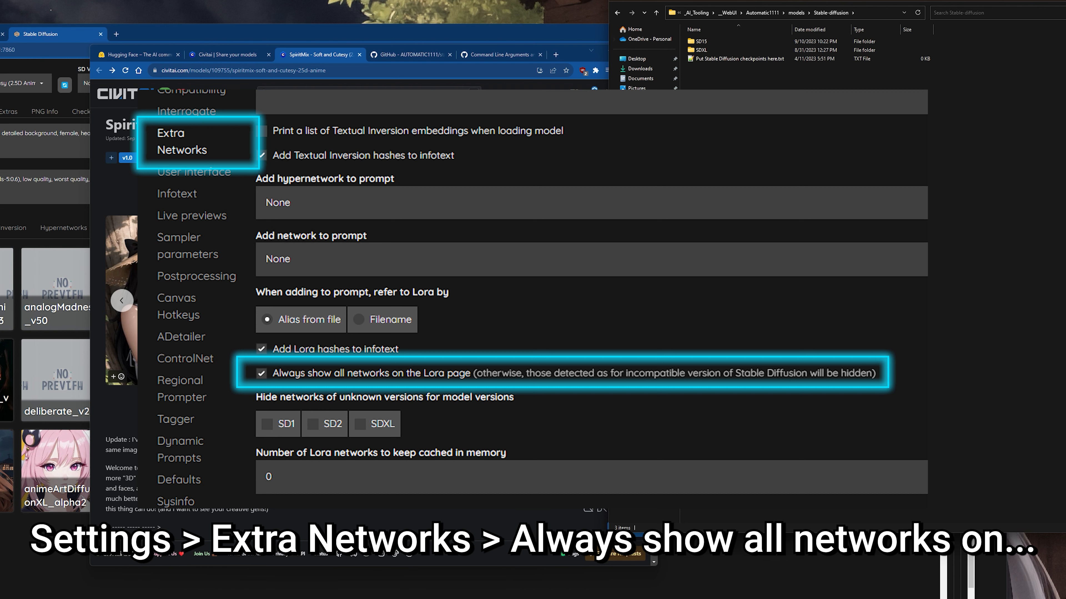
pyautogui.click(593, 113)
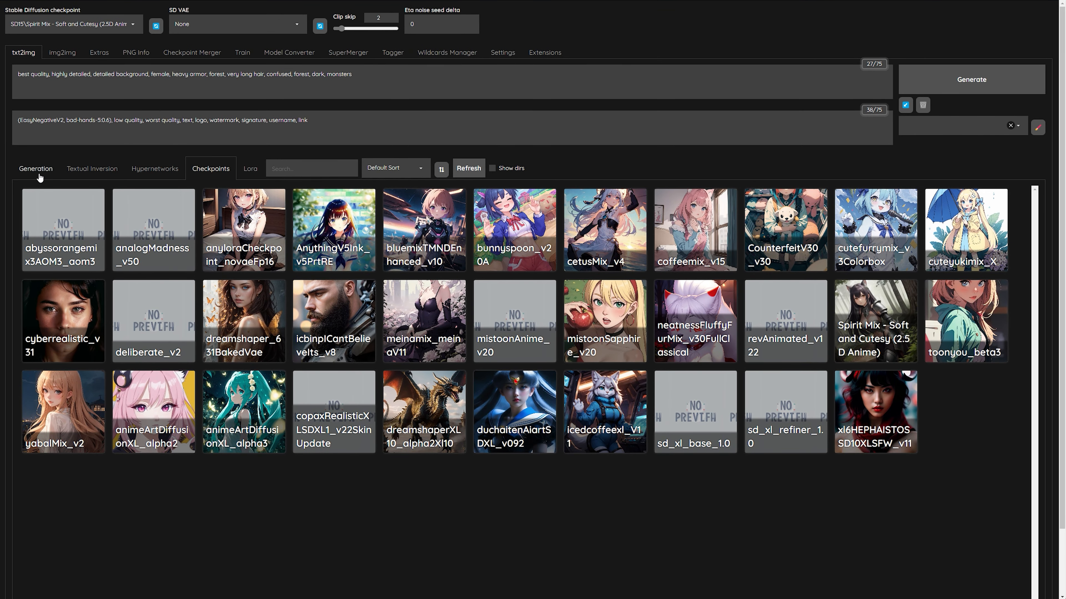
# Return to the generation settings and choose the SD15\Spirit Mix - Soft and Cutesy (2.5D Anime) checkpoint.
pyautogui.click(39, 175)
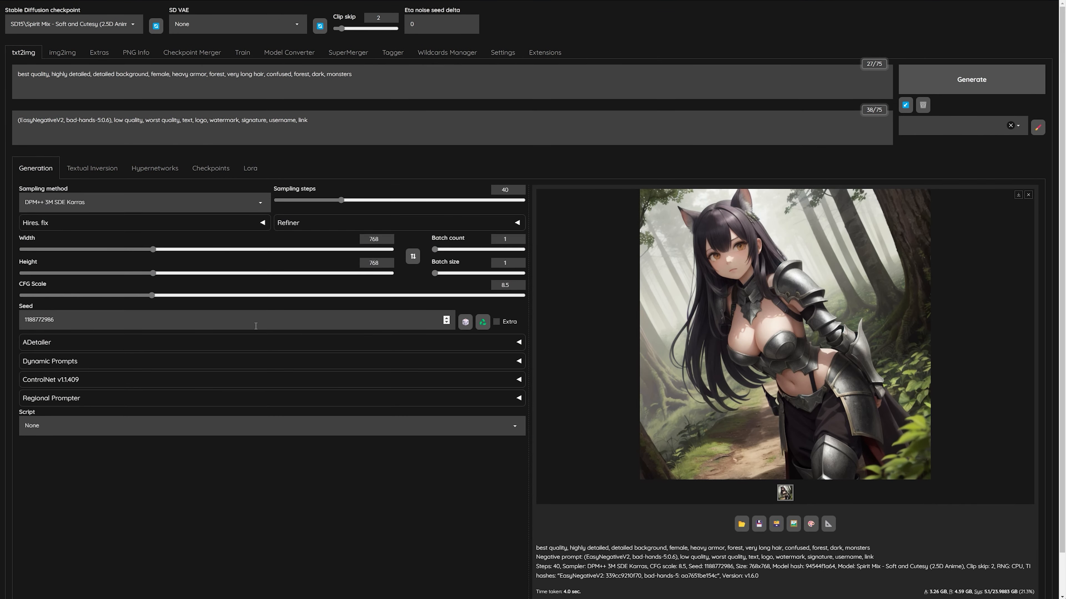
pyautogui.click(133, 26)
pyautogui.click(46, 210)
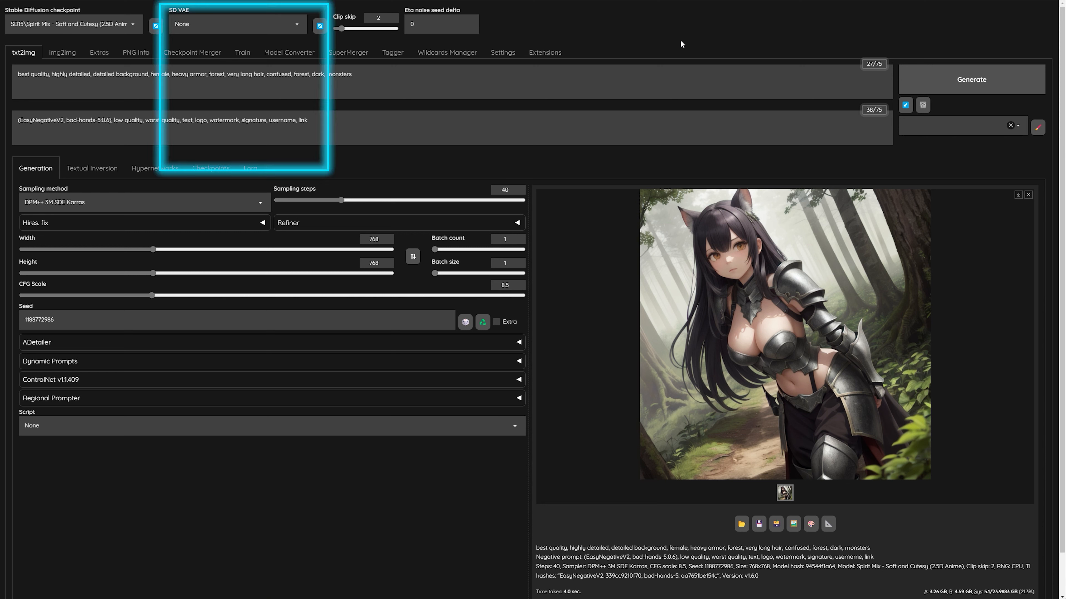
# Set the SD VAE to kl-f8-anime2.ckpt.
pyautogui.click(293, 21)
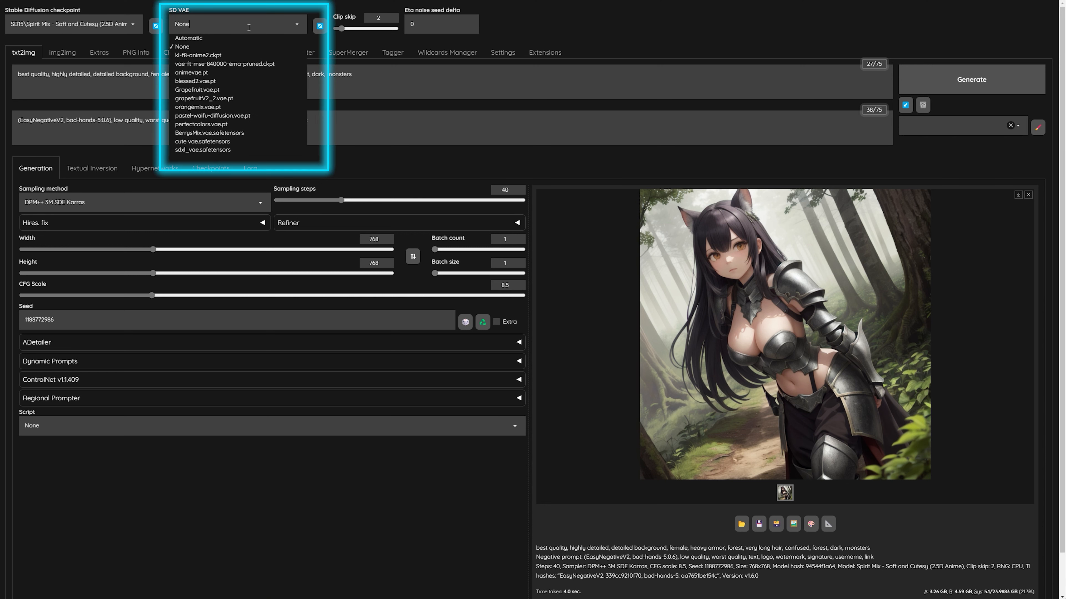
pyautogui.click(210, 58)
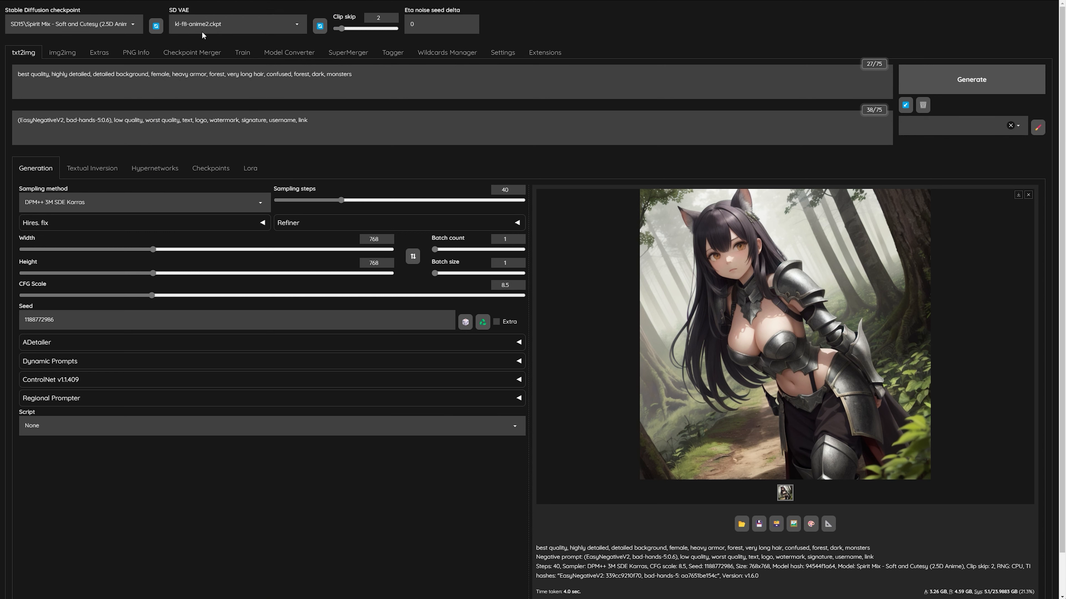
# Review the available VAE choices and generate the image with kl-f8-anime2.ckpt kept as the SD VAE.
pyautogui.click(232, 24)
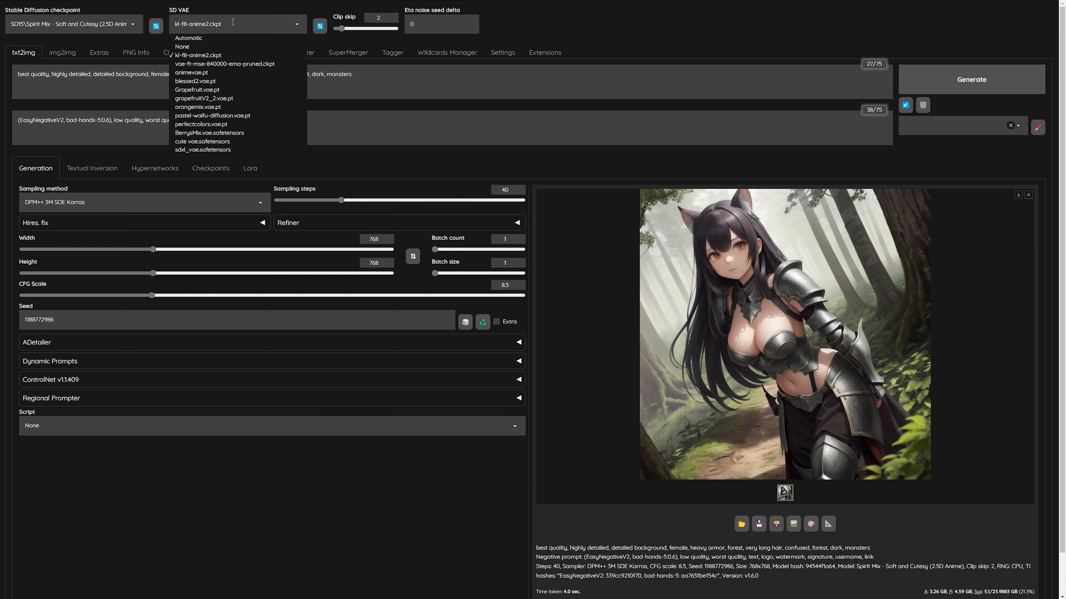
pyautogui.click(578, 32)
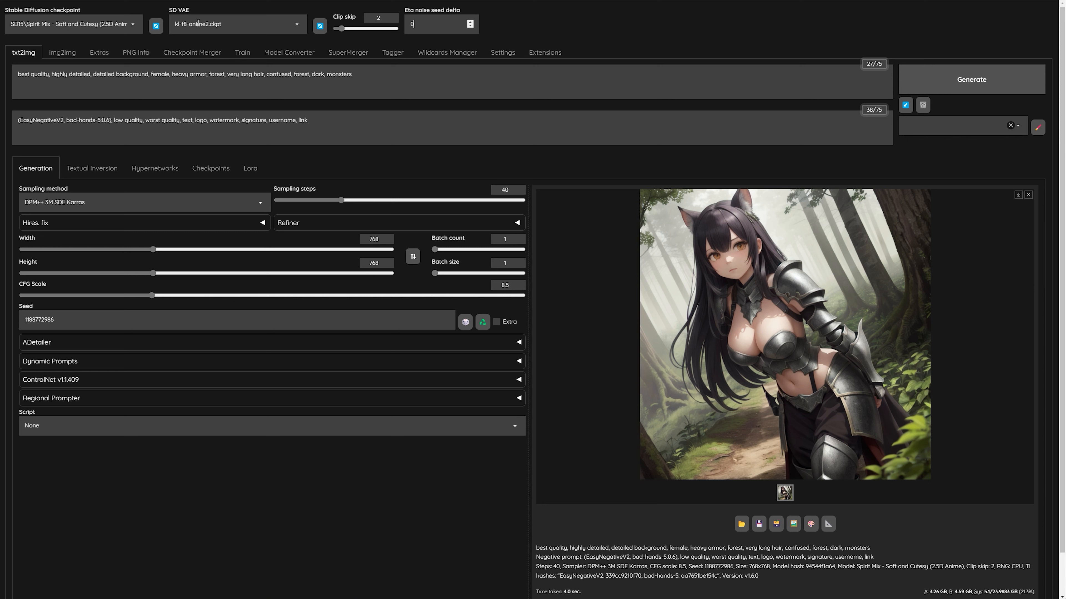
pyautogui.click(902, 67)
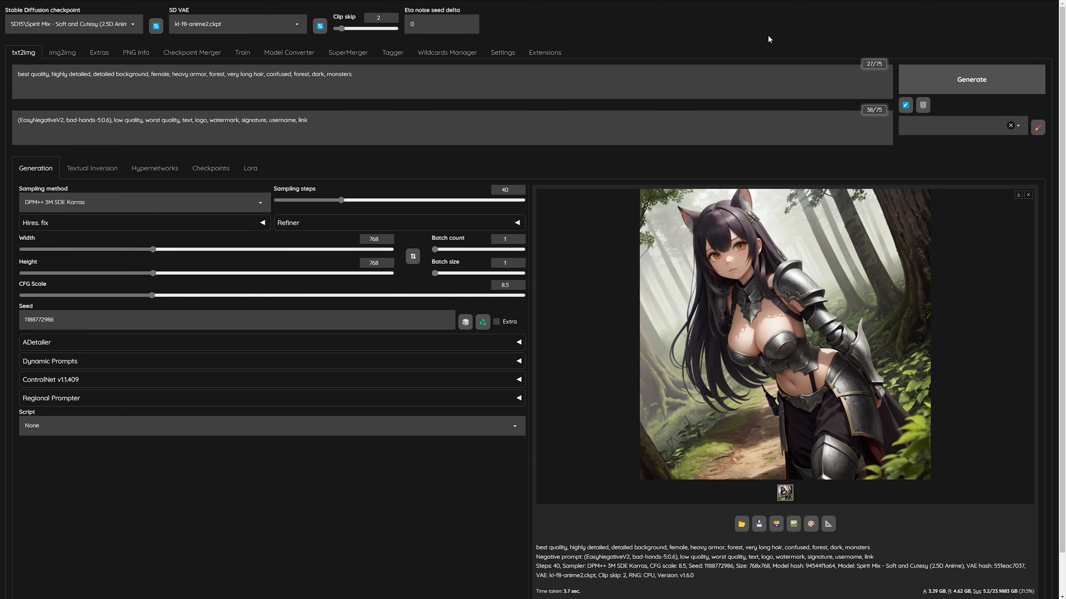
# Open the newly generated image from the _img output folder and compare it with the earlier Spirit Mix render.
pyautogui.click(917, 596)
pyautogui.doubleClick(803, 457)
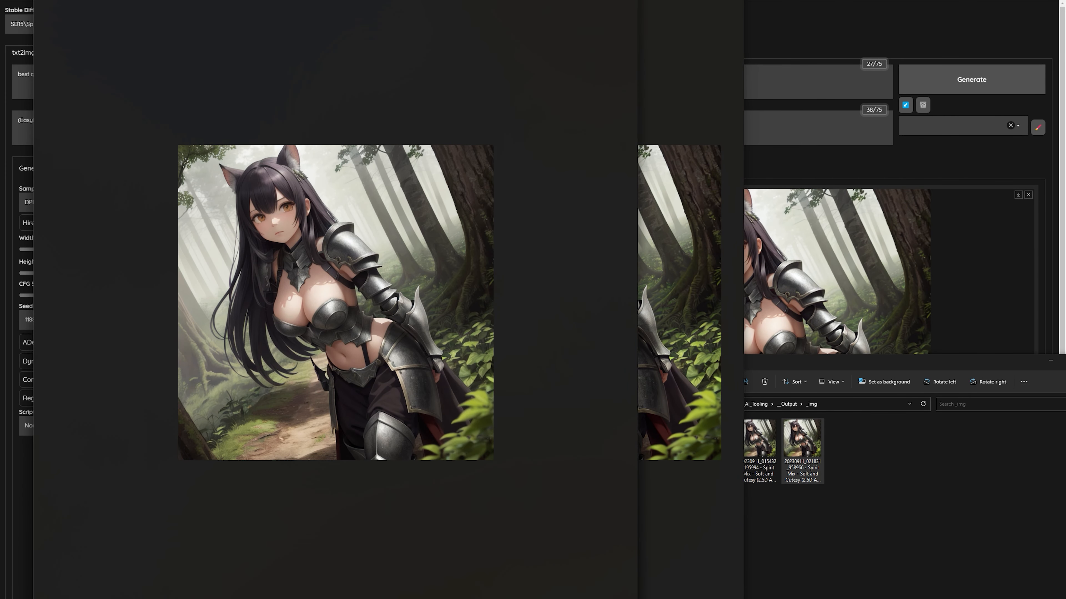
pyautogui.moveTo(638, 17); pyautogui.dragTo(382, 24)
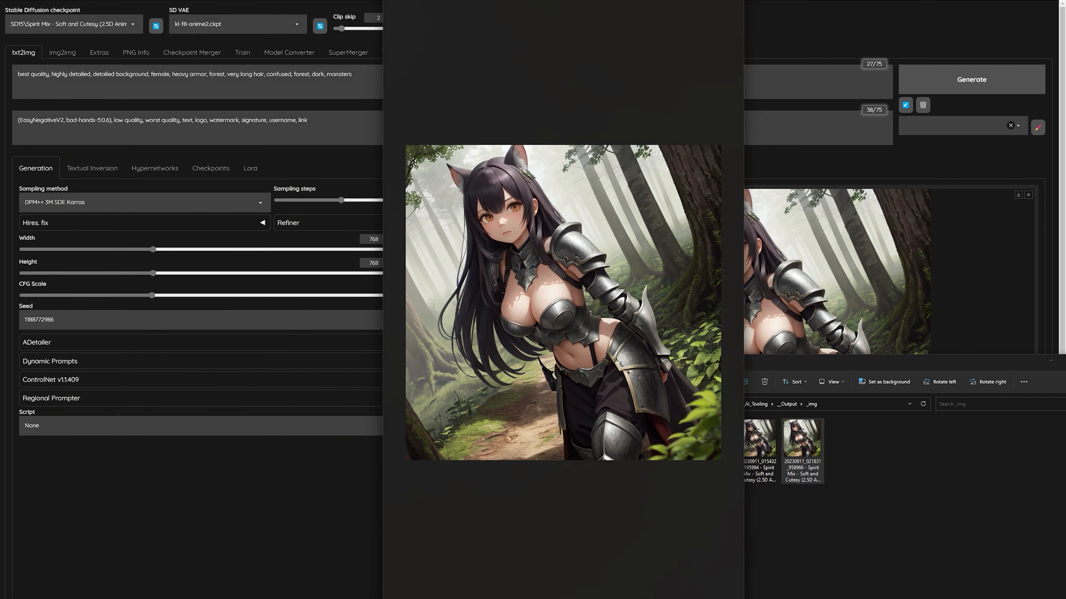
# Set the SD VAE to None.
pyautogui.click(255, 21)
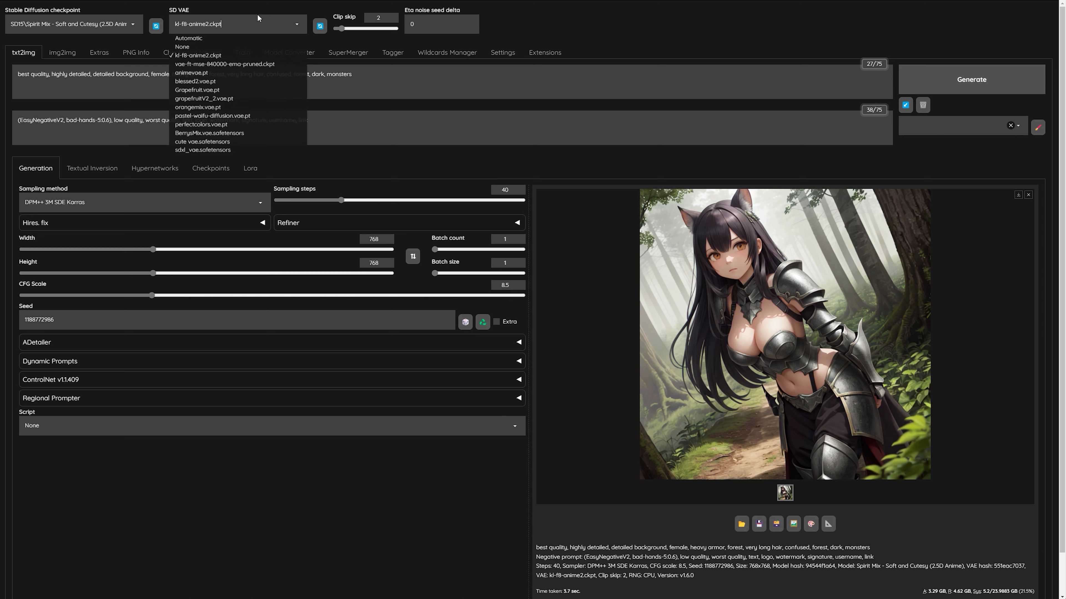
pyautogui.click(182, 47)
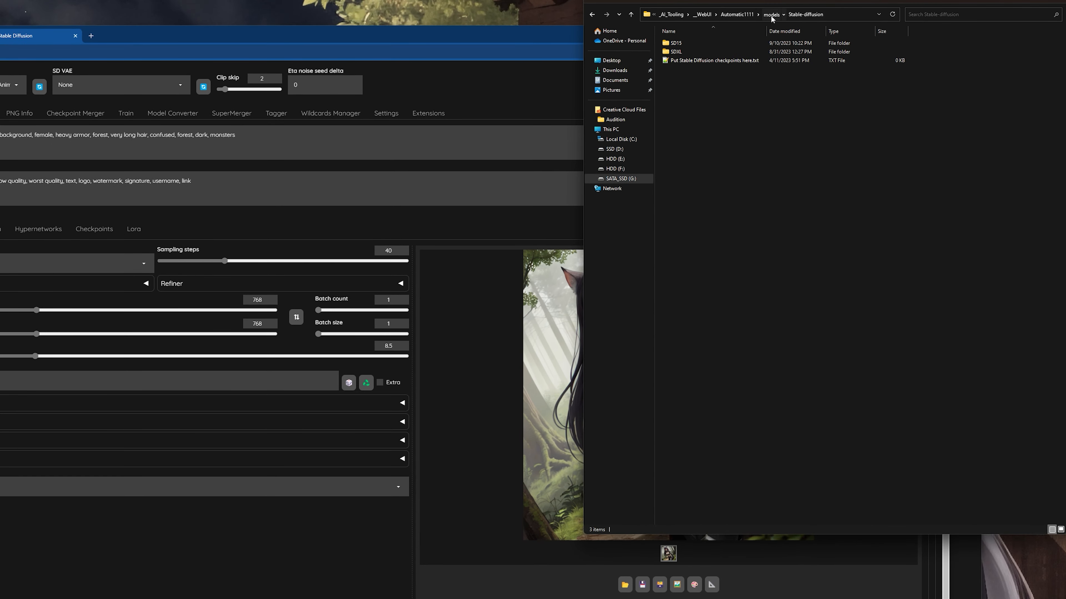
# Switch to File Explorer and review the VAE files in Automatic1111\models\VAE.
pyautogui.click(770, 16)
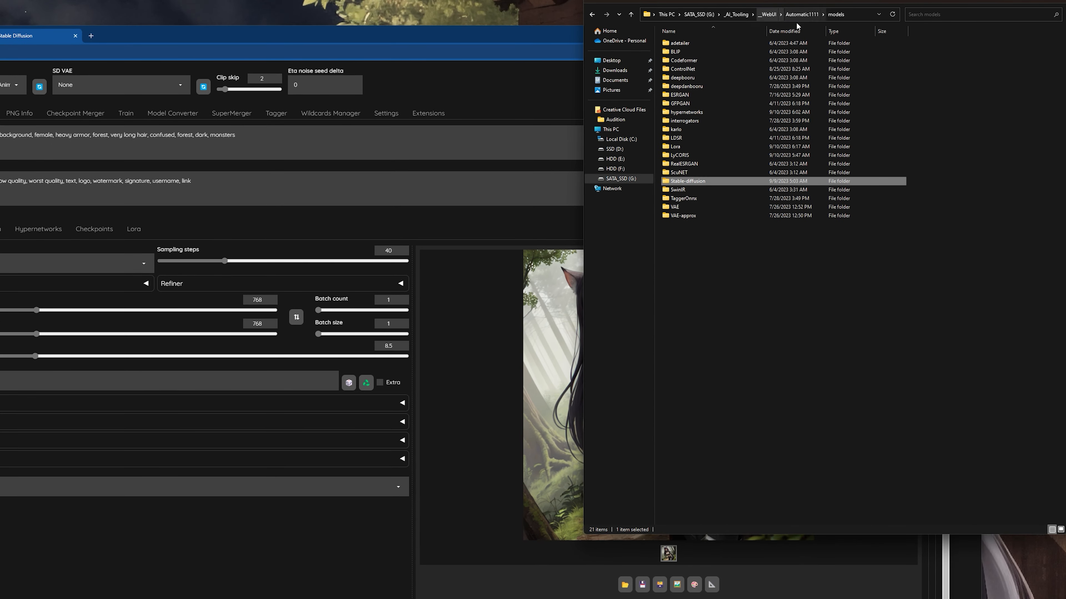
pyautogui.click(802, 14)
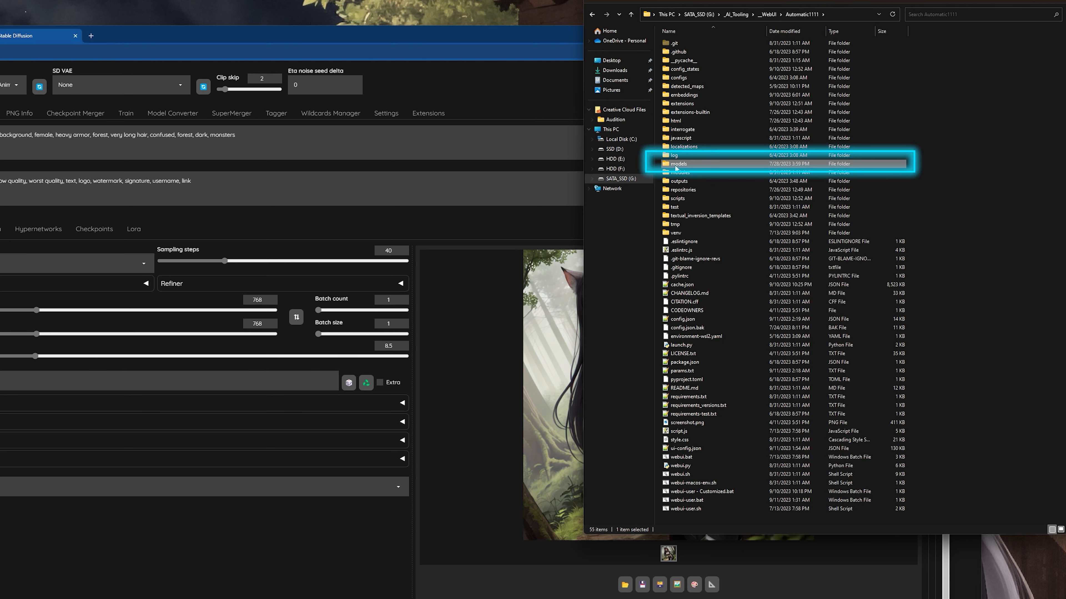
pyautogui.doubleClick(691, 164)
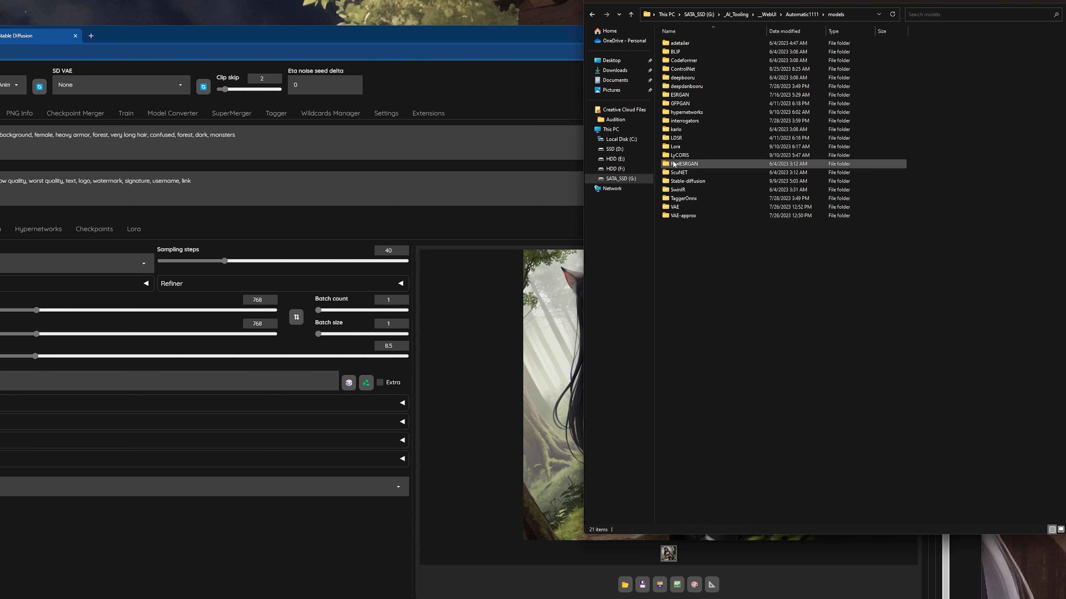
pyautogui.doubleClick(690, 208)
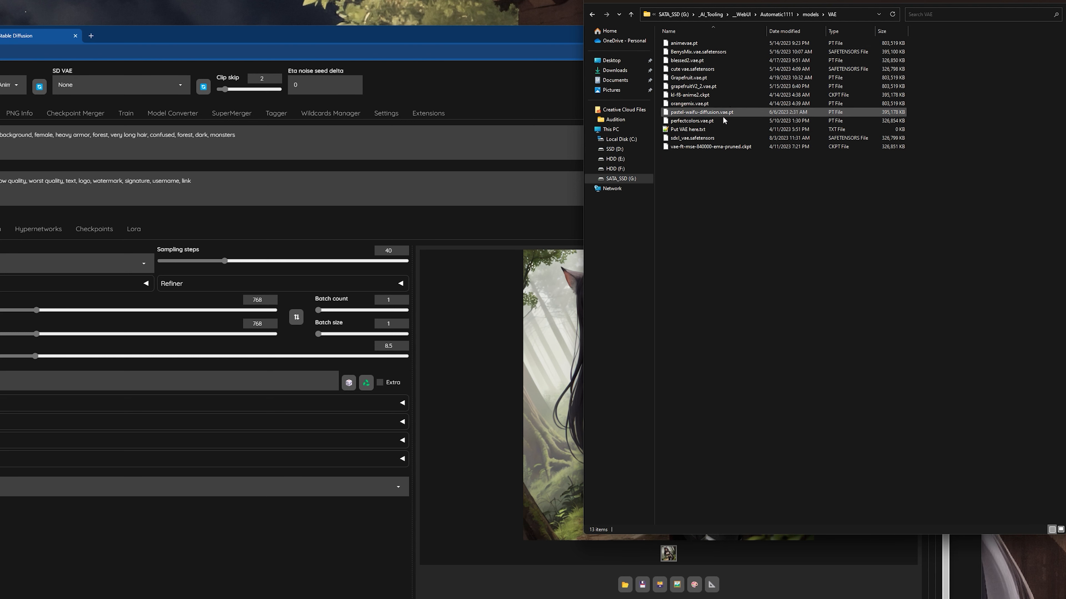
# Go back to the models folder and open the _SD15 subfolder inside Lora.
pyautogui.click(810, 14)
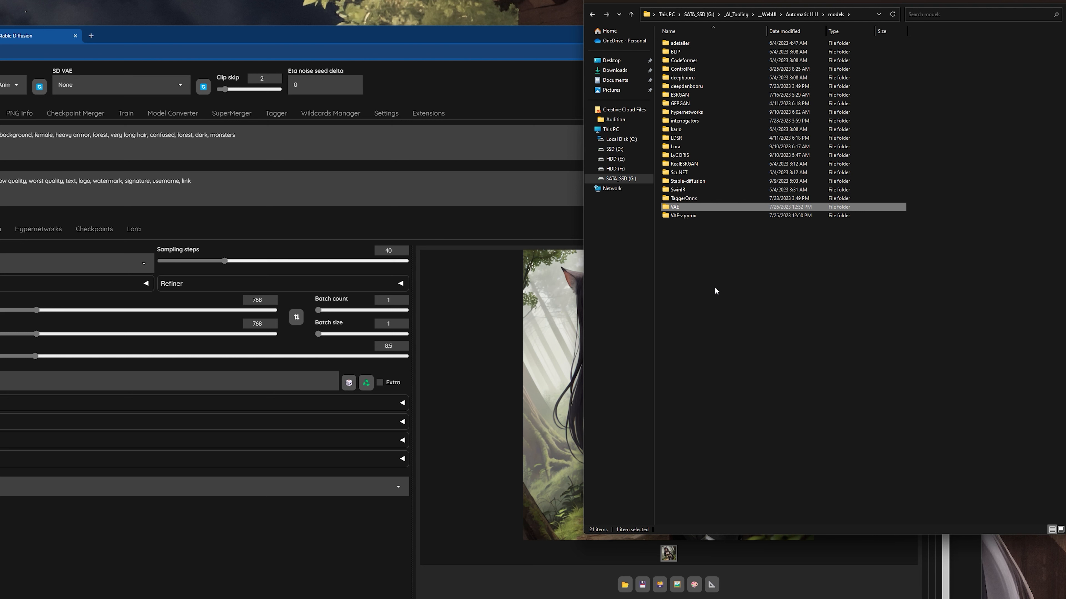
pyautogui.click(694, 148)
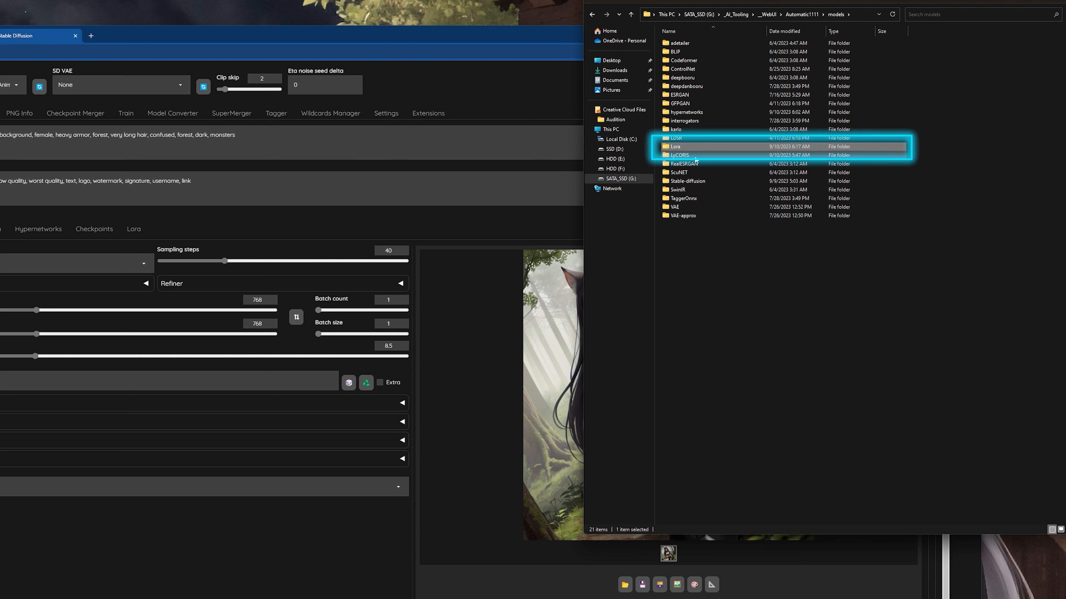
pyautogui.doubleClick(686, 146)
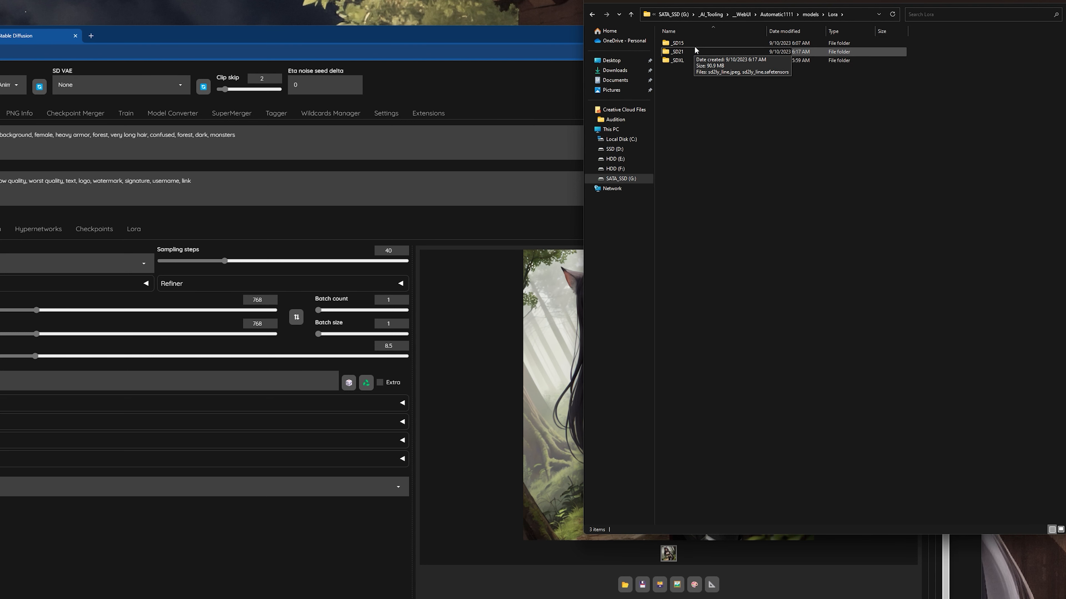
pyautogui.doubleClick(684, 43)
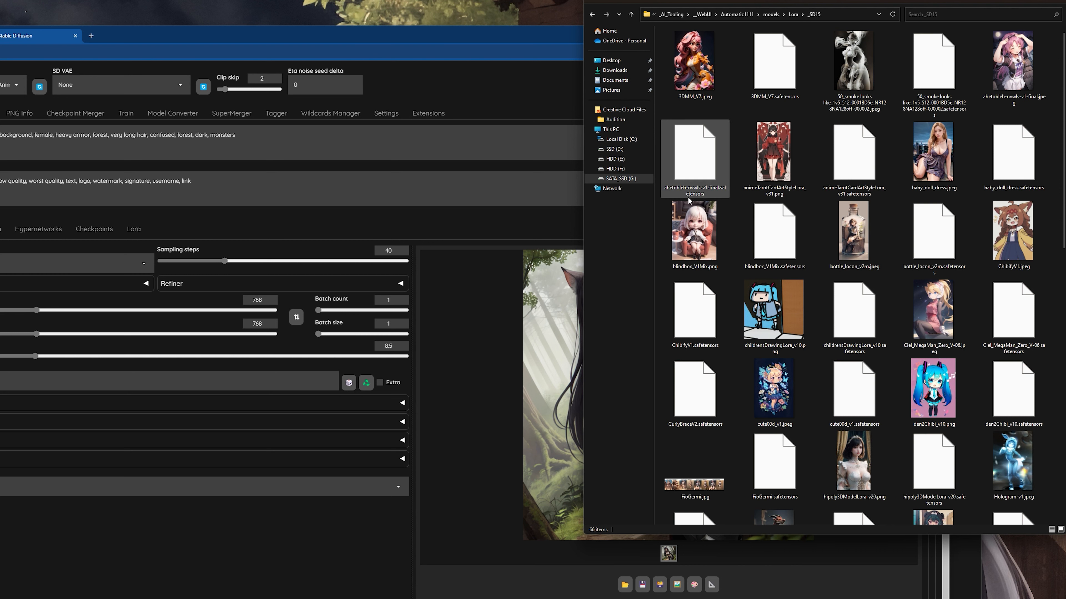
# Compare the file names of the animeTarotCardArtStyleLora_v31 preview image and its matching safetensors file.
pyautogui.click(802, 175)
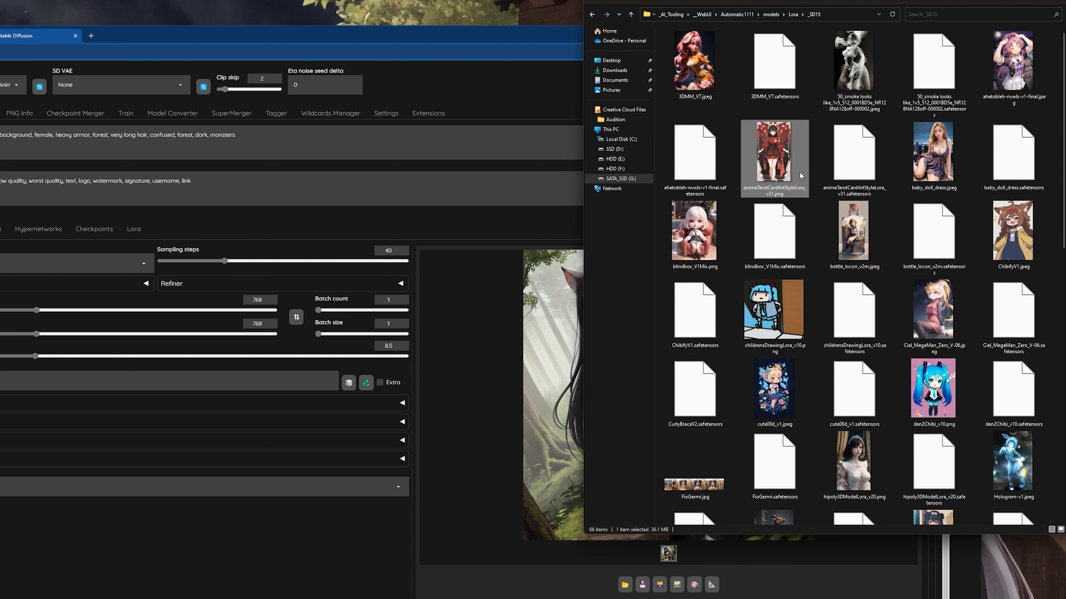
pyautogui.click(851, 189)
pyautogui.click(775, 166)
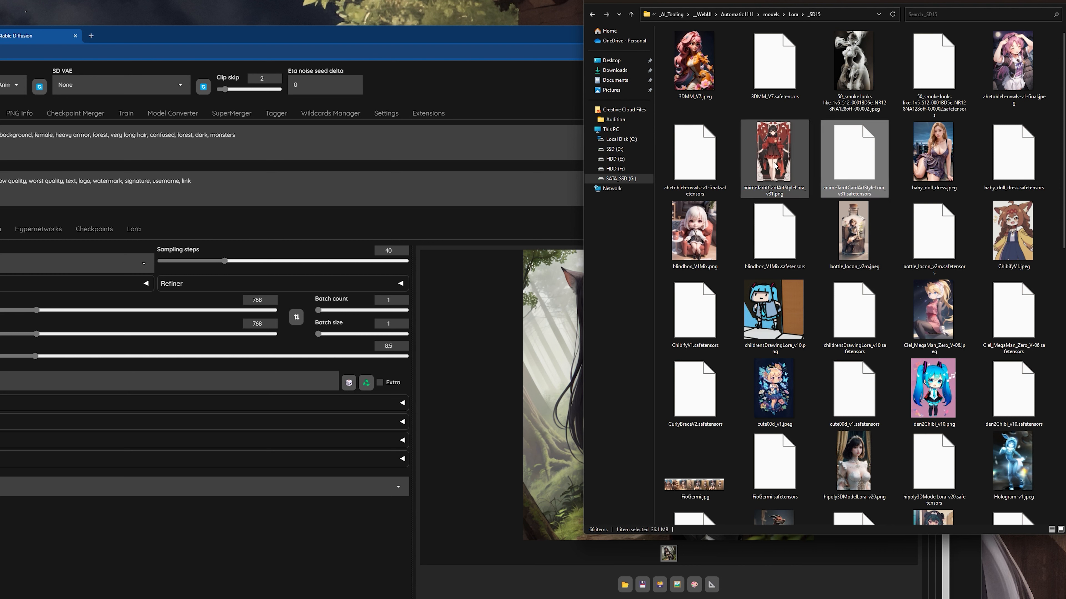
pyautogui.click(849, 163)
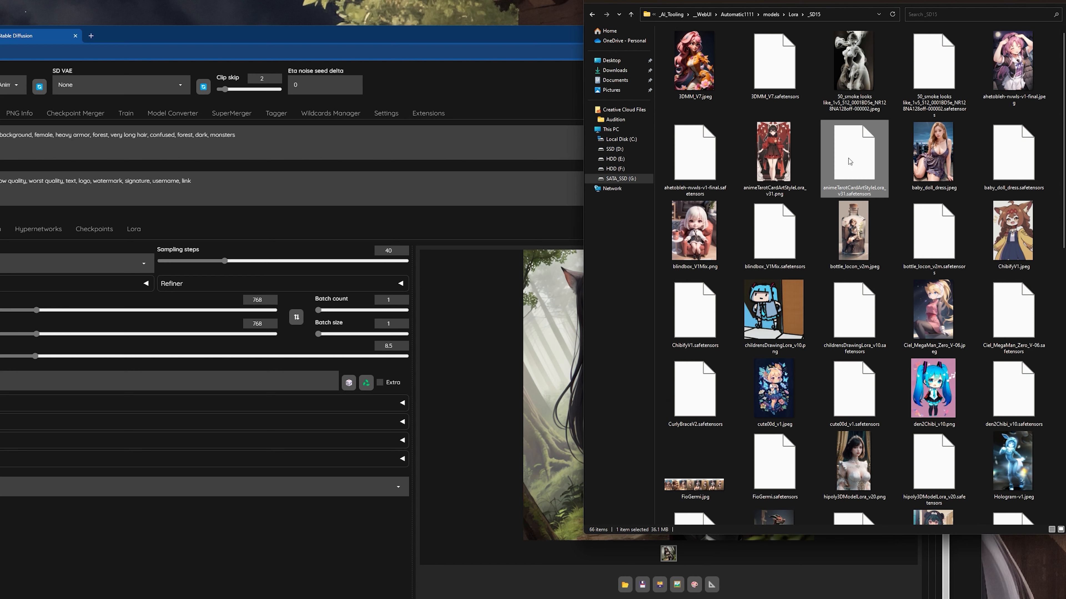
pyautogui.click(784, 165)
# Switch to the Stable Diffusion WebUI, view the Lora preview gallery and return to the generation settings.
pyautogui.click(160, 226)
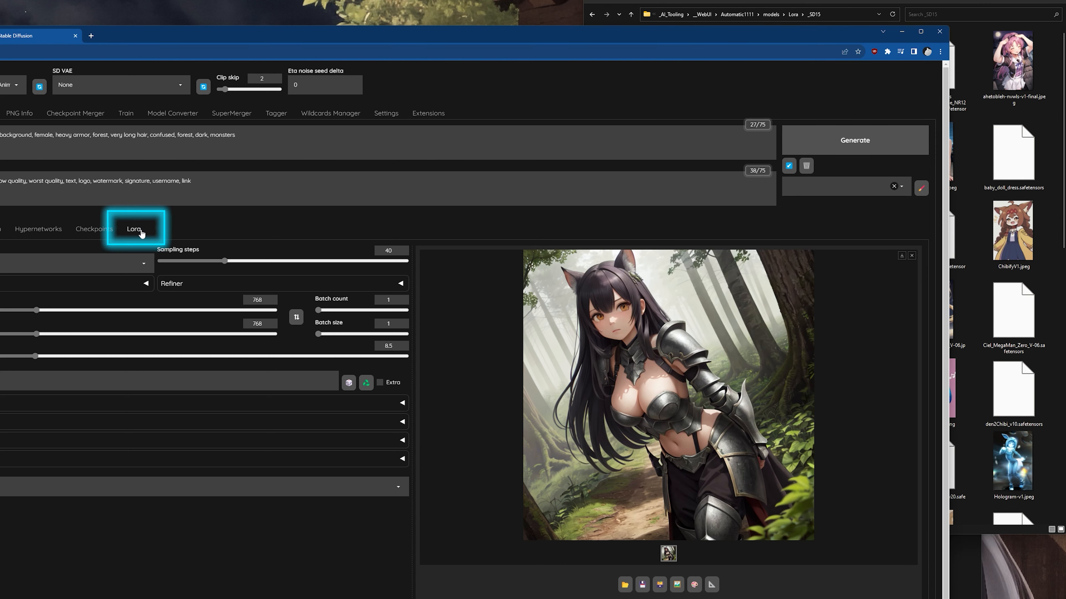
pyautogui.click(134, 233)
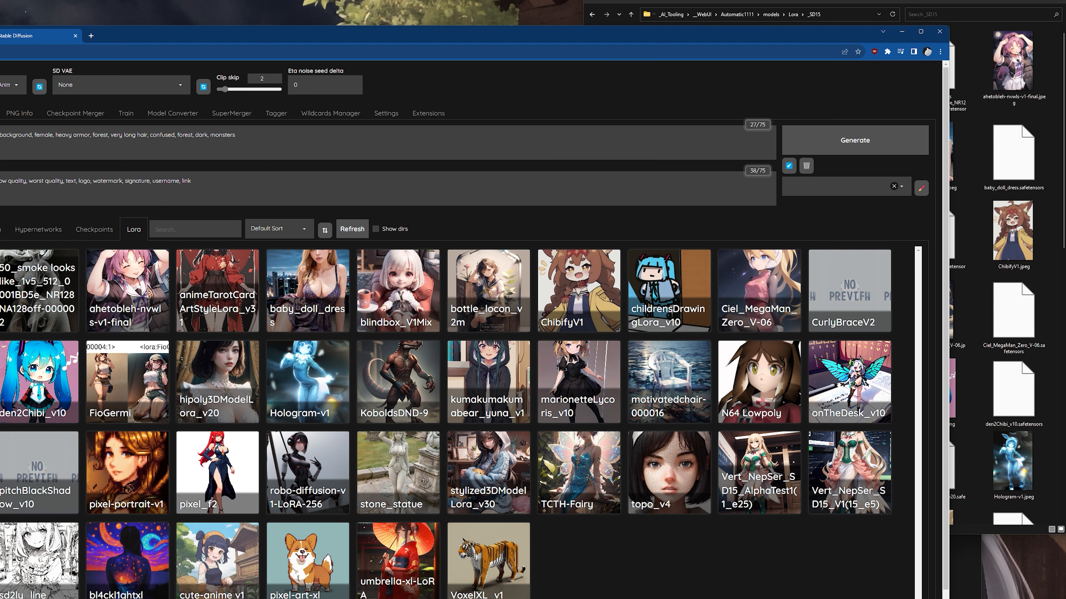
pyautogui.click(0, 229)
# Switch back to File Explorer and show the base-version subfolders of the models\Lora folder.
pyautogui.click(1016, 1)
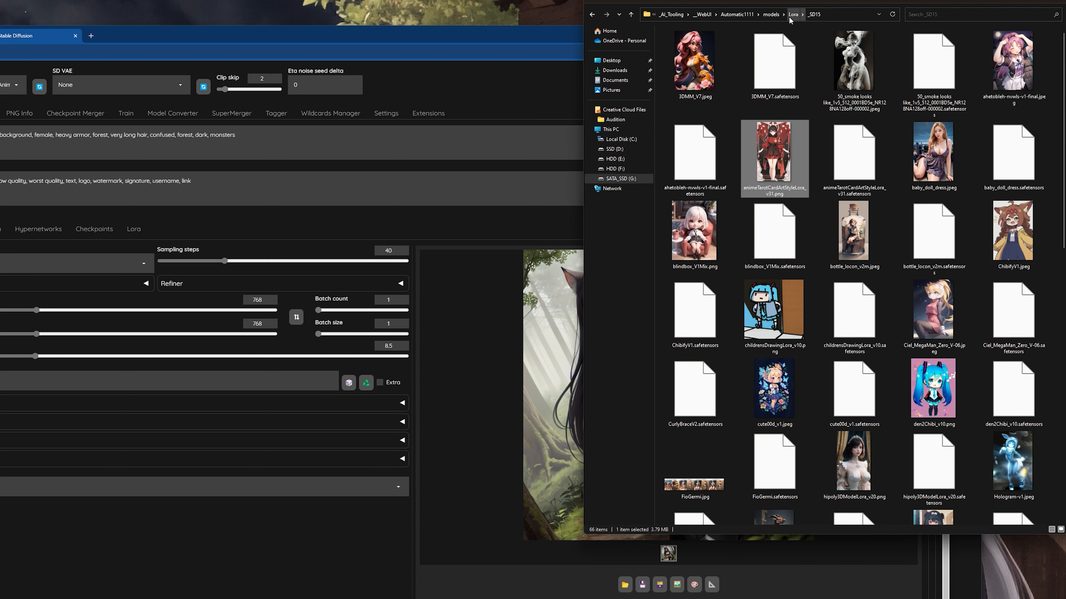
pyautogui.click(771, 15)
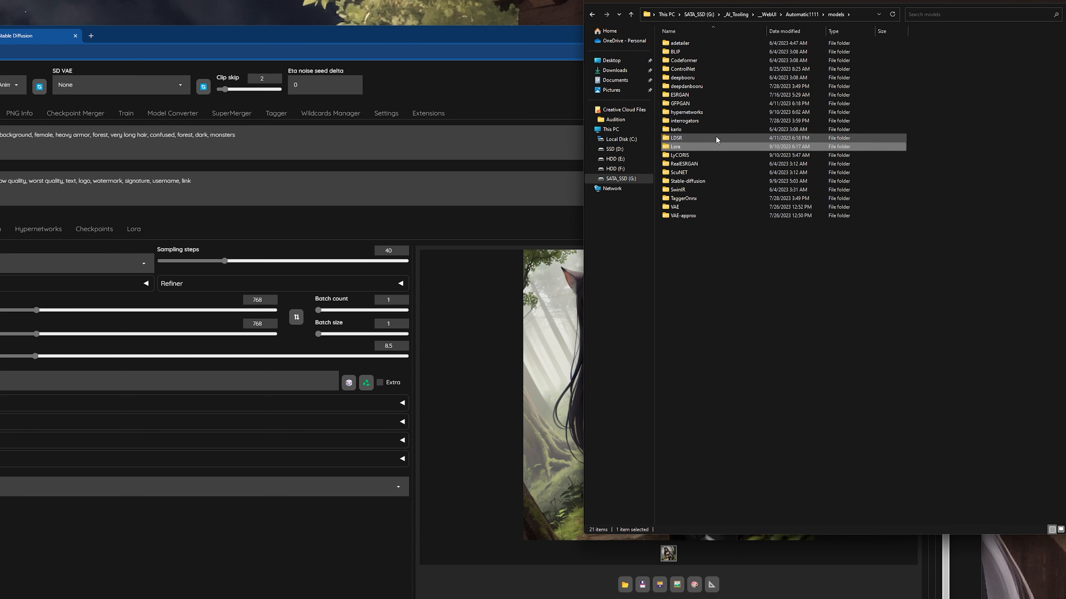
pyautogui.doubleClick(691, 148)
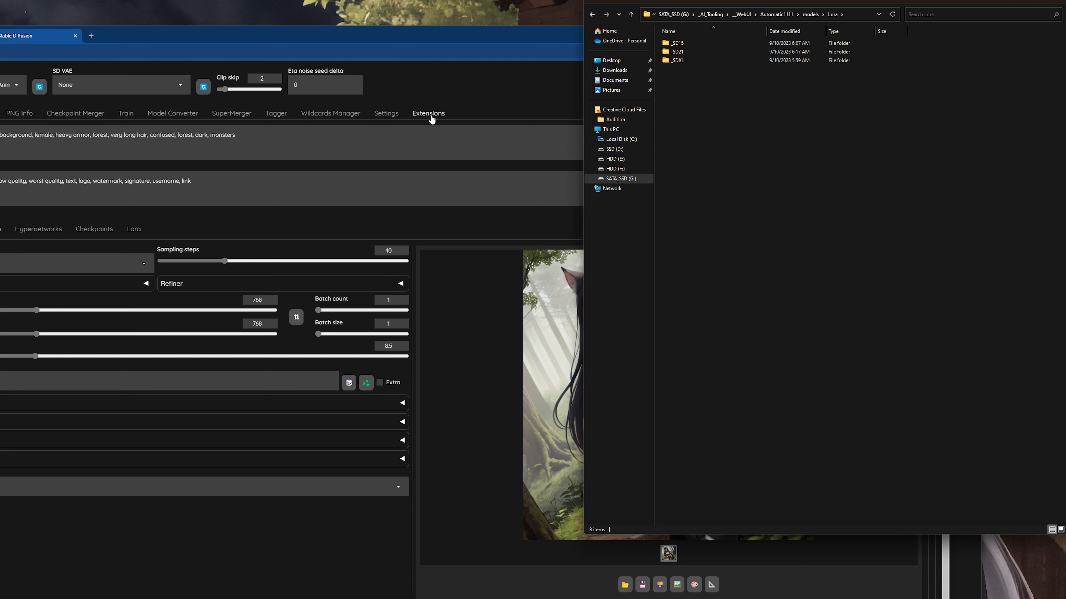
# Check the list of installed extensions in the Stable Diffusion WebUI and return to txt2img.
pyautogui.click(428, 113)
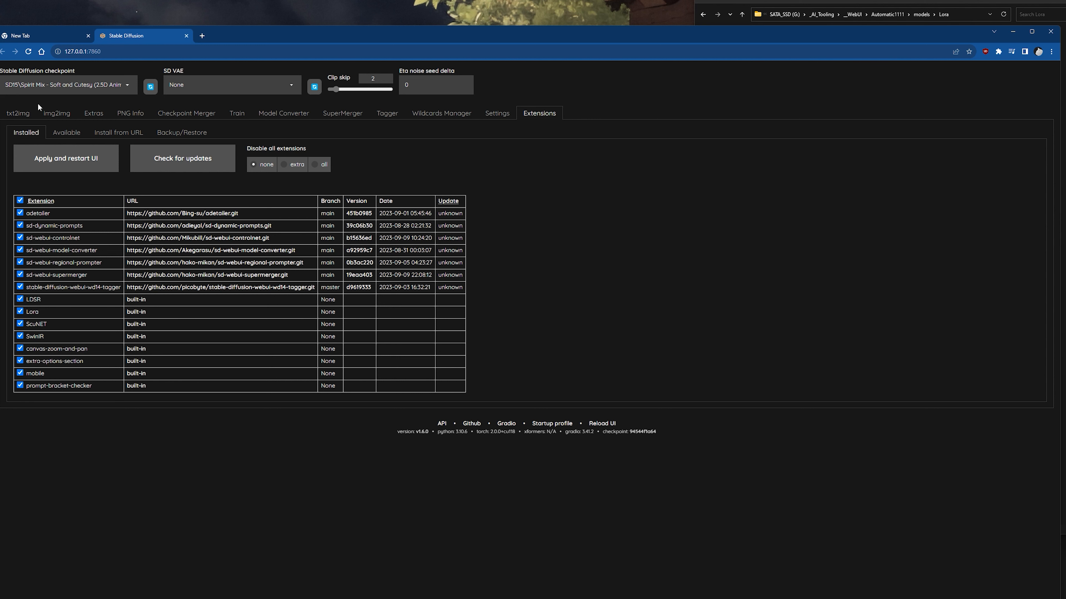
pyautogui.click(18, 113)
# Select bottle_locon_v2m.jpeg in Lora\_SD15, then look over the WebUI's Lora gallery and return to the generation settings.
pyautogui.hotkey('alt', 'Tab')
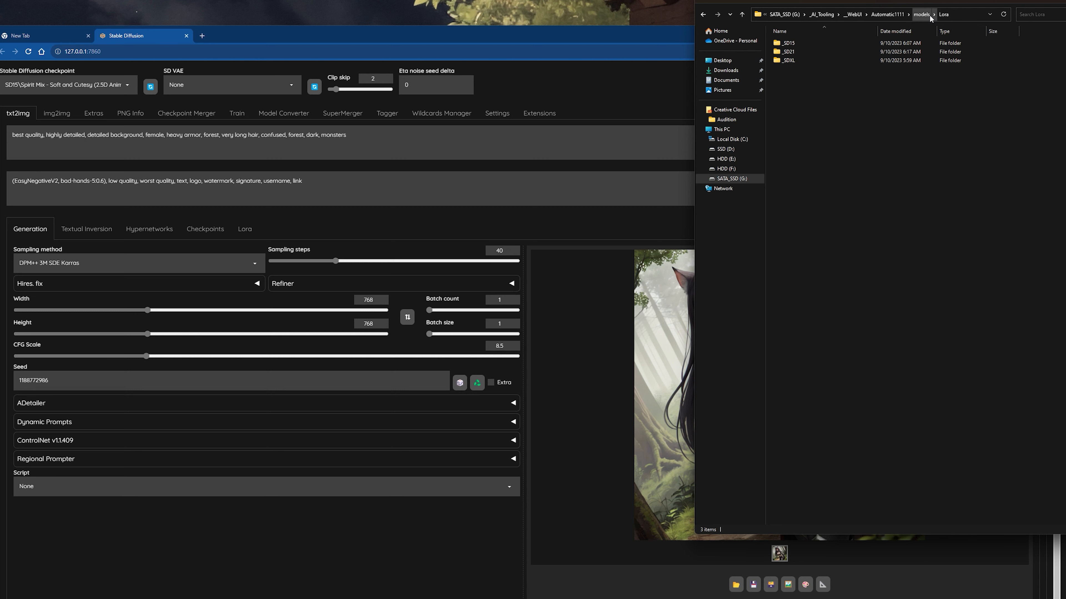
pyautogui.doubleClick(823, 46)
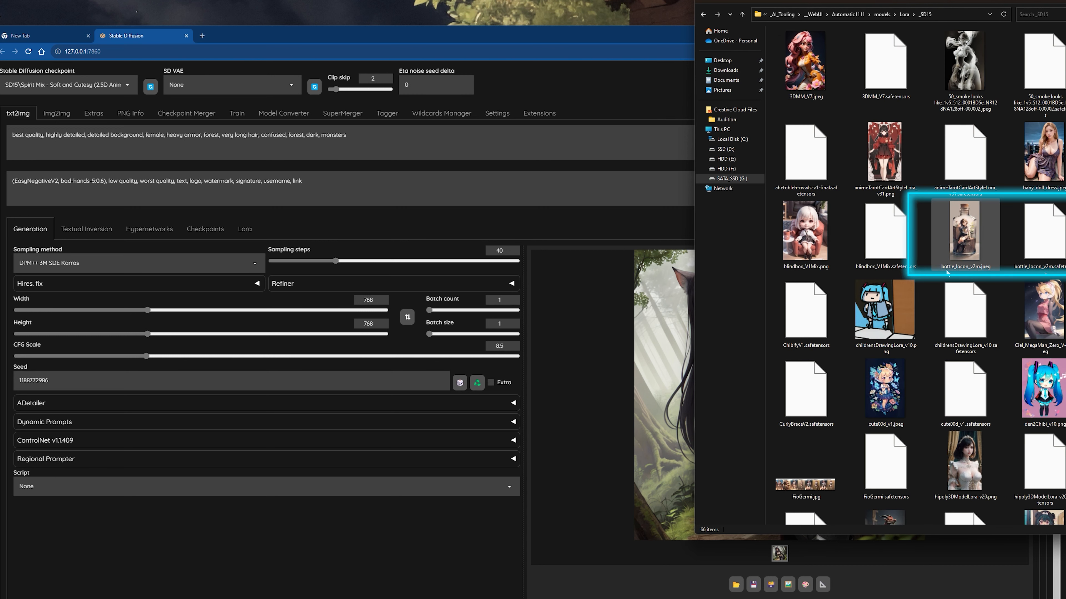
pyautogui.click(965, 247)
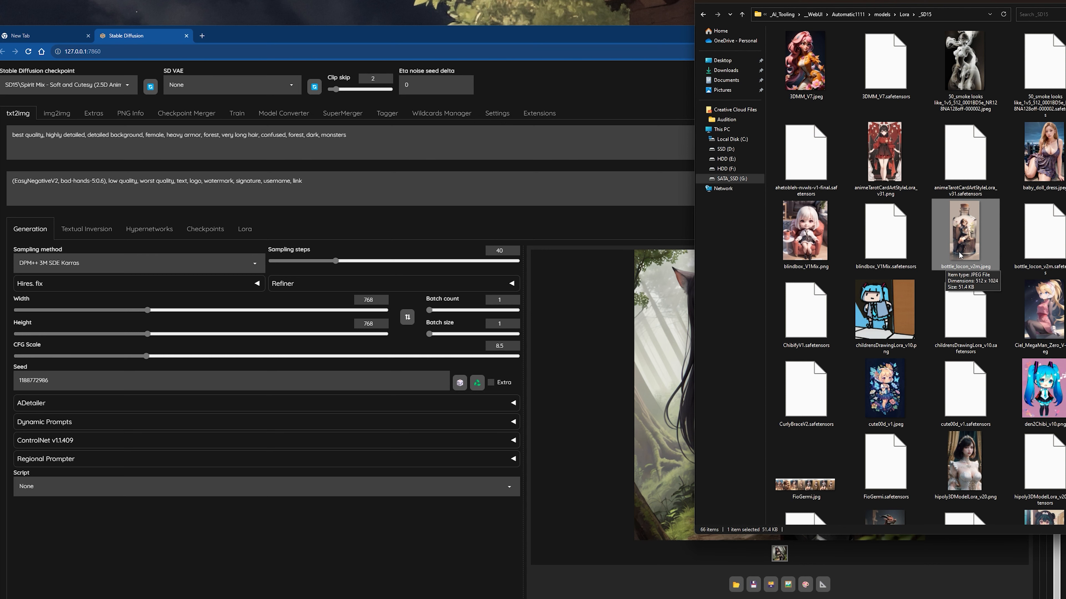
pyautogui.click(244, 229)
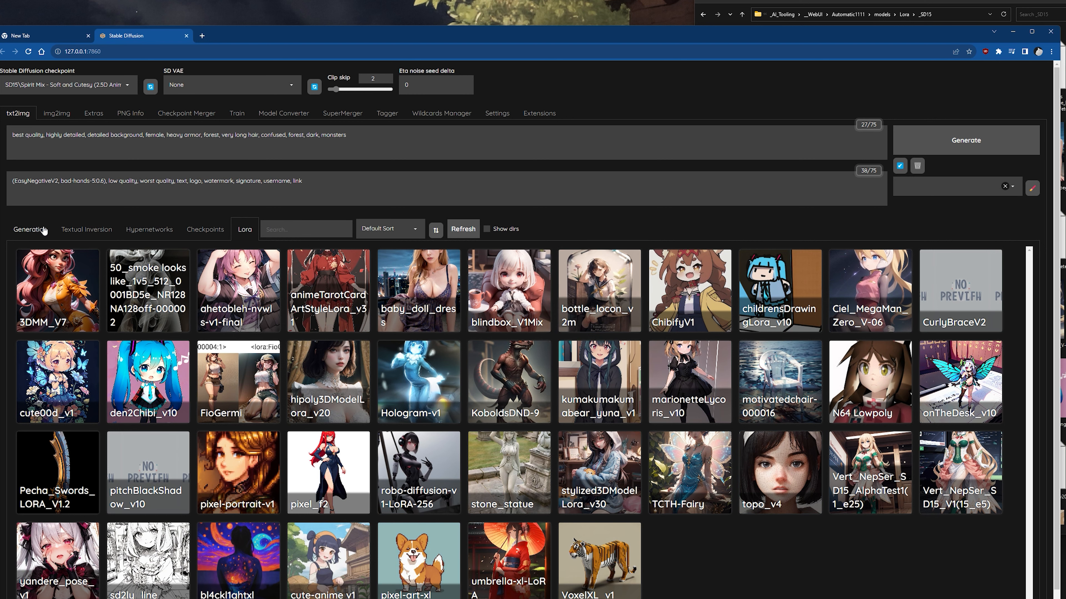
pyautogui.click(30, 229)
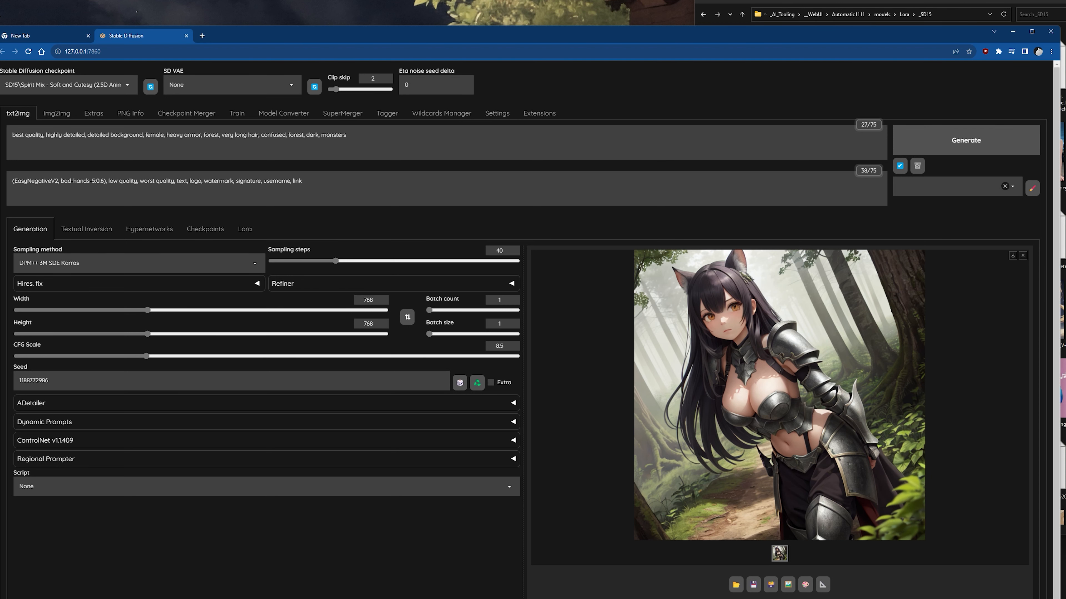
# Switch to File Explorer and review the upscaler files in the models\ESRGAN folder.
pyautogui.click(915, 5)
pyautogui.click(904, 18)
pyautogui.click(921, 17)
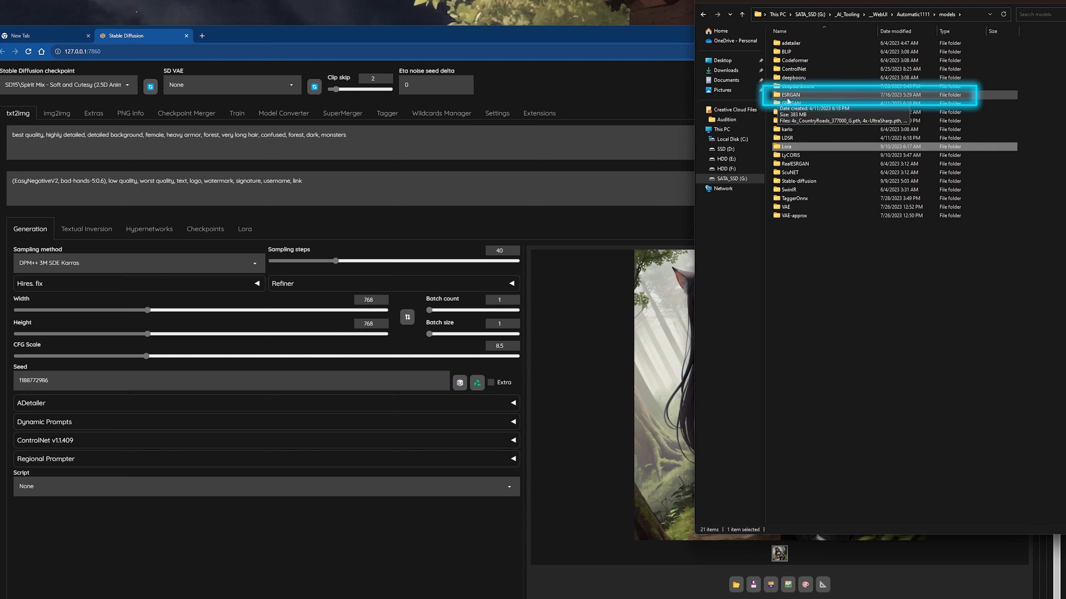
pyautogui.doubleClick(789, 96)
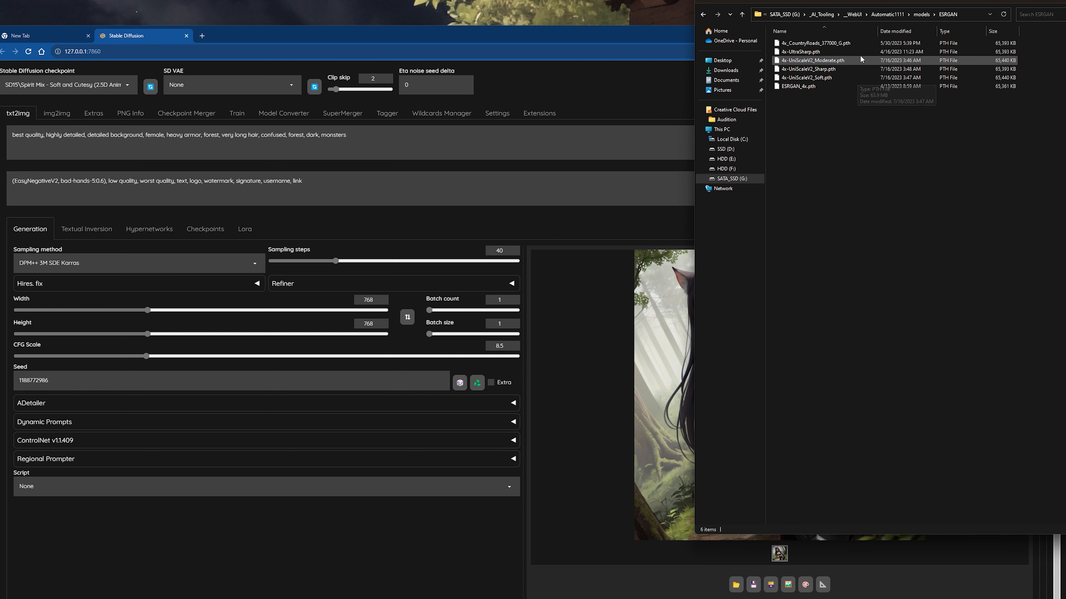
# Look inside the models\hypernetworks folder and go back up to the Automatic1111 root folder.
pyautogui.click(921, 16)
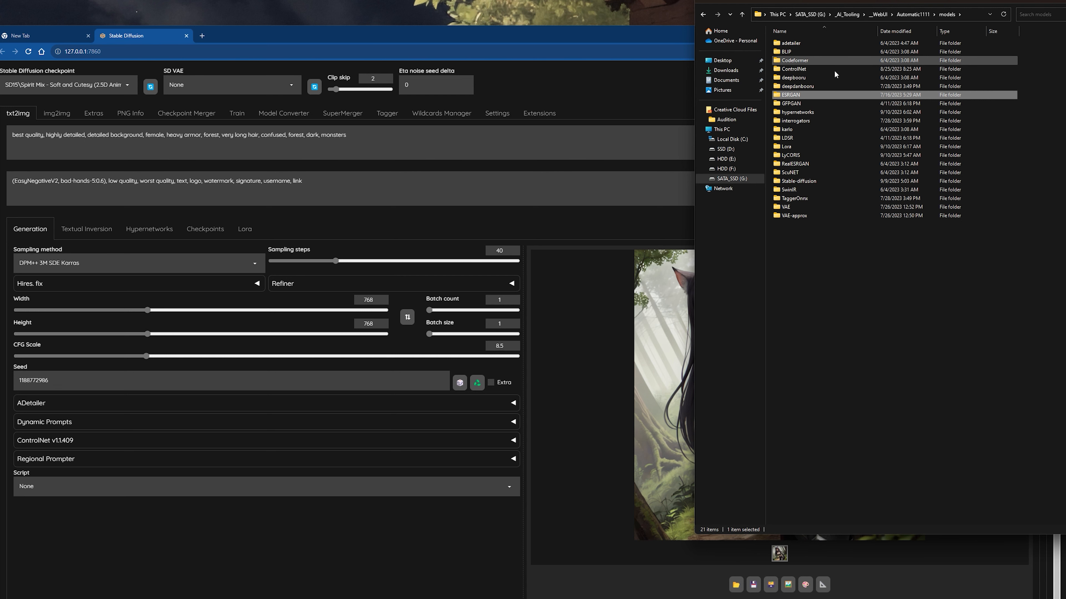
pyautogui.doubleClick(809, 112)
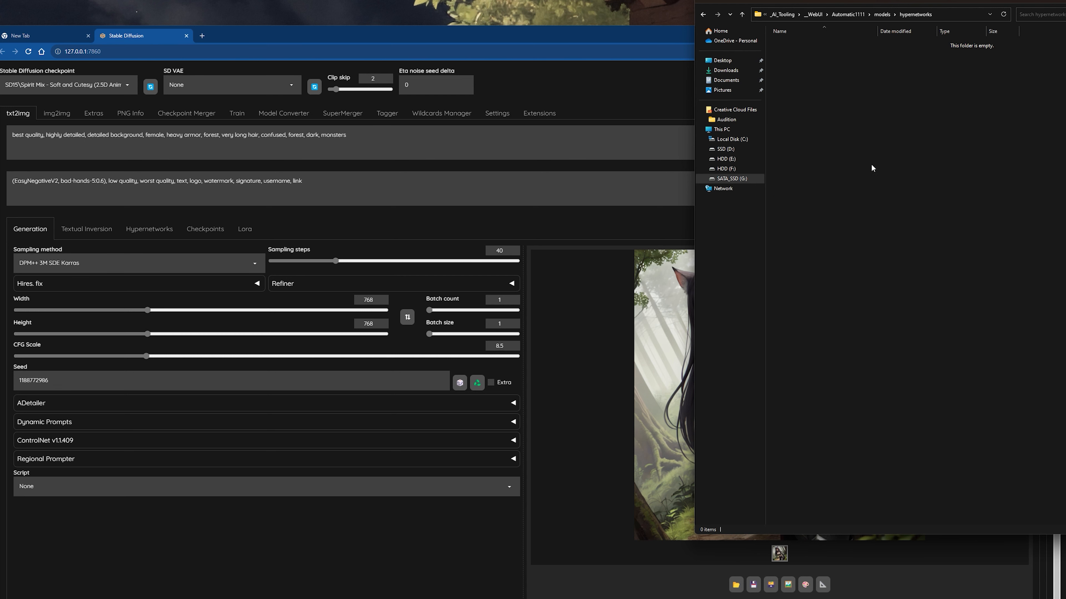
pyautogui.click(881, 16)
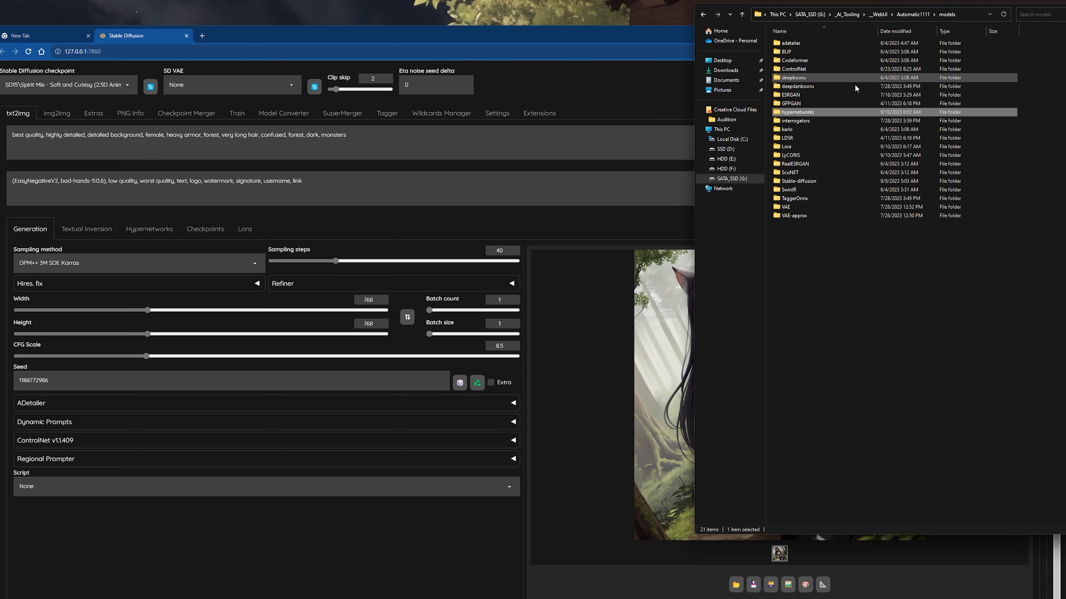
pyautogui.click(902, 17)
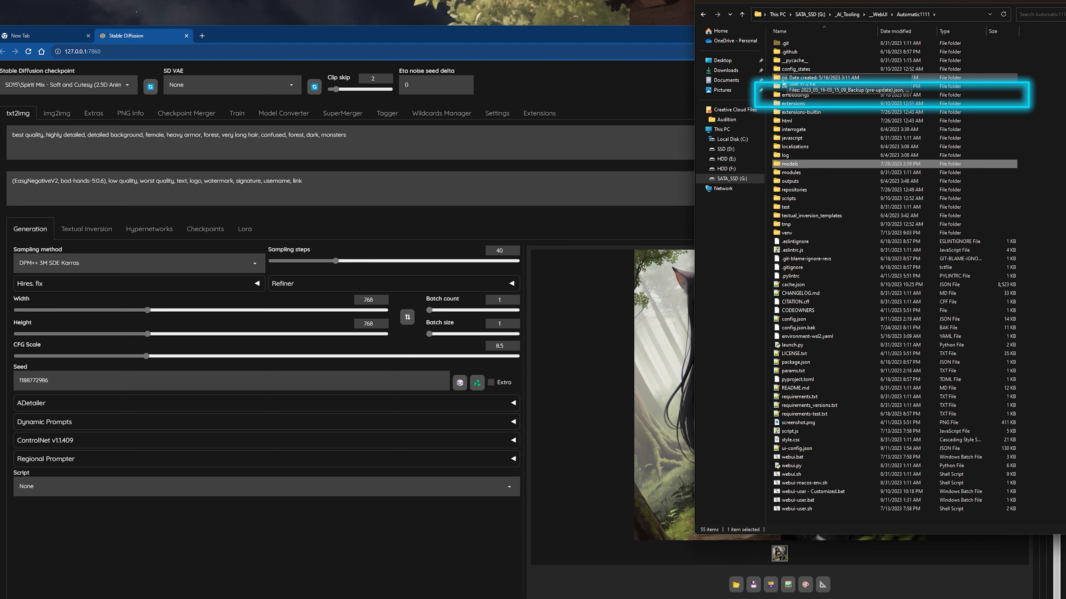
# Look inside the embeddings folder, compare its files with the WebUI's negative prompt, and go back up to the Automatic1111 folder.
pyautogui.doubleClick(791, 96)
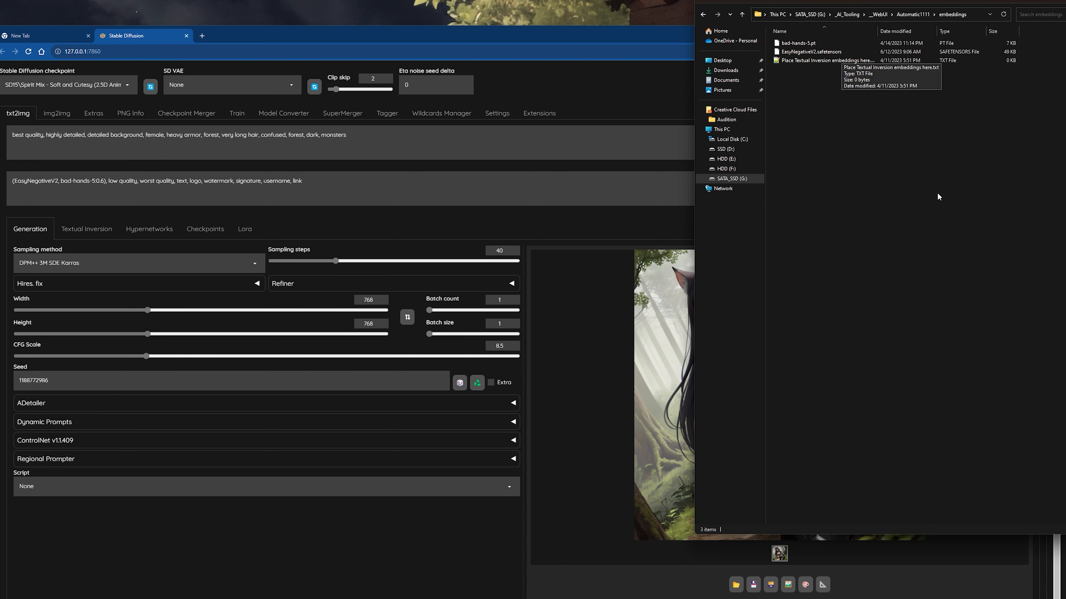
pyautogui.click(635, 73)
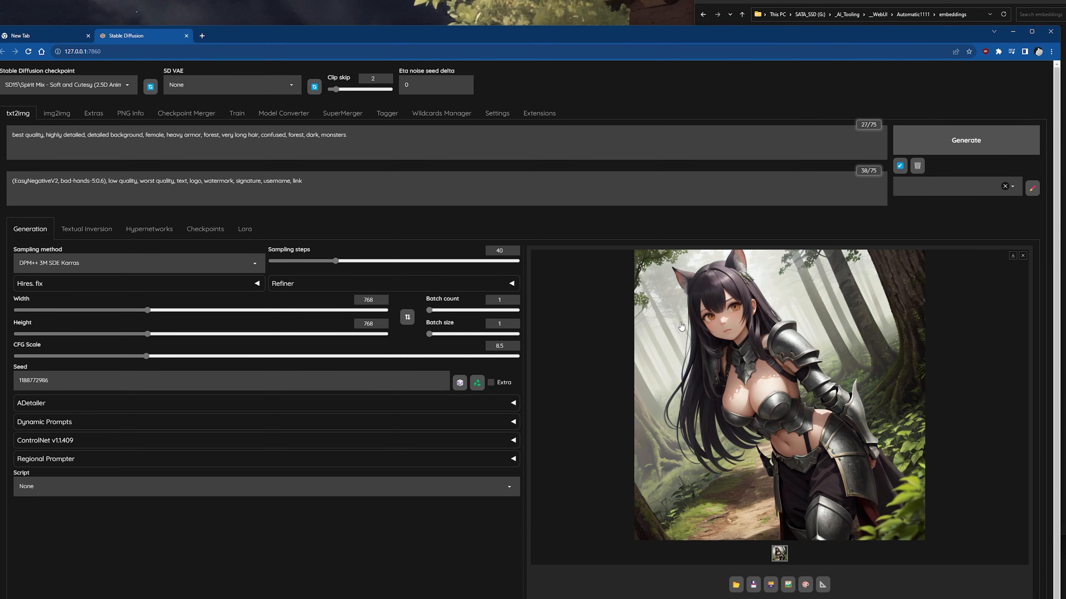
pyautogui.click(1063, 148)
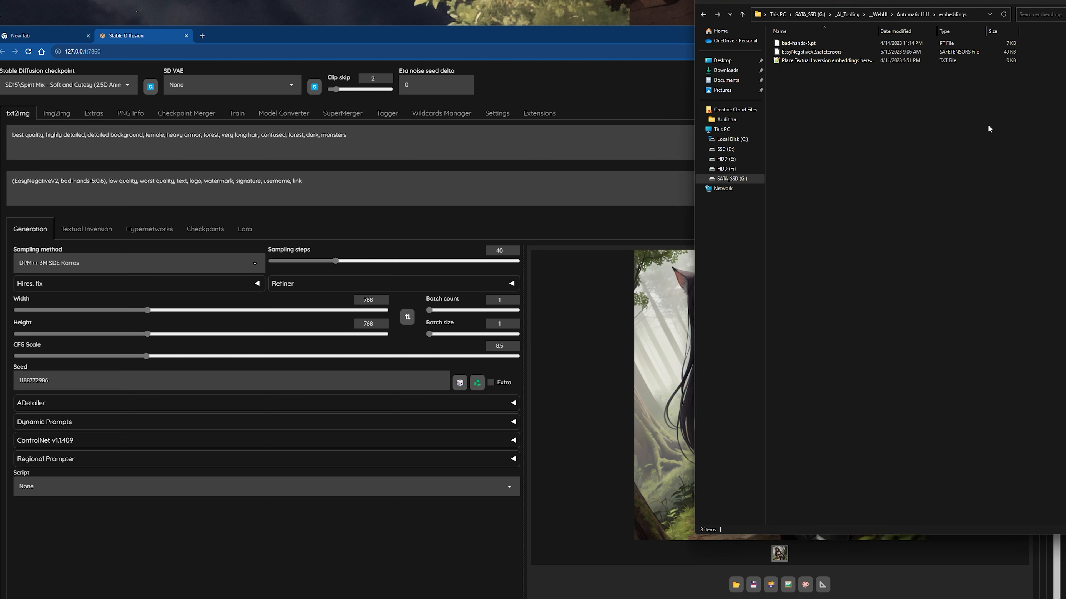
pyautogui.click(595, 238)
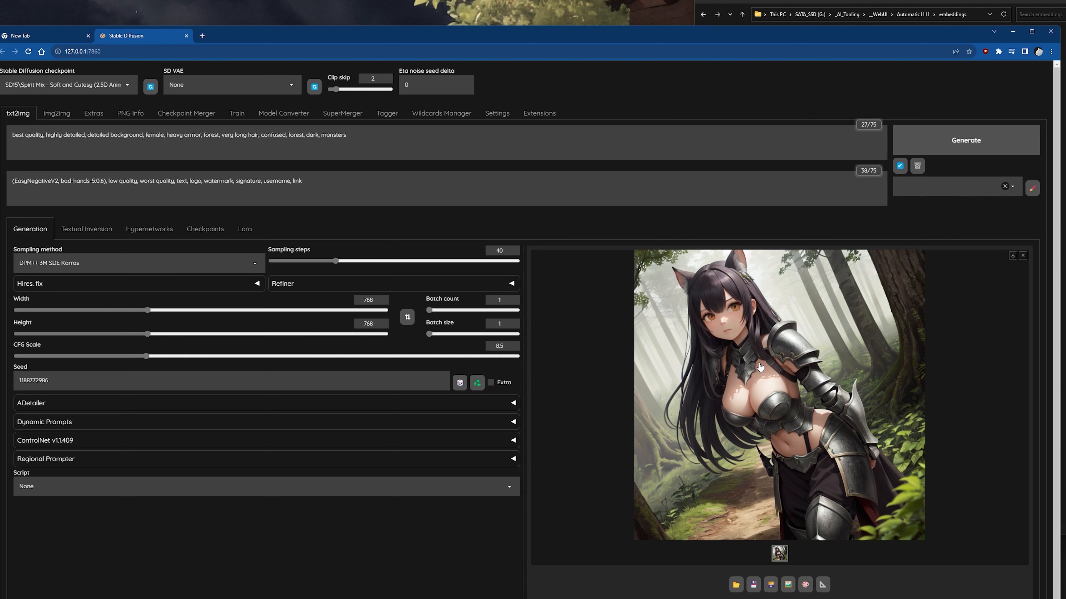
pyautogui.click(1063, 269)
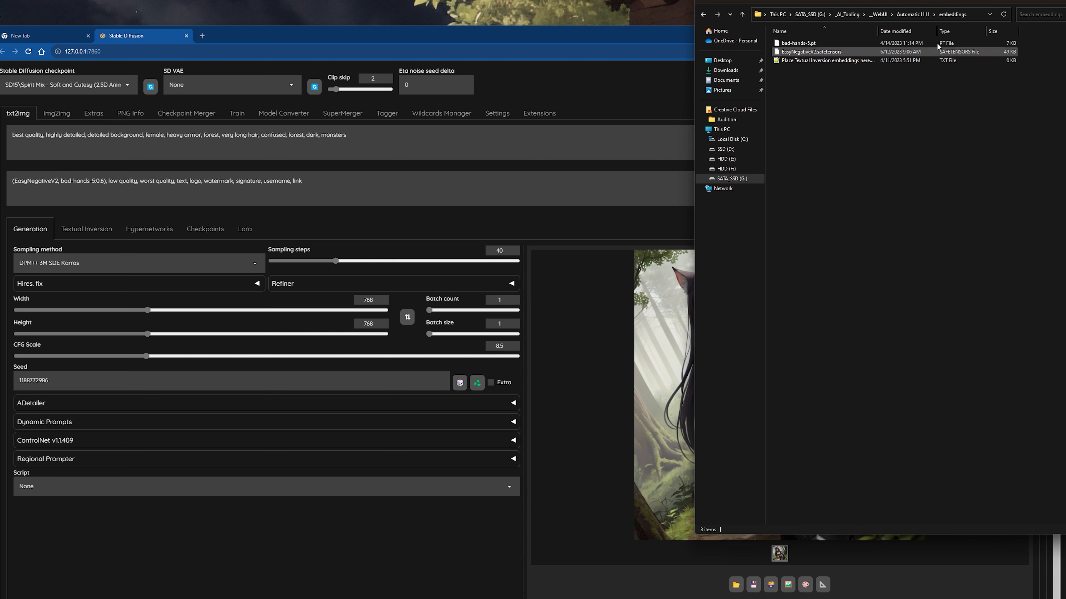
pyautogui.click(913, 14)
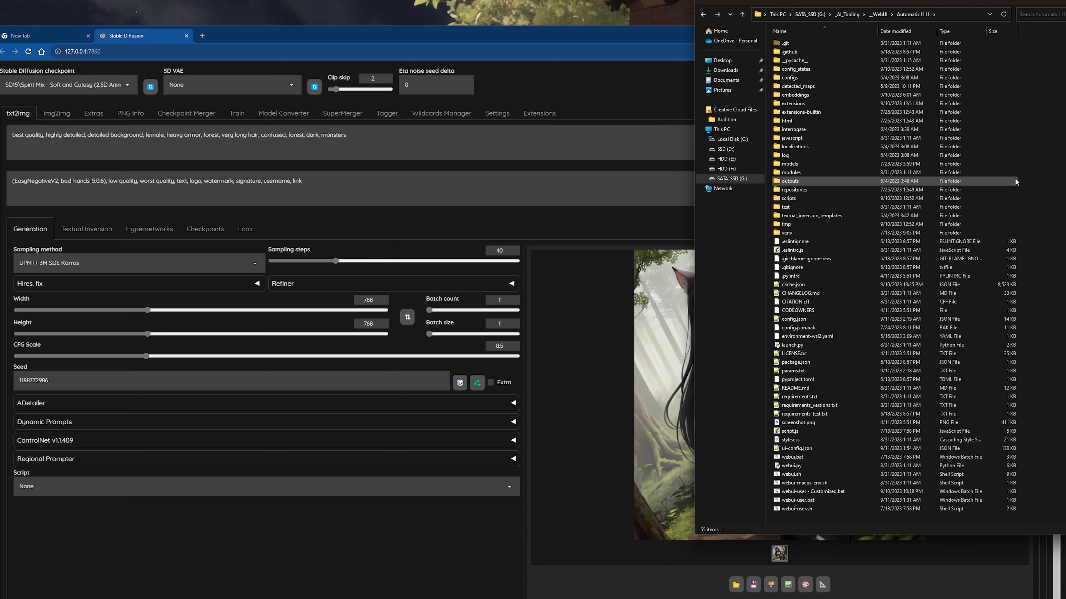
pyautogui.click(573, 78)
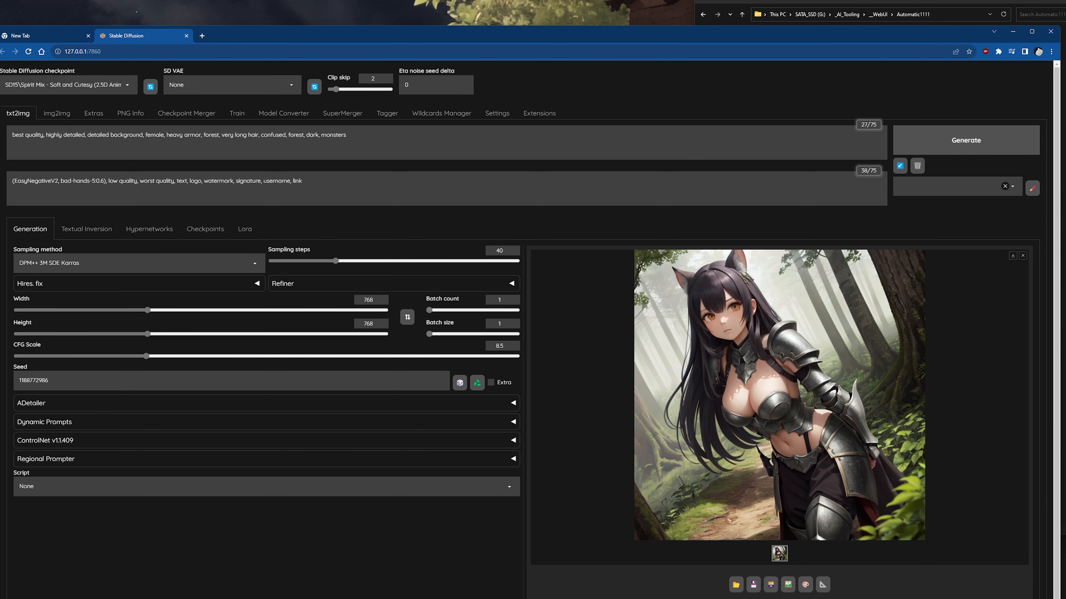
# Switch to the Civitai model listing and search the models for "vae".
pyautogui.hotkey('alt', 'Tab')
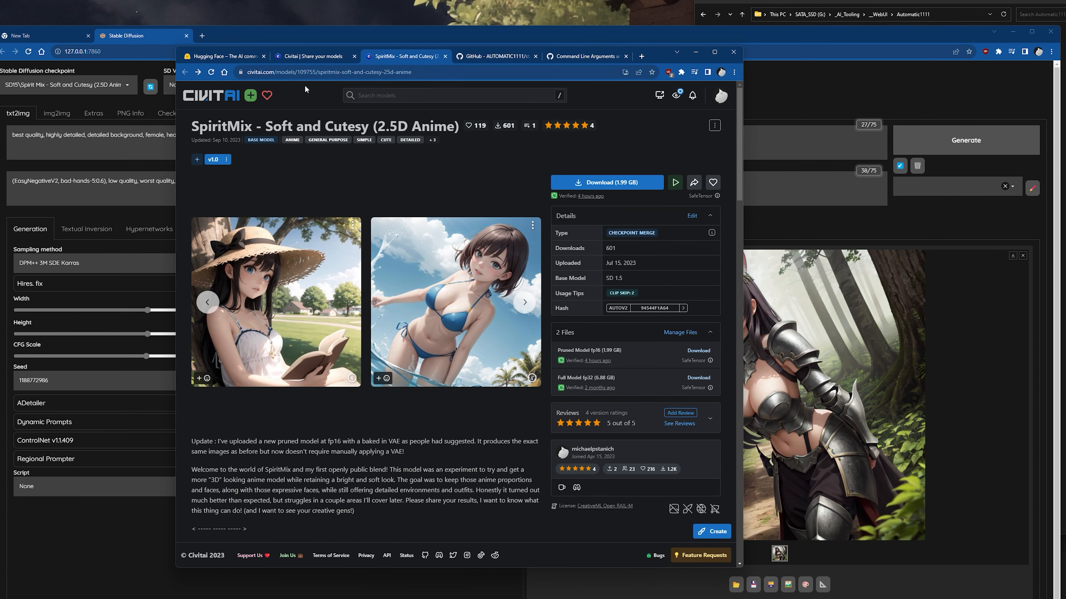
pyautogui.click(312, 59)
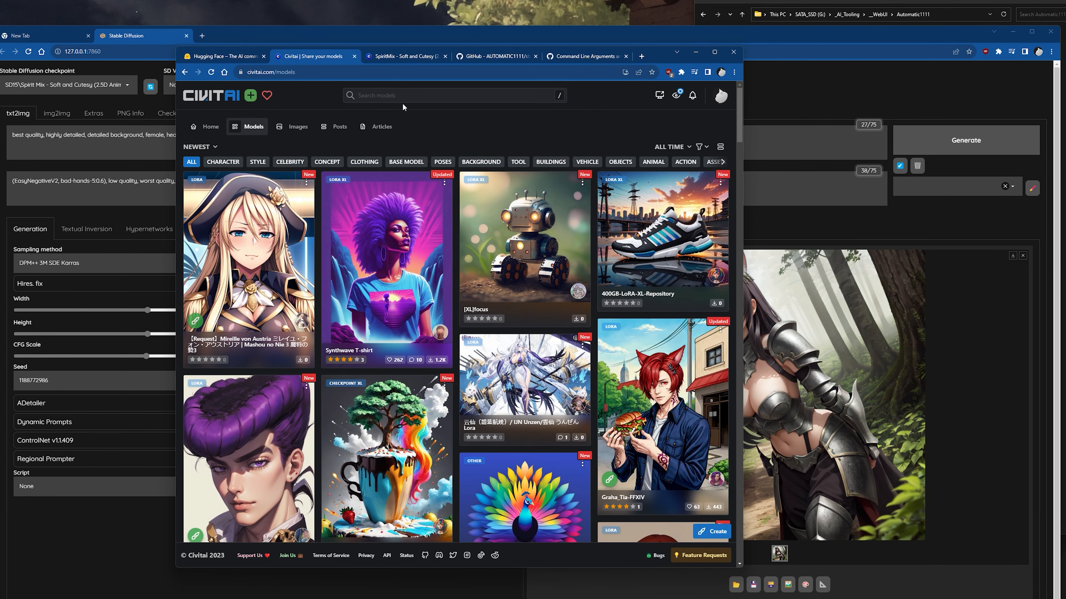
pyautogui.click(406, 96)
pyautogui.write('vae')
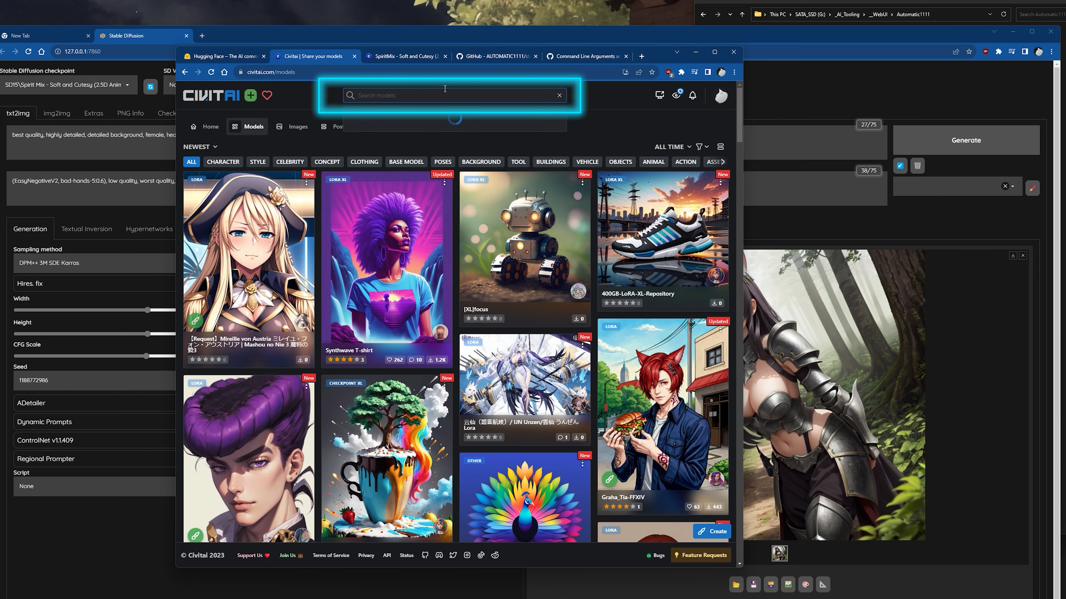
pyautogui.press('Return')
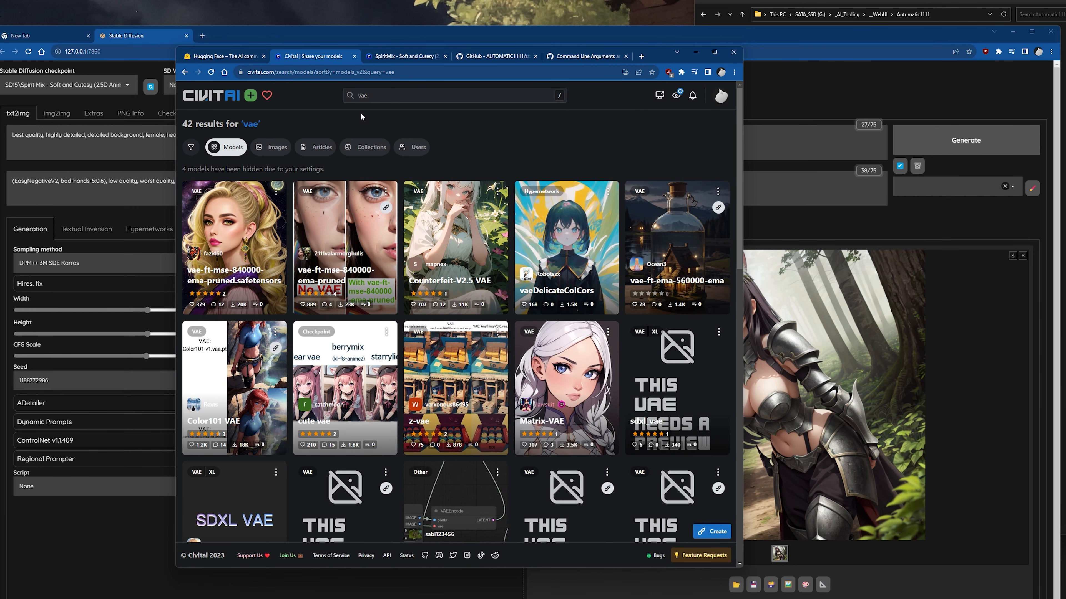
# Go back to Civitai's full model listing and filter it by the VAE model type.
pyautogui.click(235, 99)
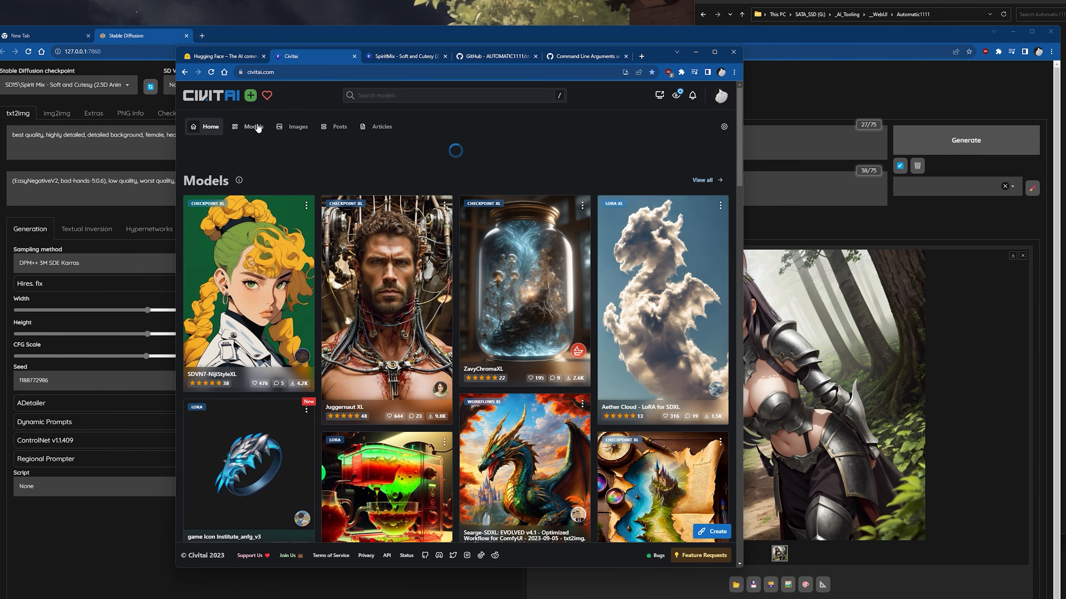
pyautogui.click(236, 132)
pyautogui.click(701, 147)
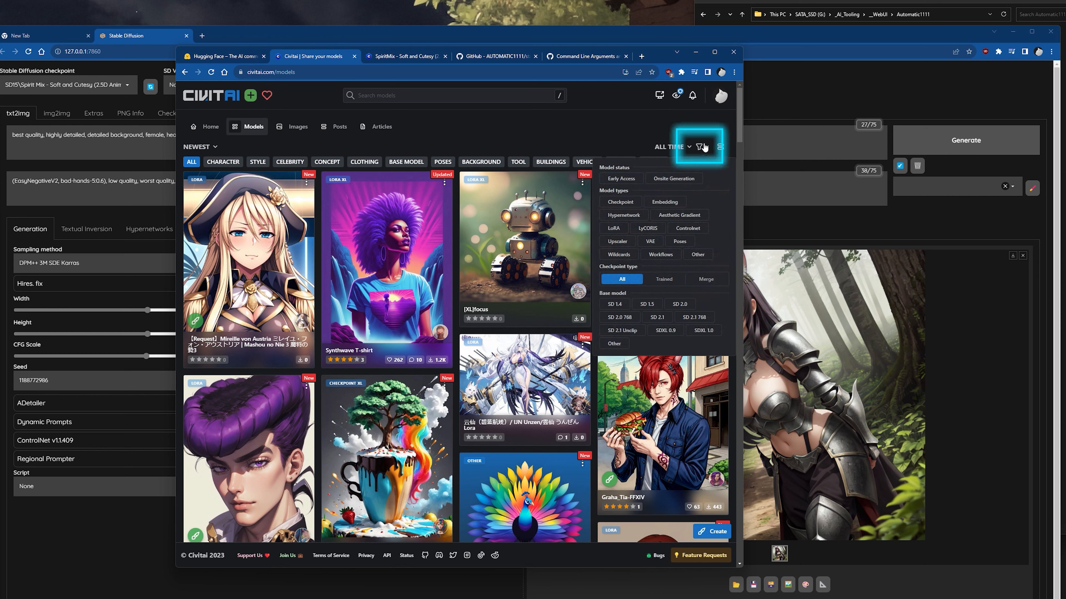
pyautogui.click(647, 242)
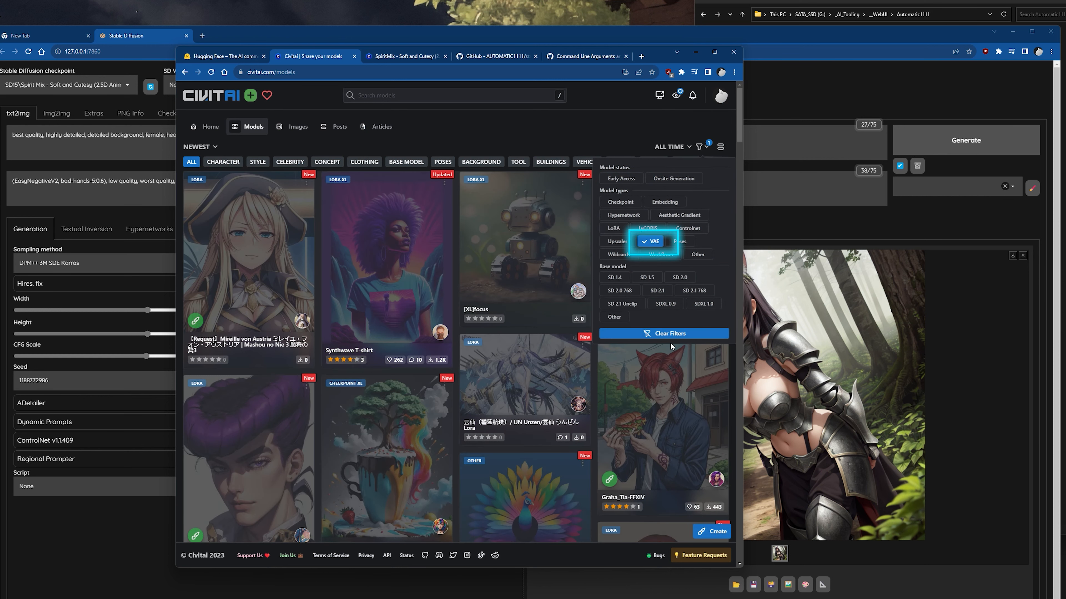
# Change the Civitai model type filter from VAE to LoRA and browse the listed models.
pyautogui.click(704, 146)
pyautogui.click(613, 228)
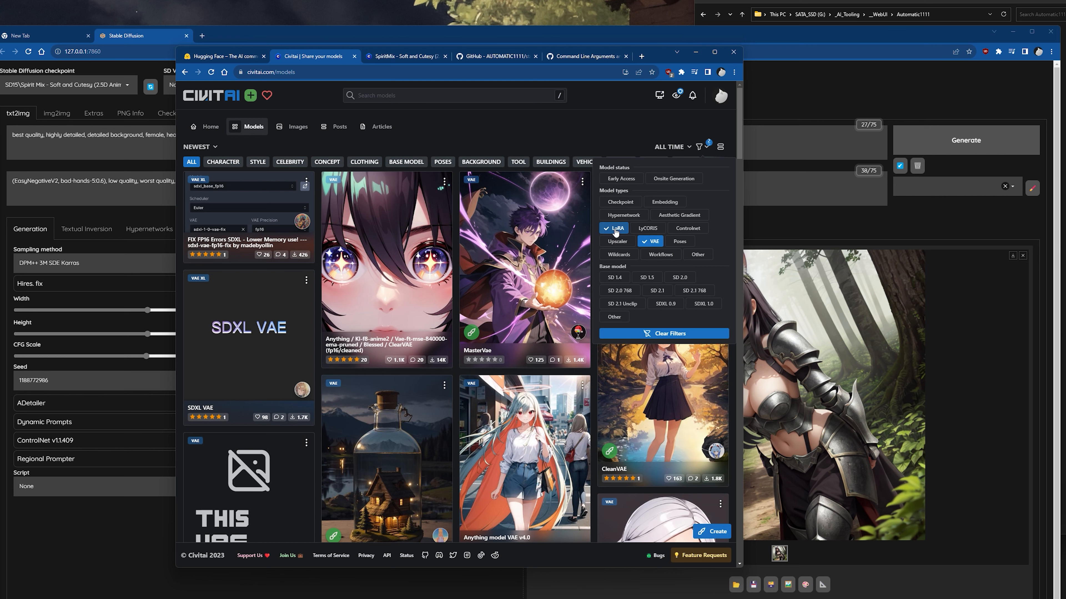
pyautogui.click(650, 242)
pyautogui.click(552, 136)
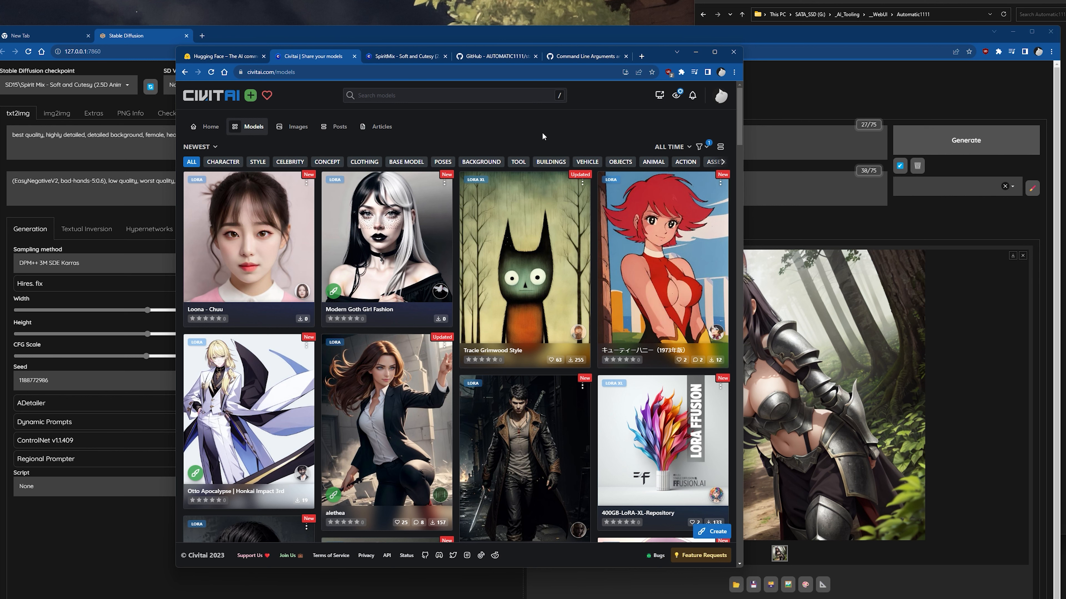
pyautogui.scroll(-3, 476, 272)
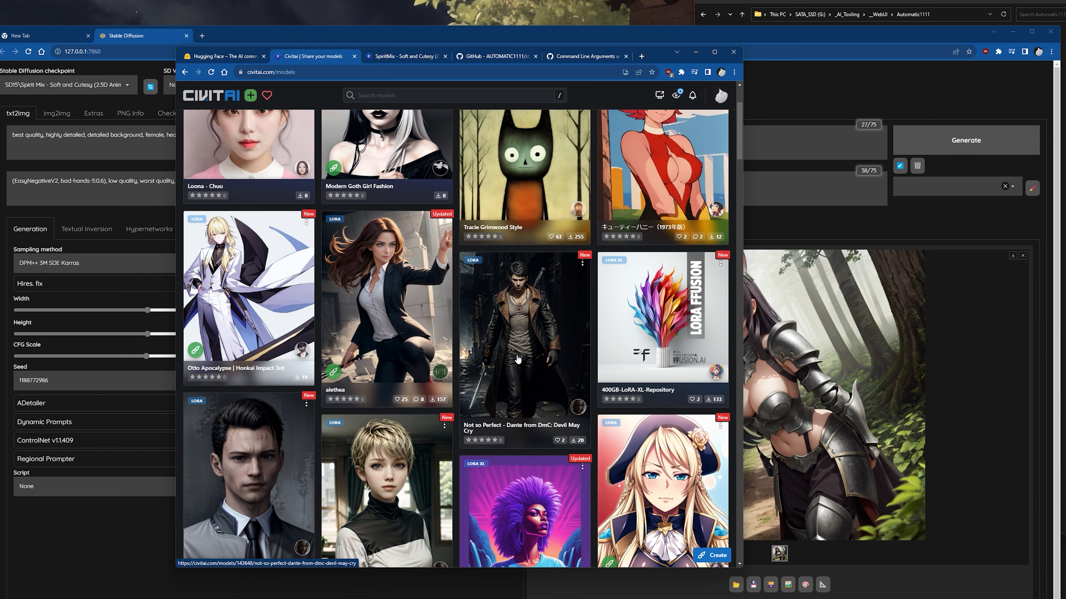
pyautogui.scroll(3, 517, 359)
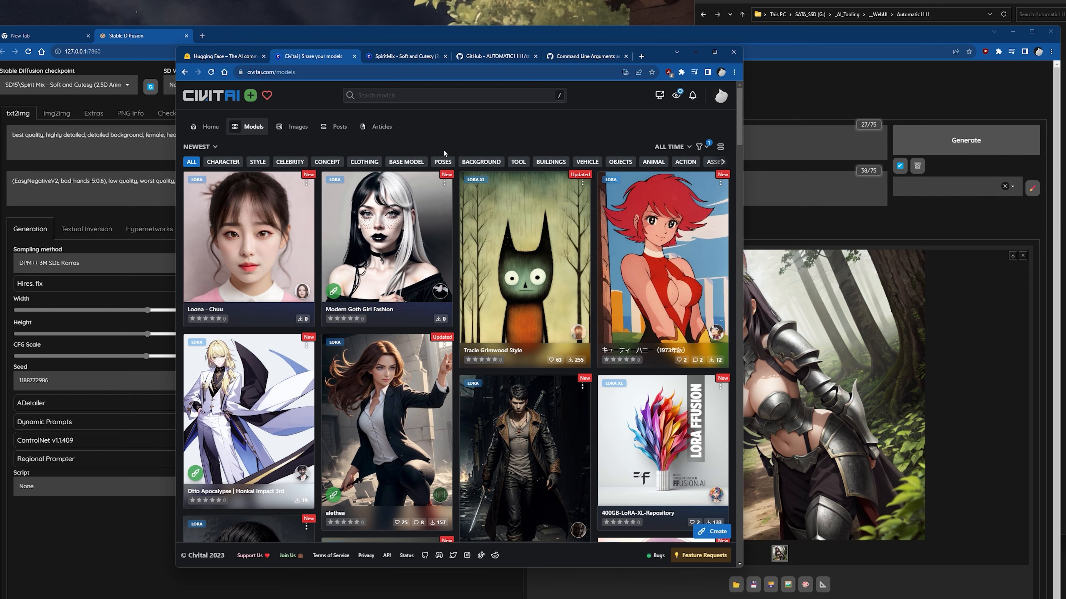
# Switch to File Explorer and open the models\Lora folder to see its subfolders.
pyautogui.click(832, 2)
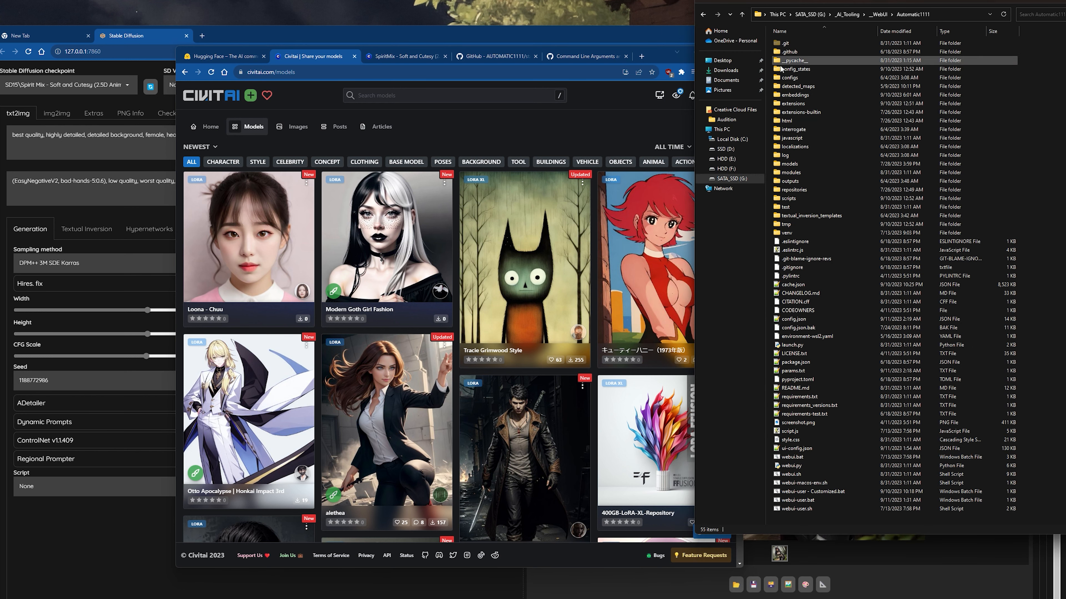
pyautogui.doubleClick(808, 164)
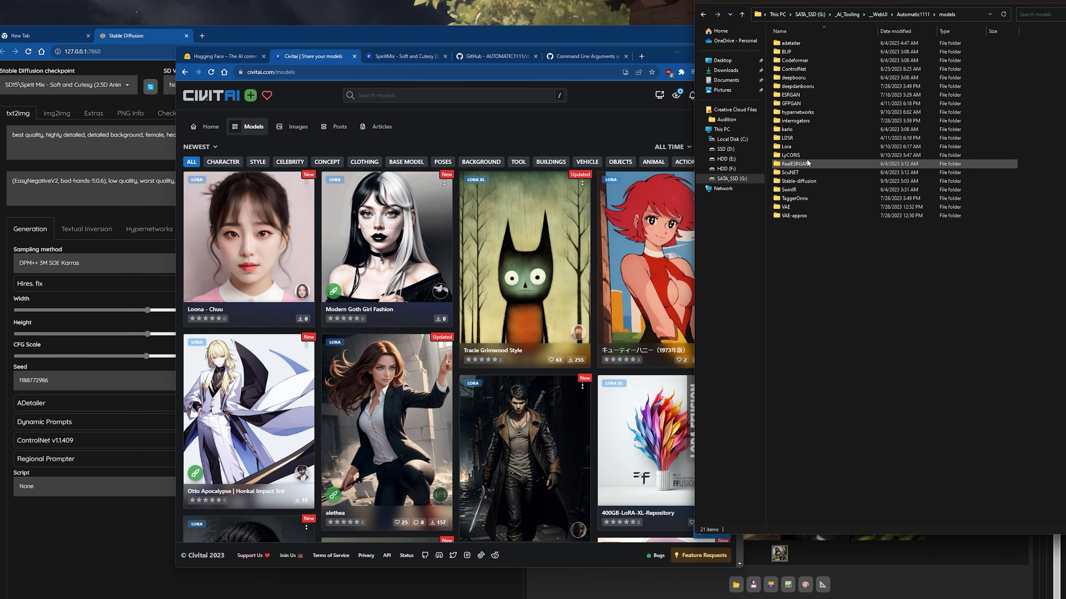
pyautogui.doubleClick(798, 147)
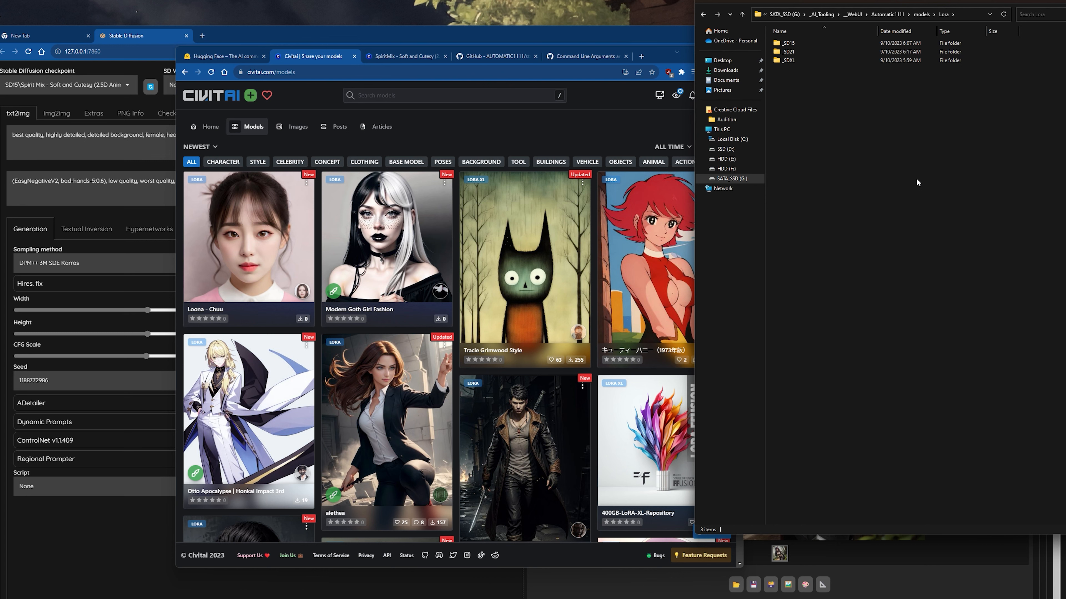
# In the WebUI, add the hipoly3DModelLora_v20 LoRA to the positive prompt, separate its tag with a comma, and append the keyword "3D".
pyautogui.click(119, 540)
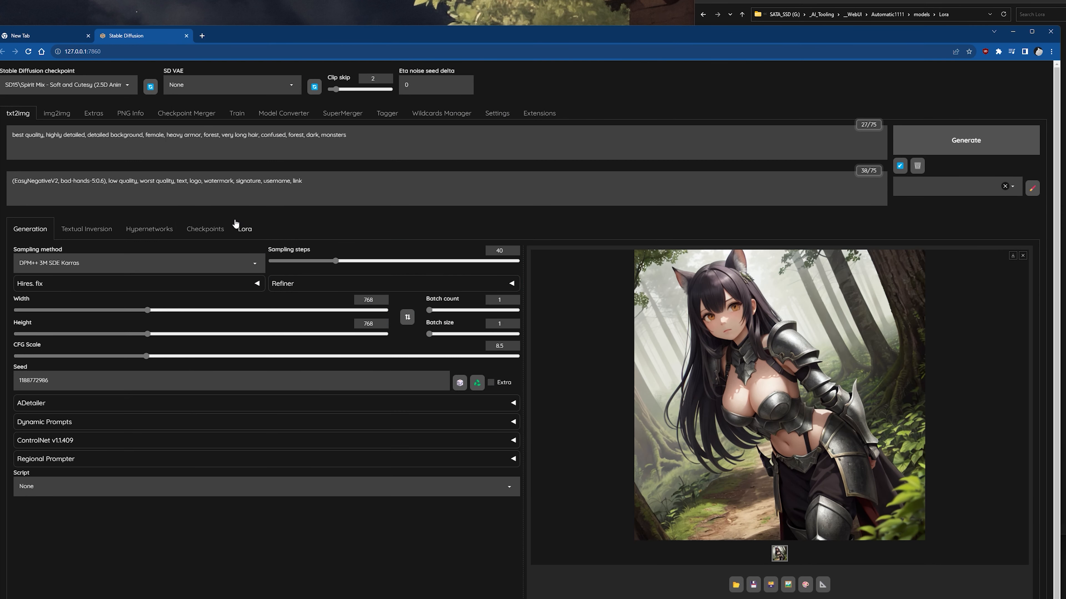
pyautogui.click(255, 242)
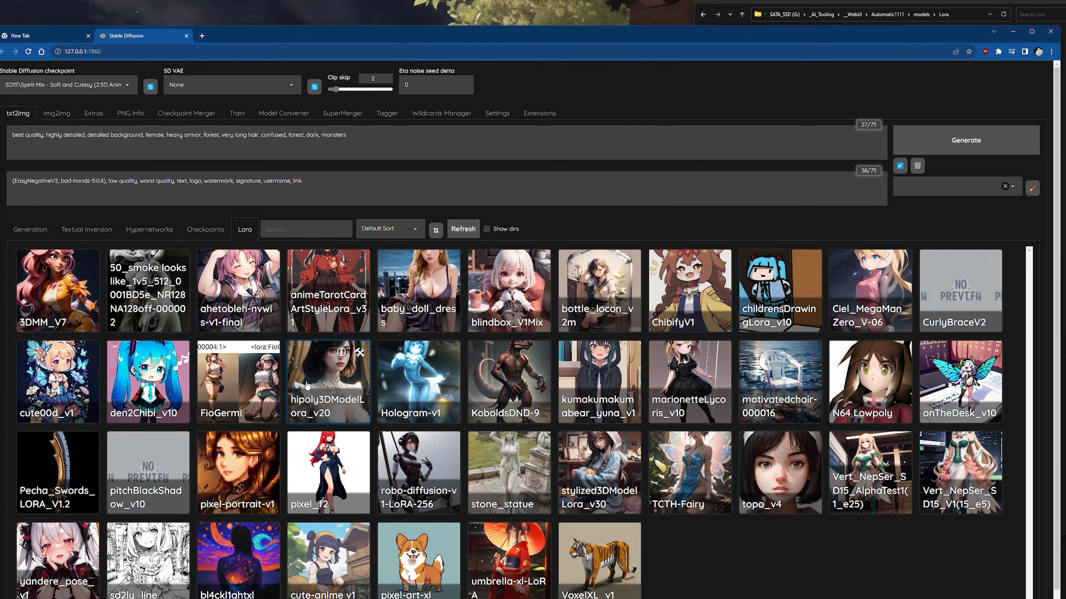
pyautogui.click(329, 386)
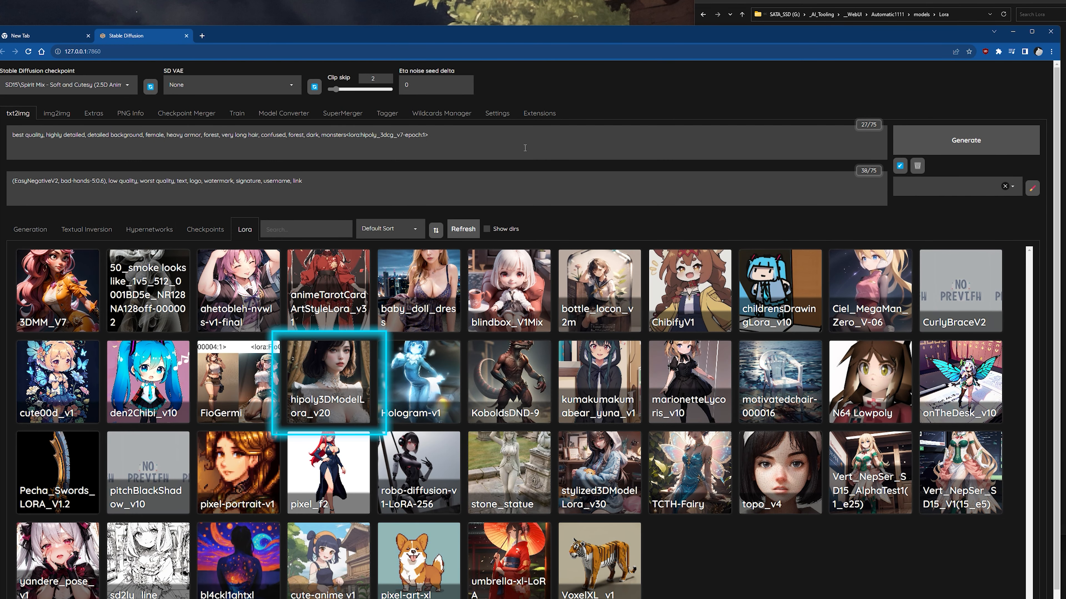
pyautogui.click(485, 144)
pyautogui.write('3D')
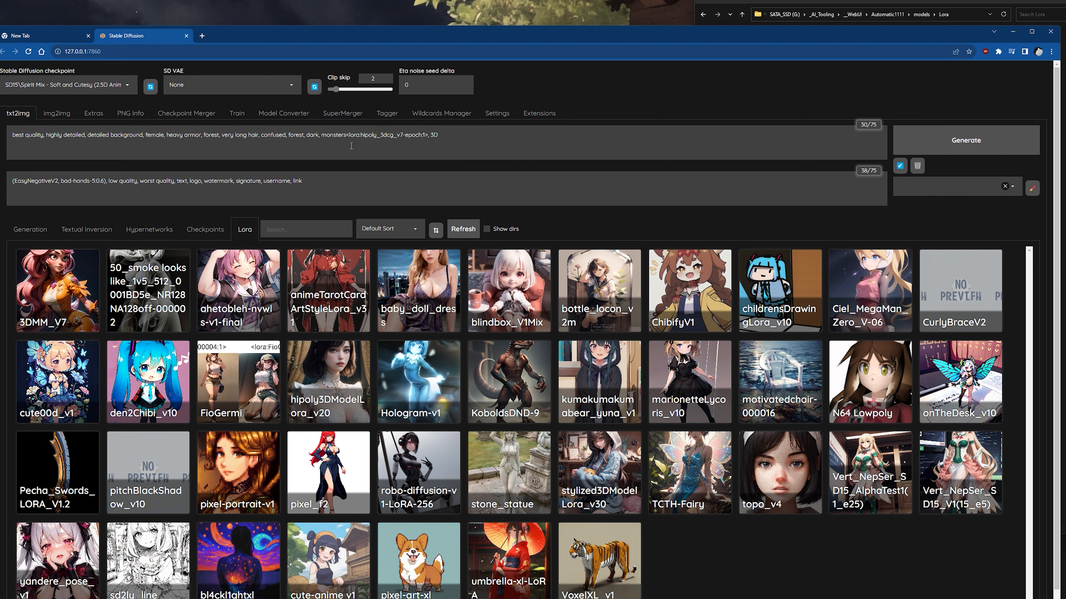
pyautogui.write(',')
pyautogui.click(456, 144)
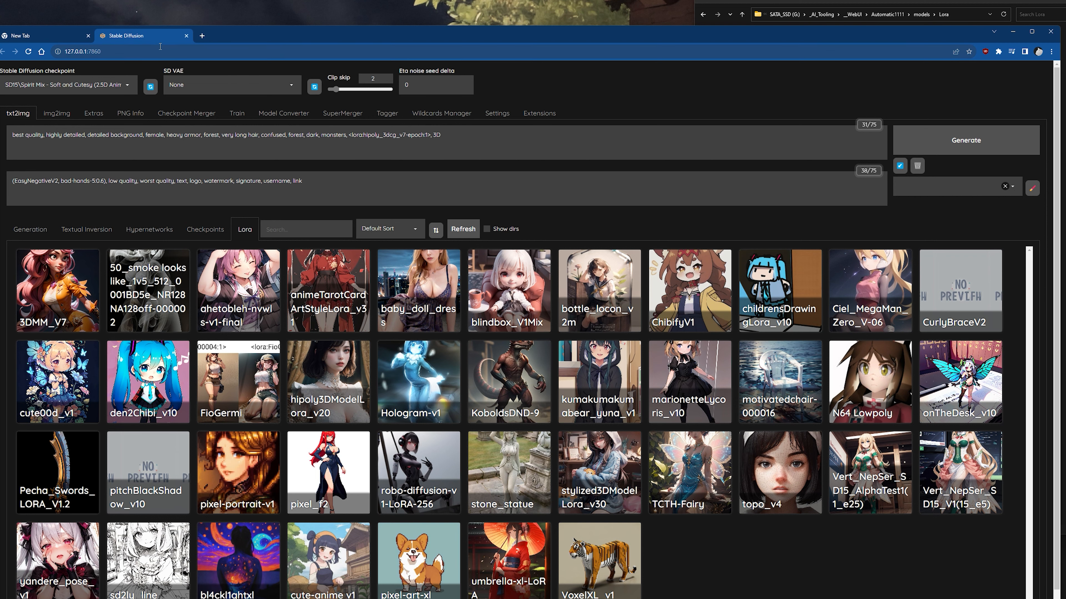
# Close the Civitai model listing page, minimize that browser window, and show the WebUI in full screen.
pyautogui.hotkey('alt', 'Tab')
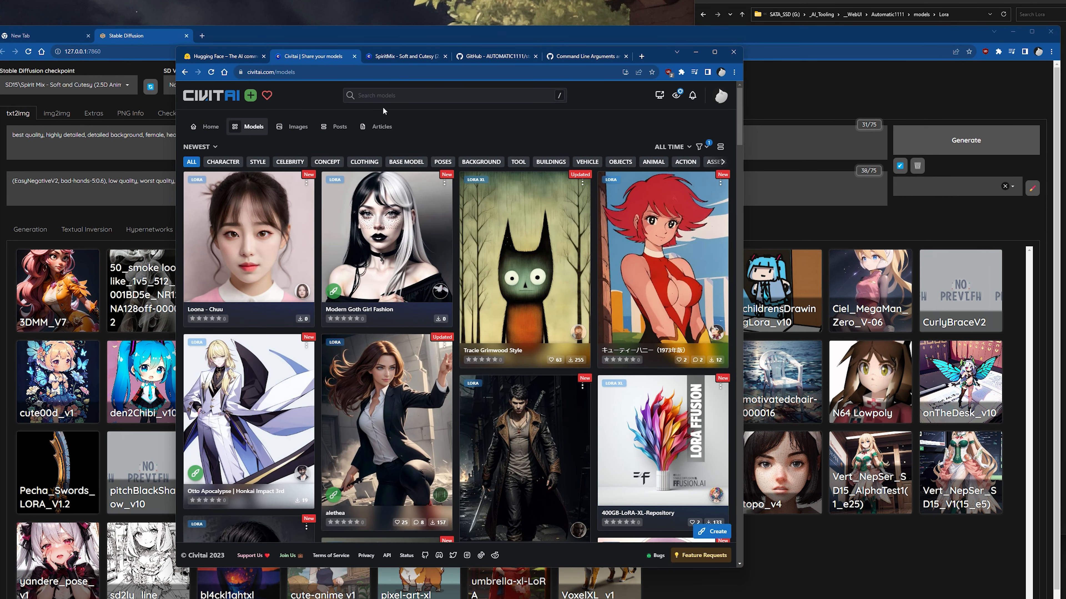
pyautogui.click(354, 56)
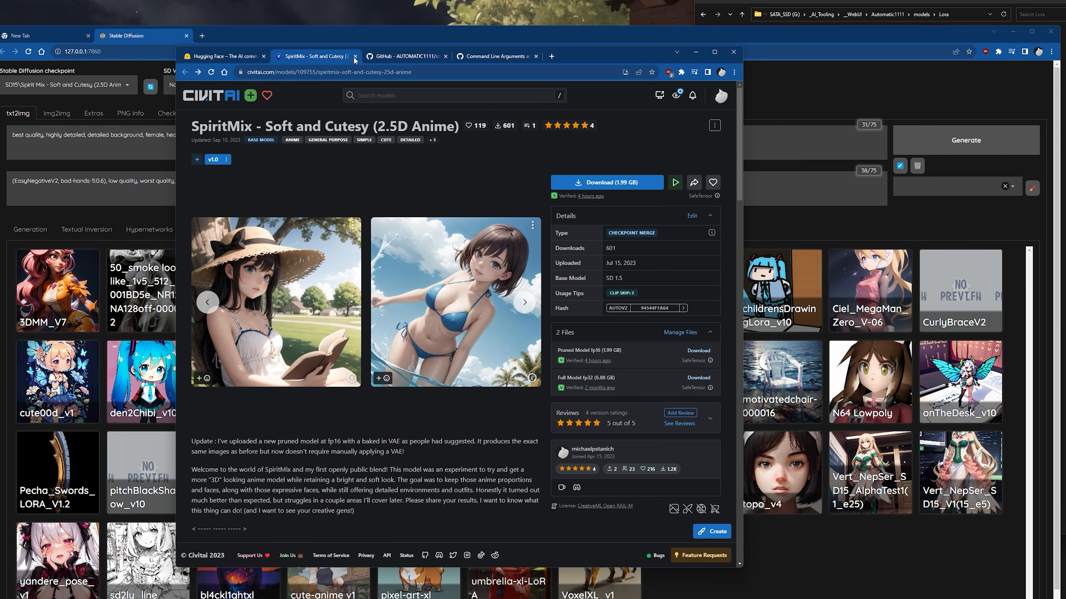
pyautogui.click(695, 52)
pyautogui.press('F11')
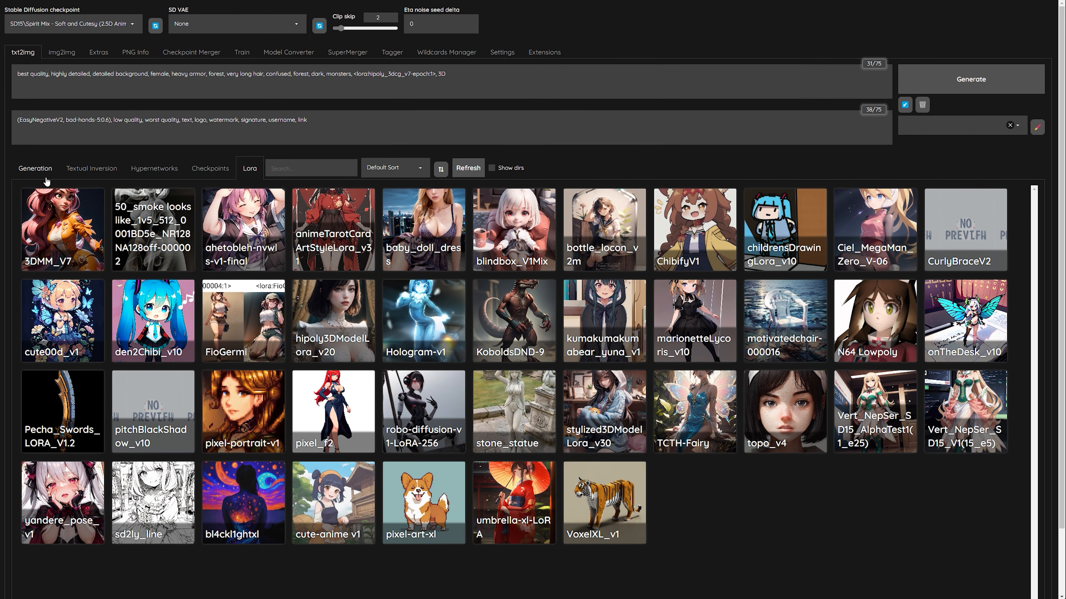
# Return to the generation settings and look over the list of available Stable Diffusion checkpoints without changing the selection.
pyautogui.click(30, 230)
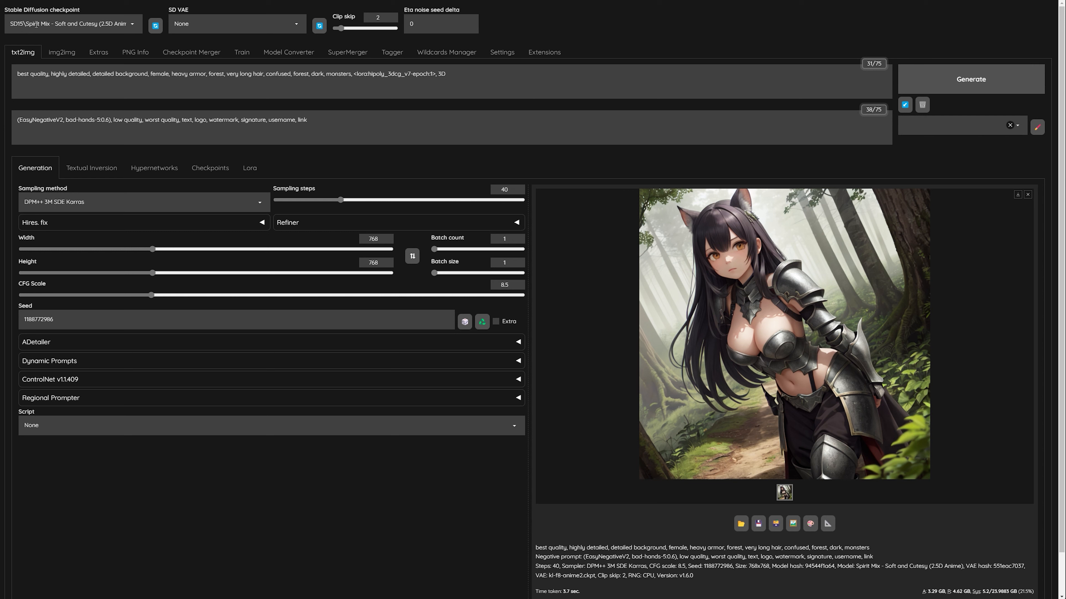
pyautogui.click(94, 26)
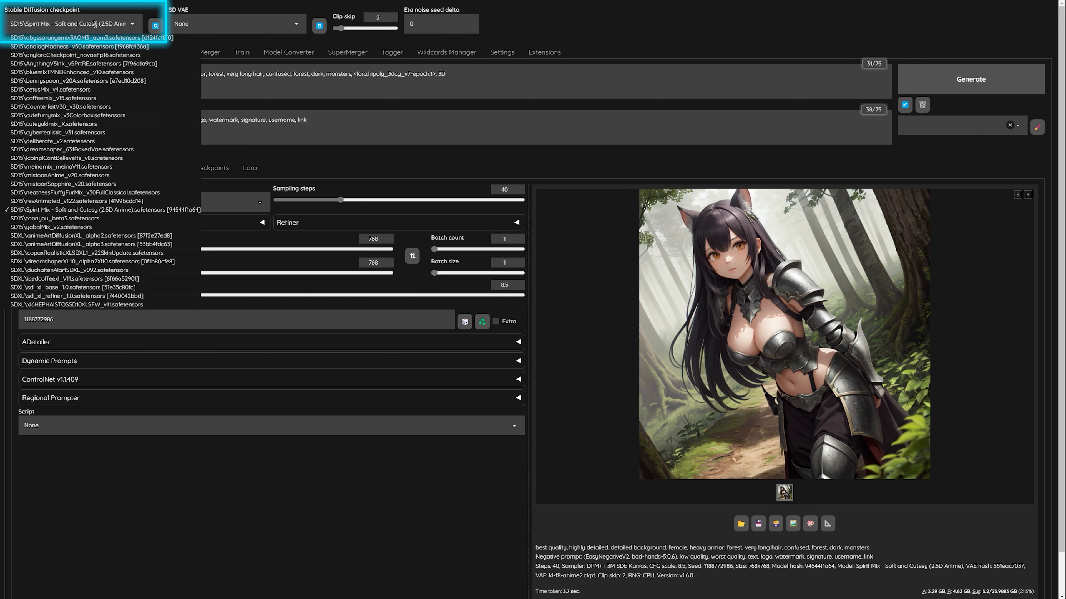
pyautogui.click(715, 50)
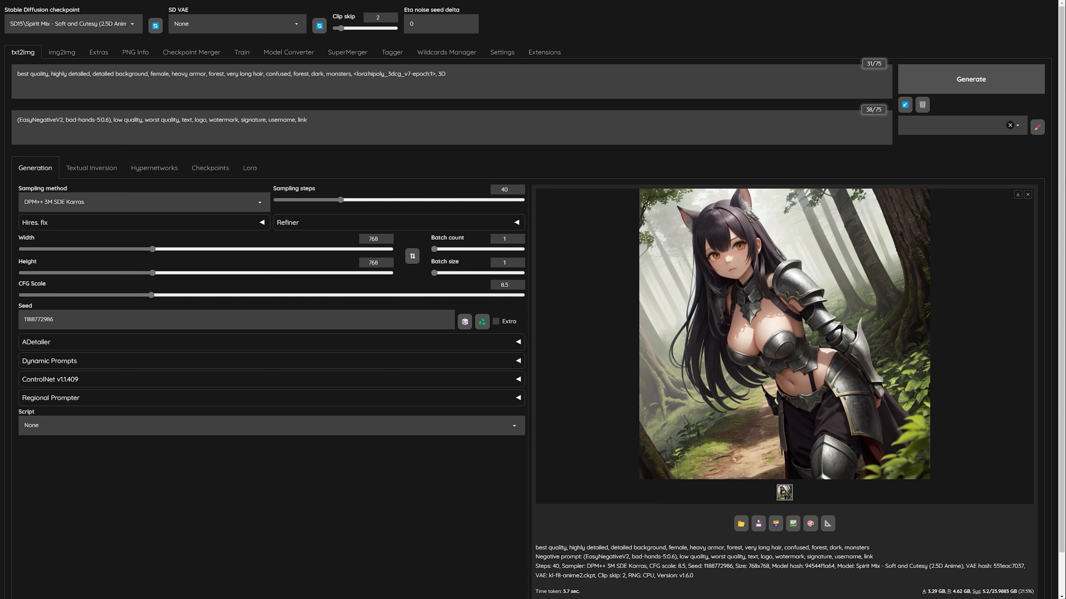
# Switch to the SpiritMix page on Civitai and highlight the update note about the pruned fp16 model with a baked-in VAE.
pyautogui.hotkey('alt', 'Tab')
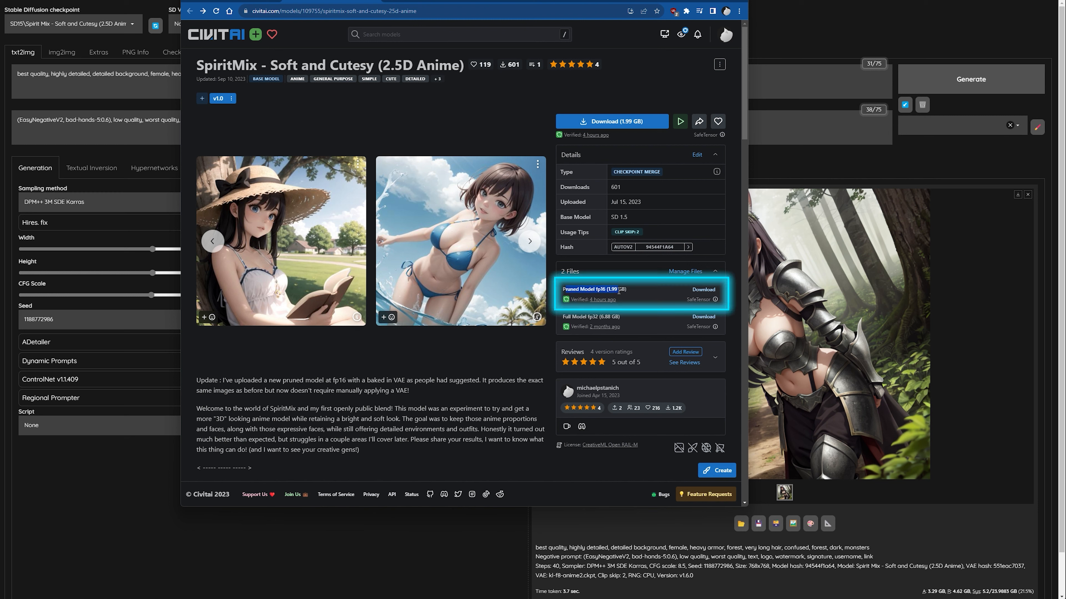
pyautogui.moveTo(196, 378); pyautogui.dragTo(410, 391)
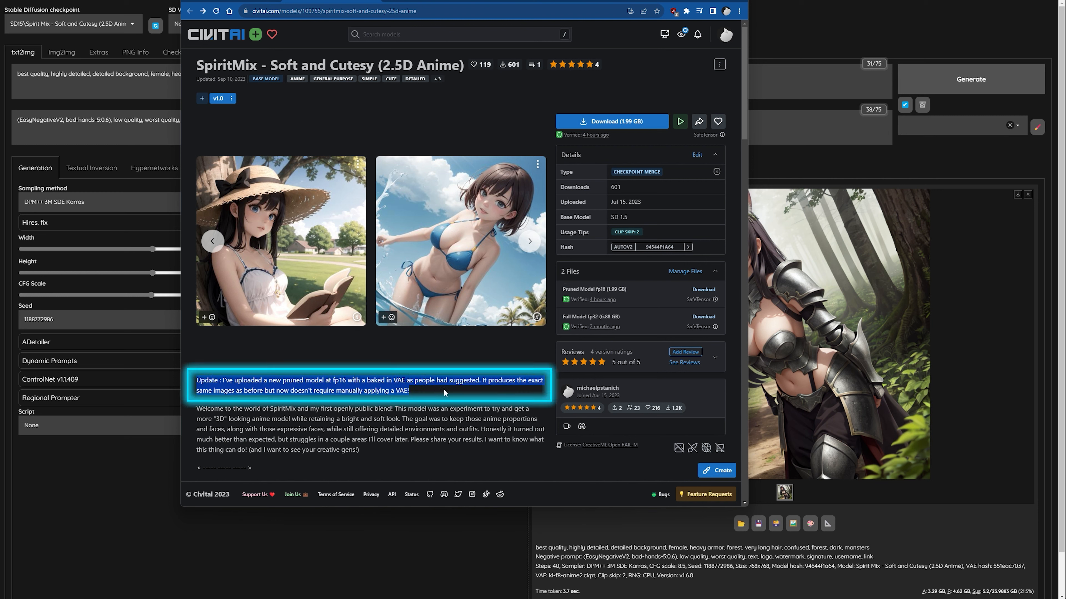
pyautogui.click(407, 383)
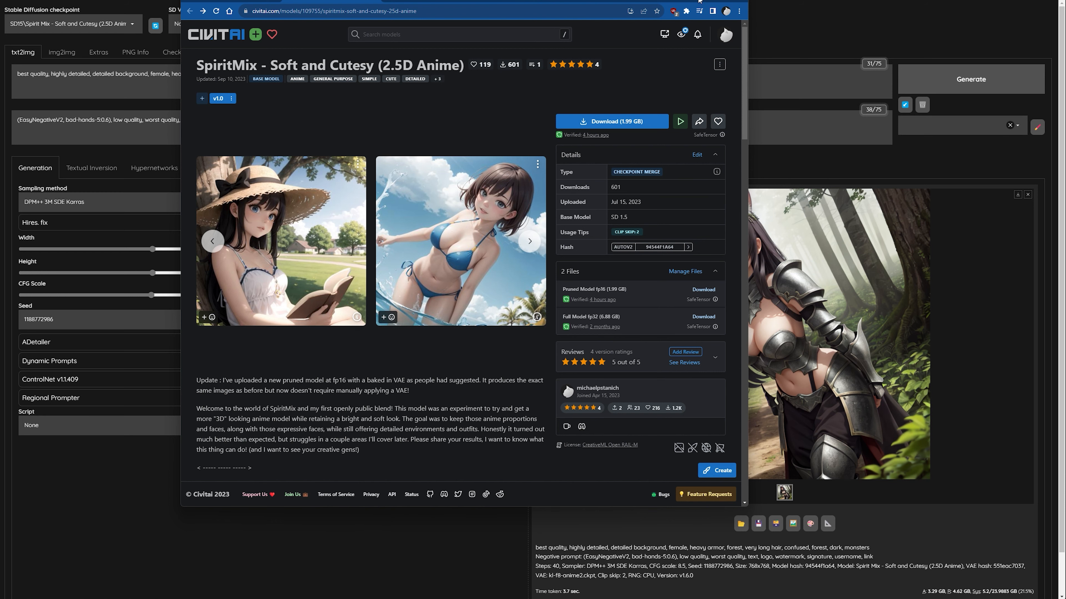
# Leave the Civitai page for the WebUI and look over the list of available SD VAE files without changing the selection.
pyautogui.click(695, 1)
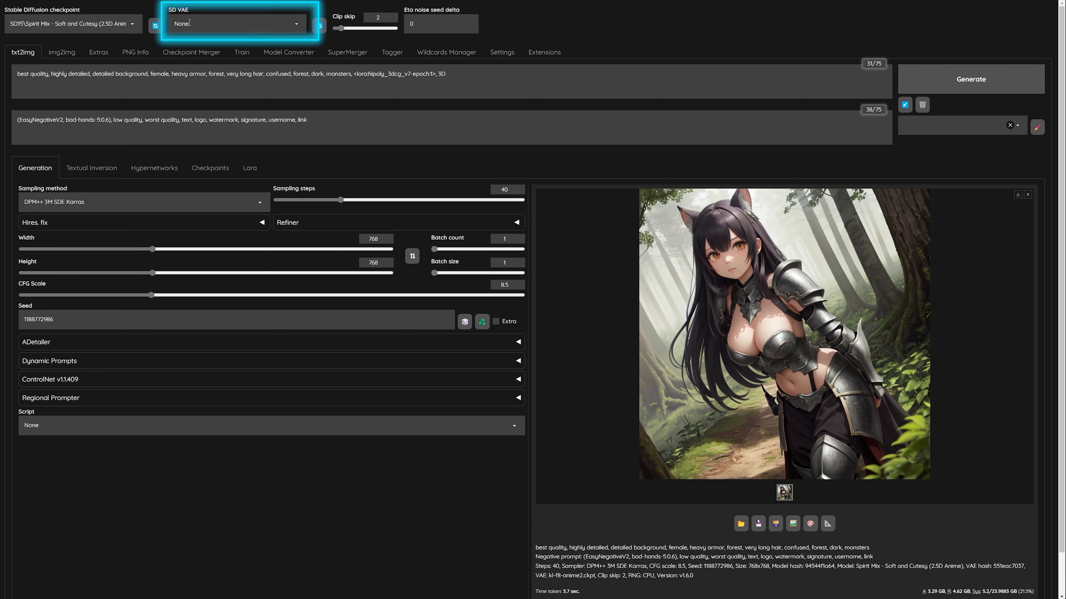
pyautogui.click(223, 26)
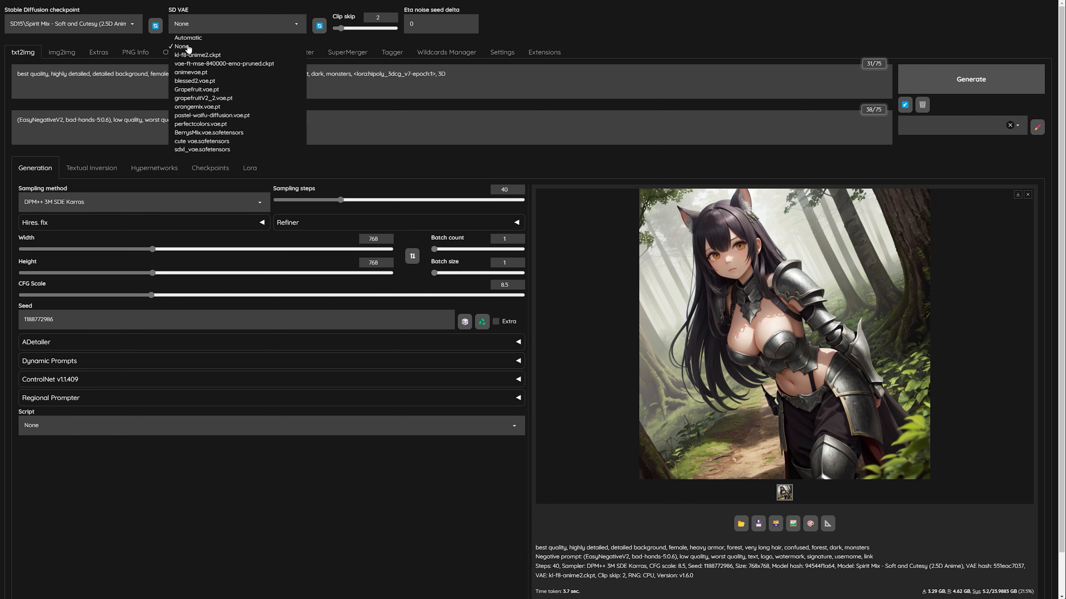
pyautogui.click(633, 27)
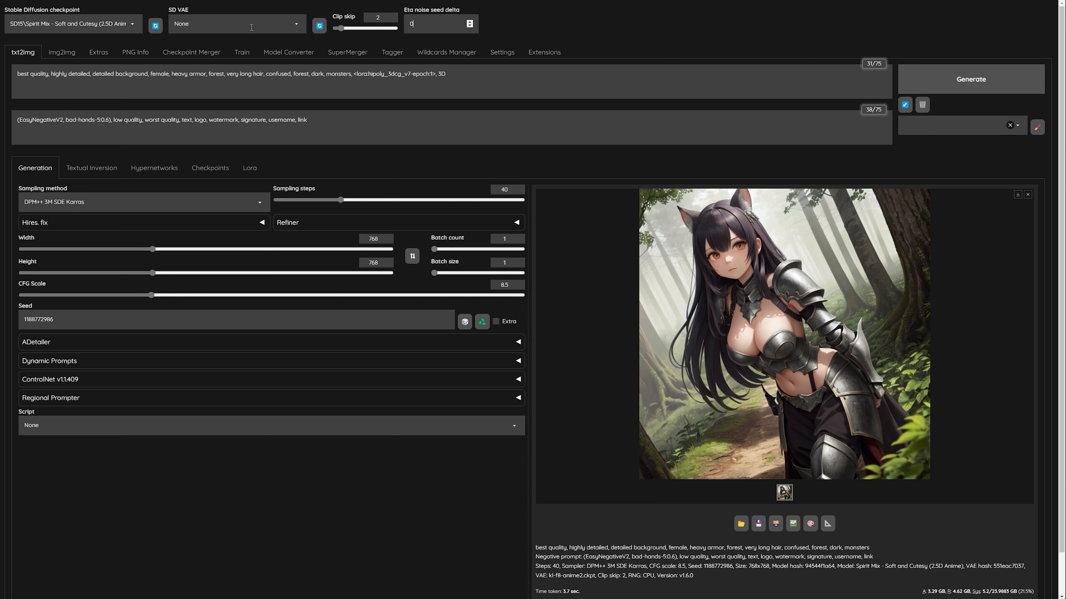
pyautogui.click(252, 27)
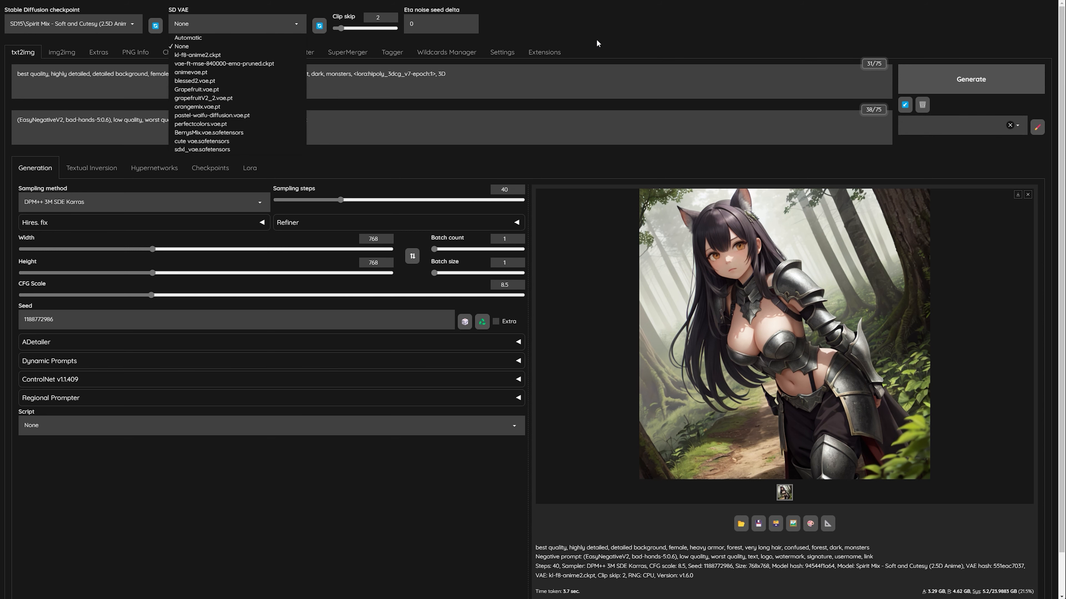
# Open the two Spirit Mix output images from the _img folder side by side, compare them, and return to the WebUI.
pyautogui.doubleClick(795, 476)
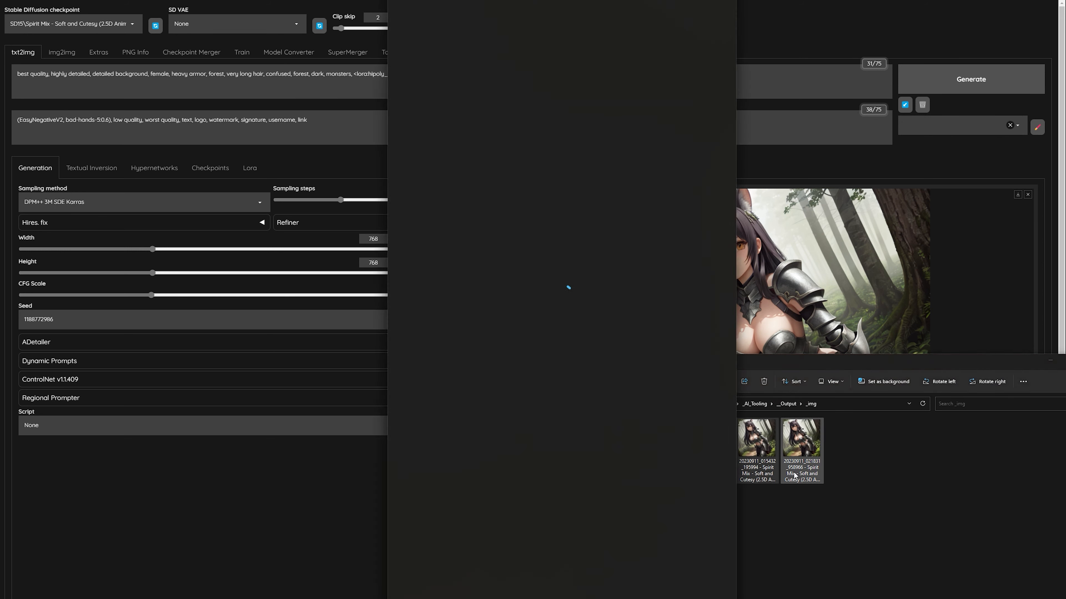
pyautogui.moveTo(579, 4); pyautogui.dragTo(906, 5)
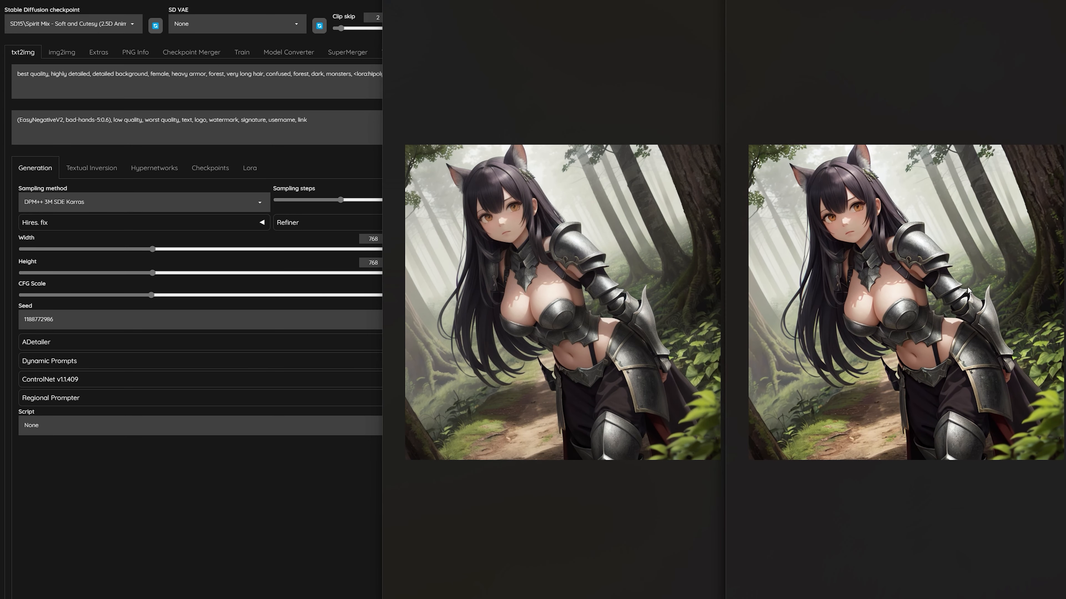
pyautogui.moveTo(587, 1); pyautogui.dragTo(573, 2)
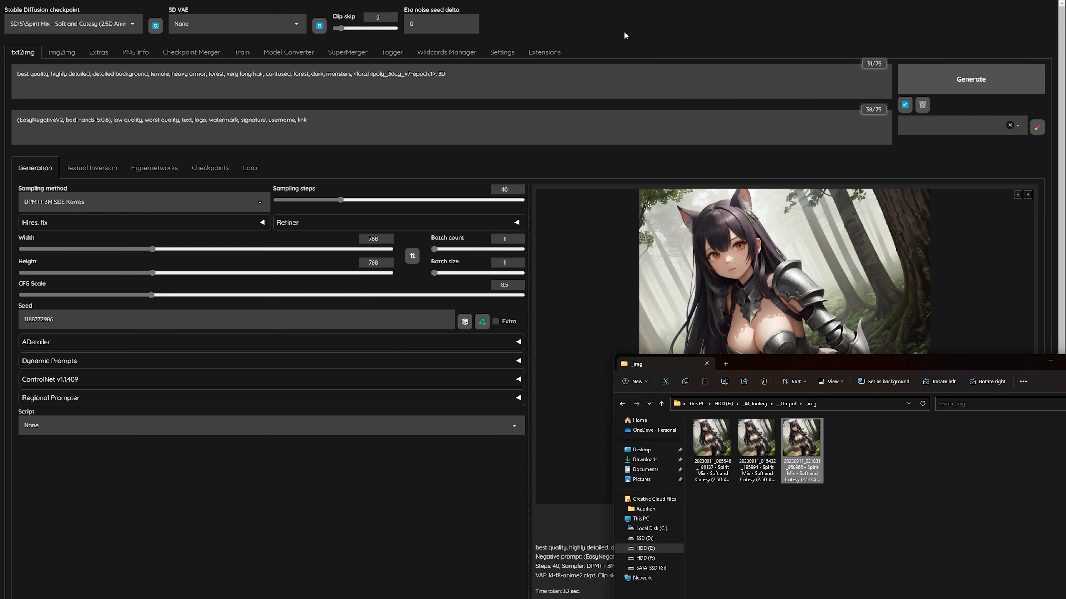
pyautogui.click(623, 31)
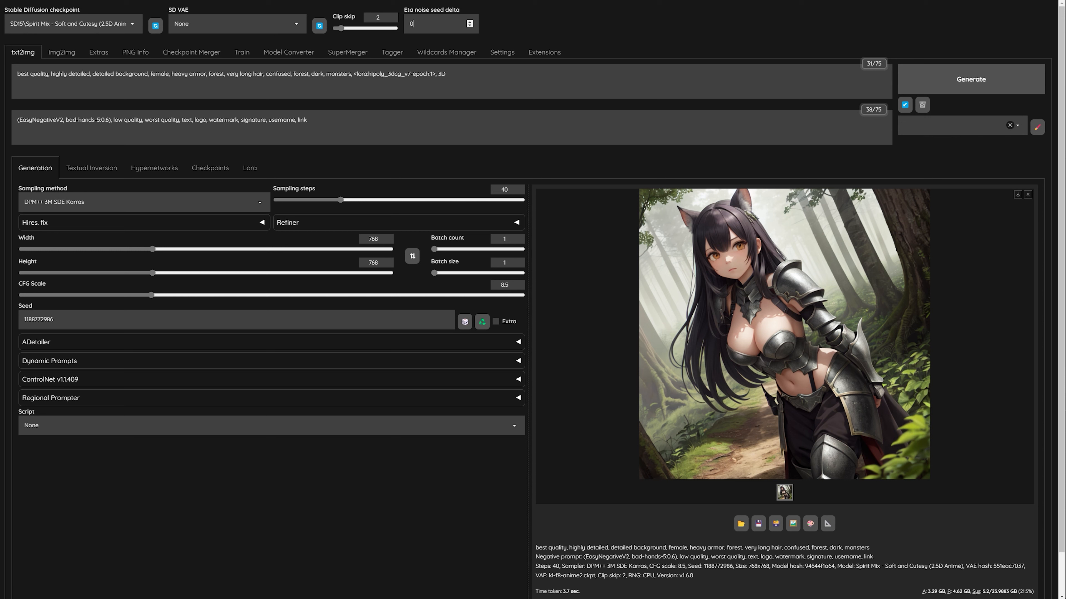
# Try grapefruitV2_2.vae.pt as the SD VAE and replace it with cute vae.safetensors.
pyautogui.click(235, 24)
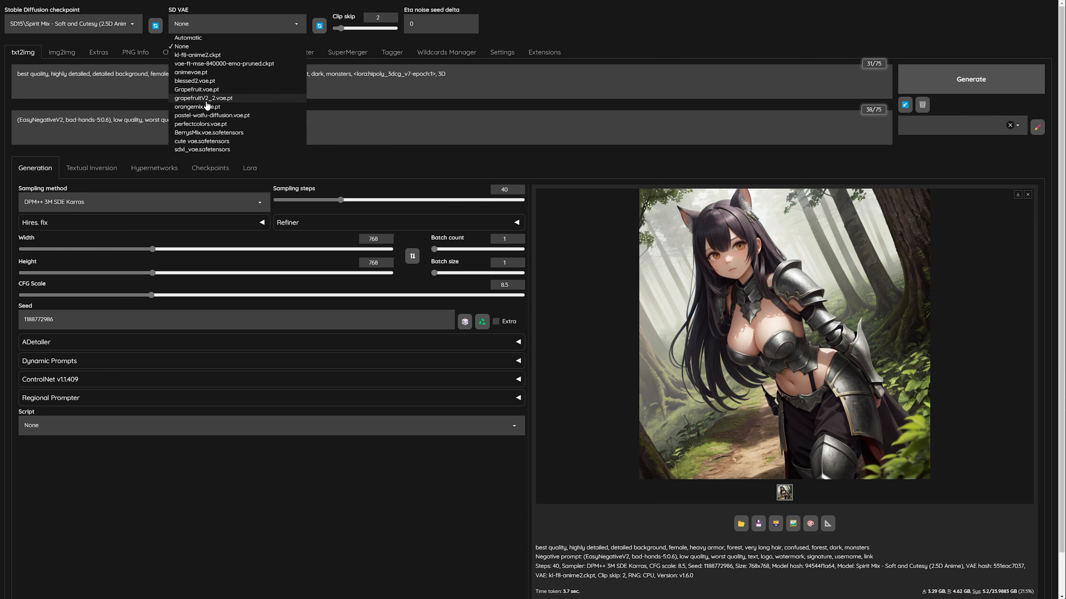
pyautogui.click(207, 100)
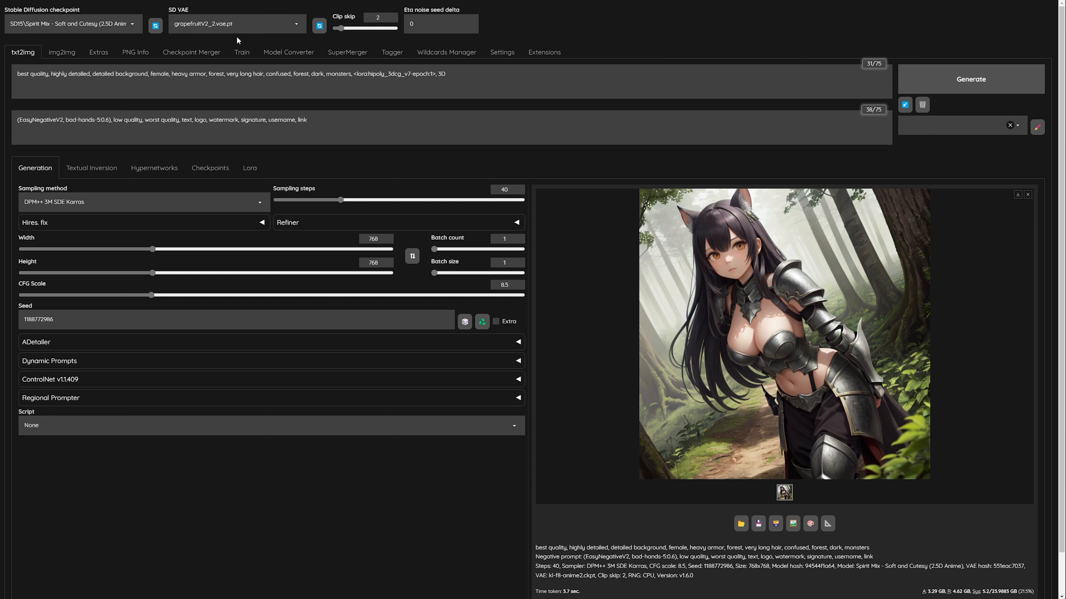
pyautogui.click(242, 26)
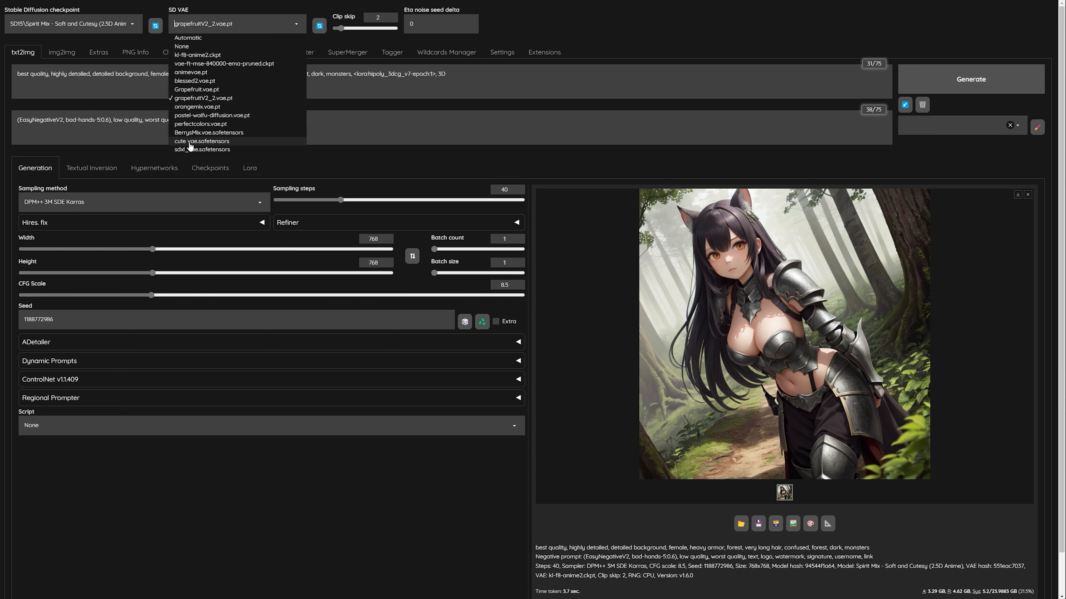
pyautogui.click(198, 142)
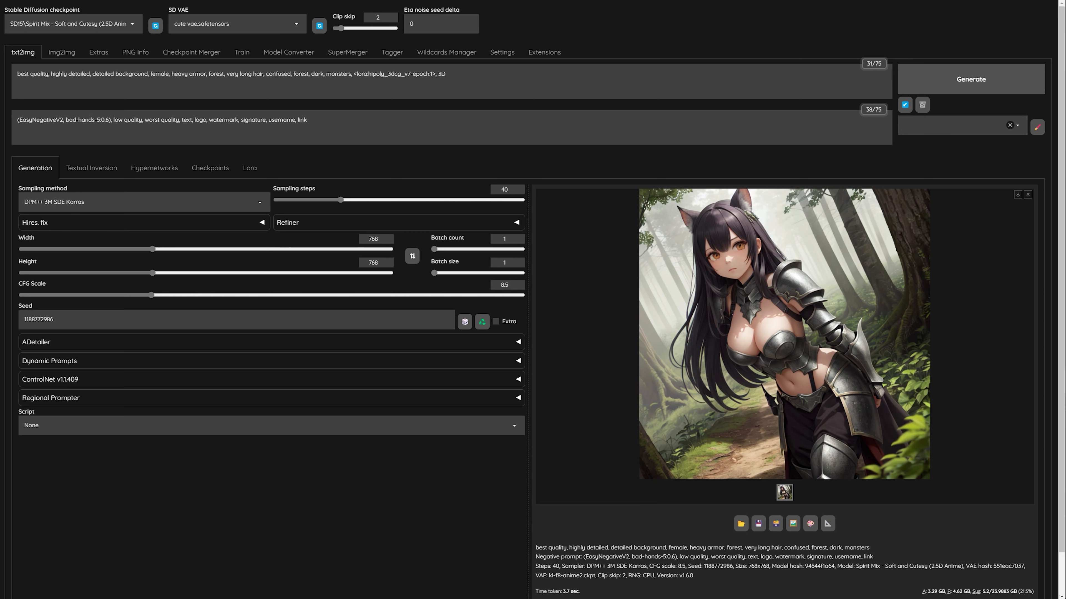
# Set the Clip skip value to 2 in the WebUI.
pyautogui.hotkey('alt', 'Tab')
pyautogui.moveTo(347, 29); pyautogui.dragTo(340, 28)
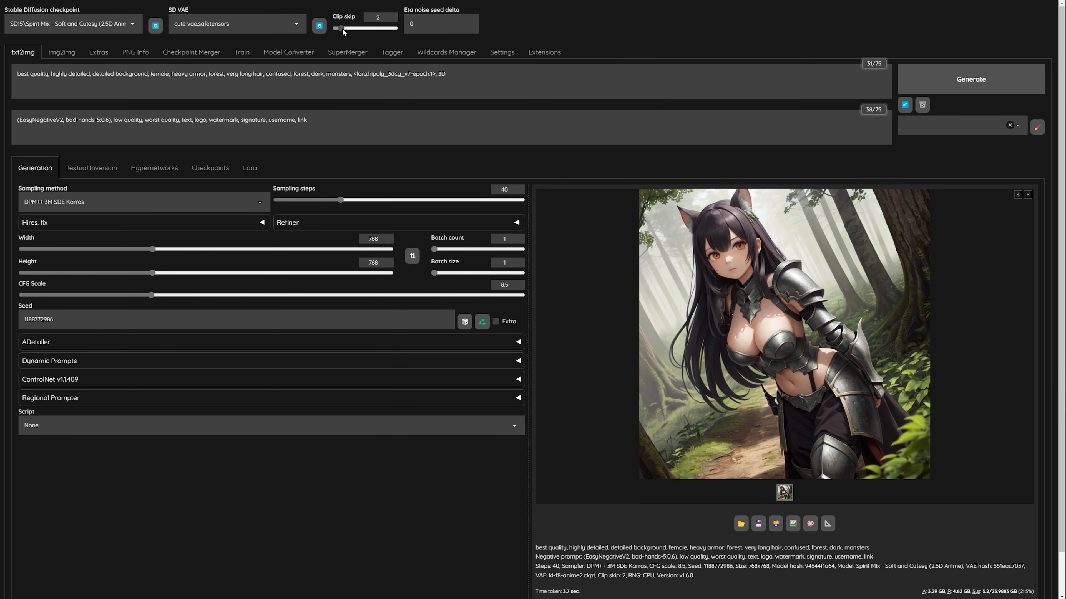